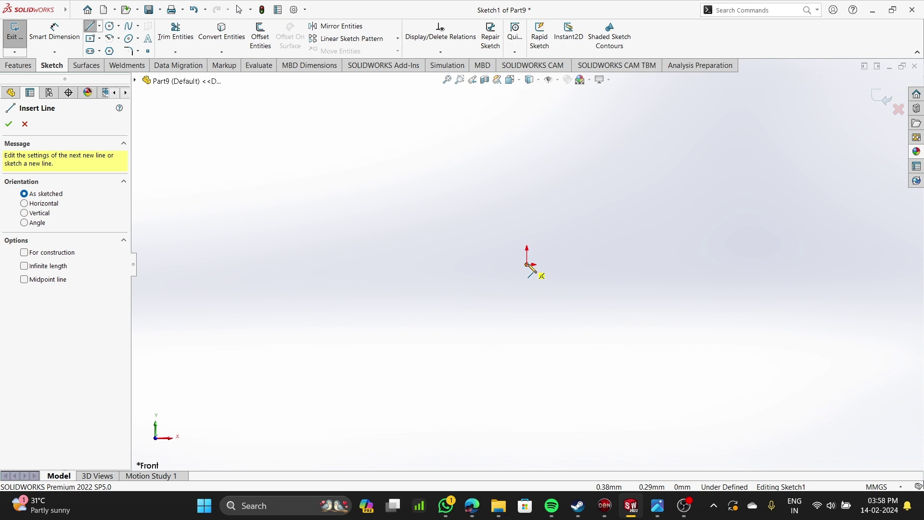
- Sketch a vertical line about 10 mm up from the origin, a slanted line above it, and two collinear horizontal segments about 6.3 mm each
left_click(527, 264)
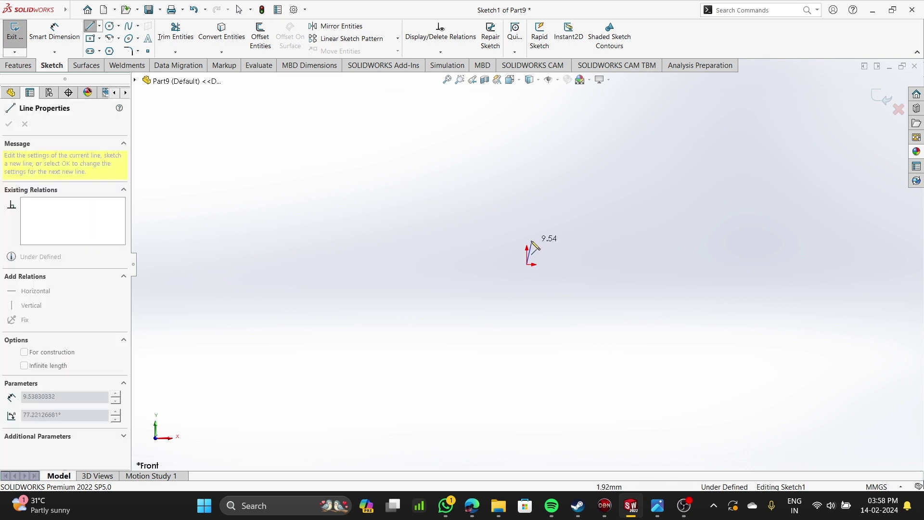
left_click(528, 239)
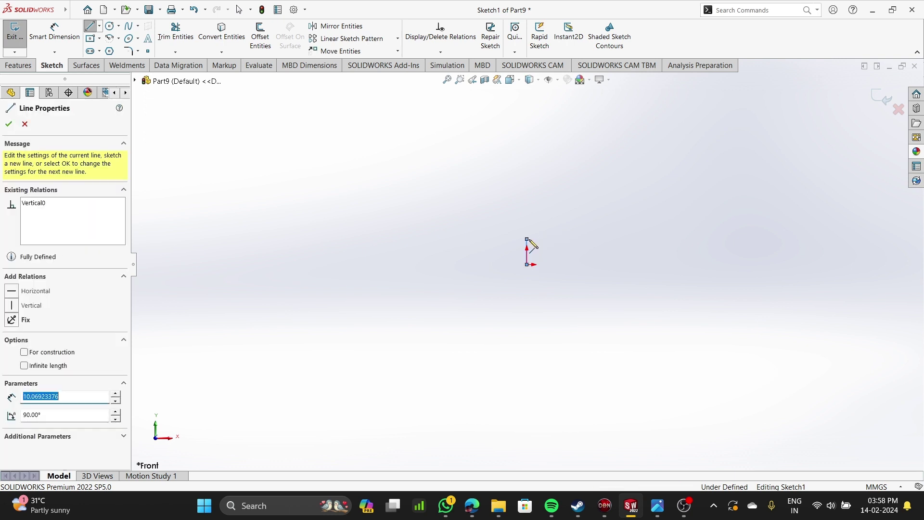
left_click(567, 109)
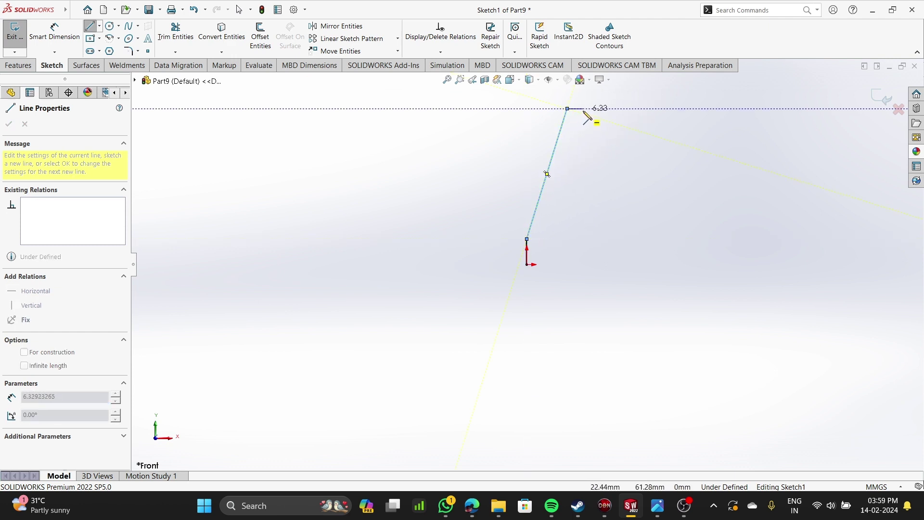
double_click(583, 109)
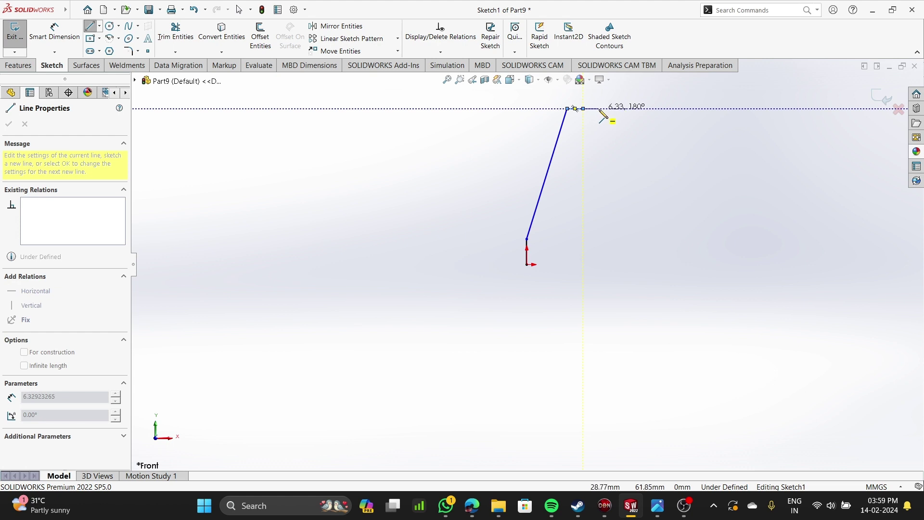
double_click(603, 116)
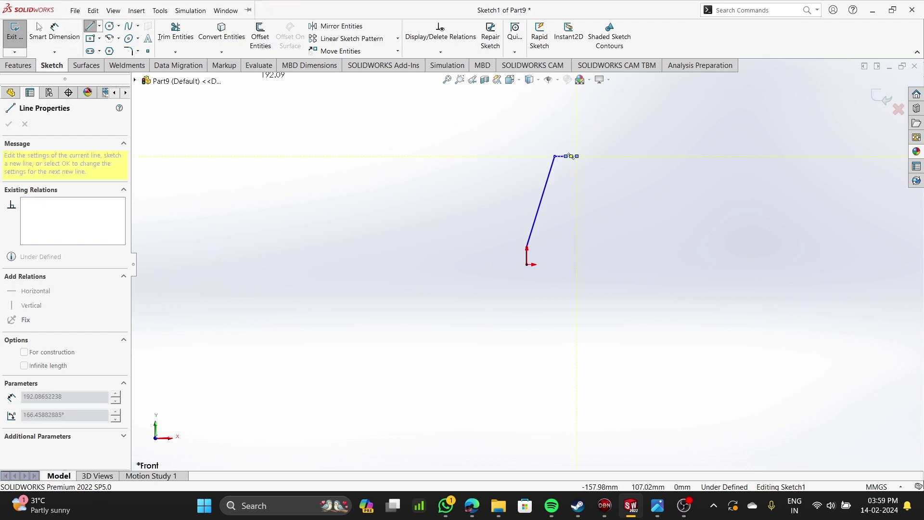
- Dimension the vertical distance from the origin to the upper horizontal segment as 36 mm
left_click(56, 37)
left_click(527, 264)
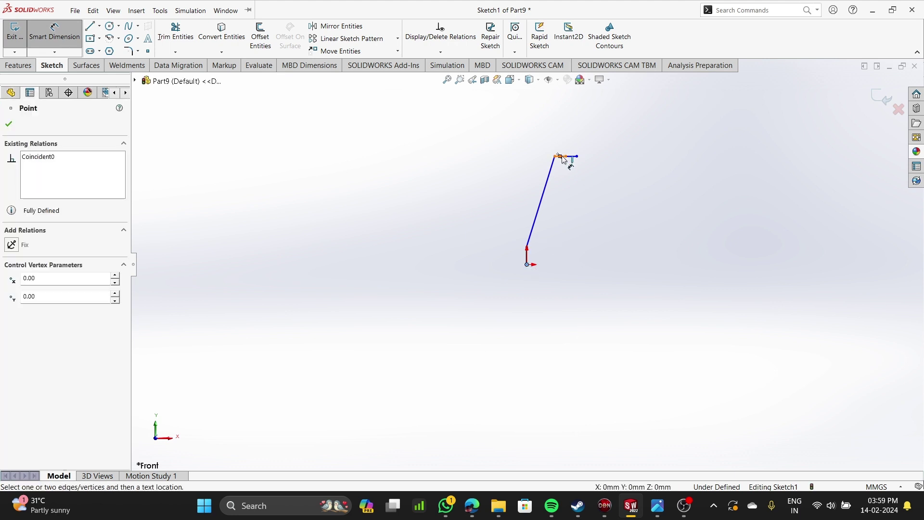
left_click(565, 159)
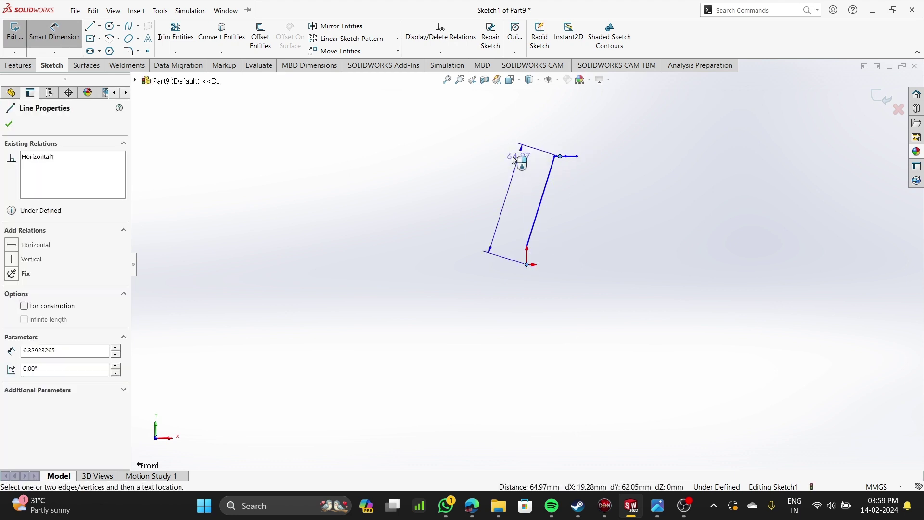
left_click(472, 174)
type("36")
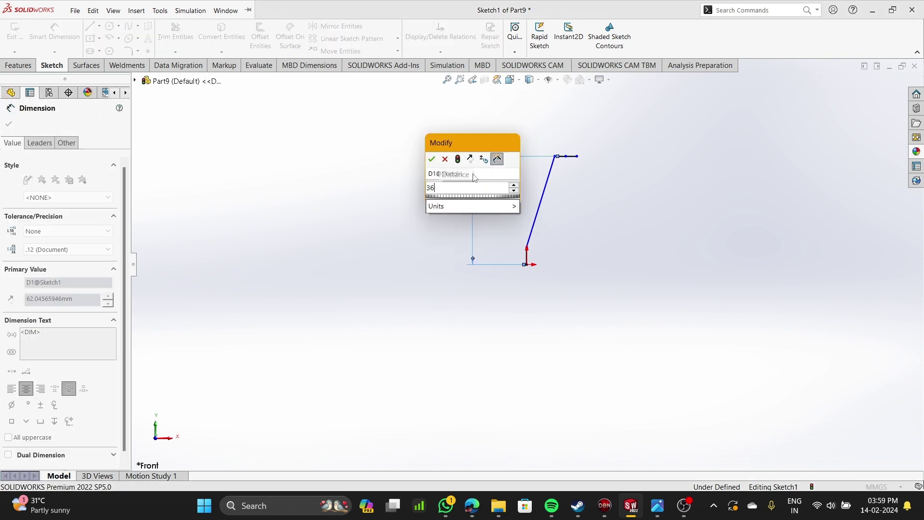
key("Return")
- Draw a horizontal centerline about 137 mm long, collinear with the upper horizontal segments and extending past both sides of them
scroll(649, 245, "up", 2)
scroll(650, 243, "down", 2)
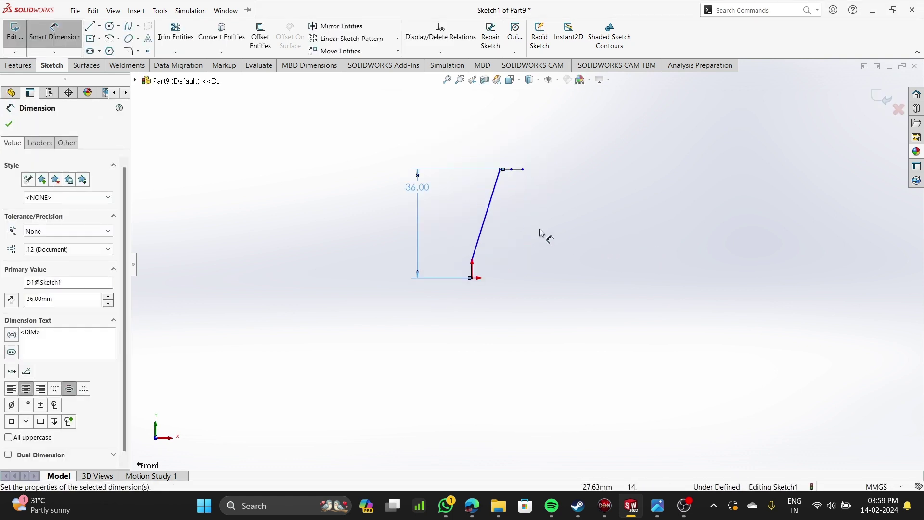
scroll(518, 178, "down", 5)
scroll(519, 185, "up", 4)
scroll(688, 288, "down", 1)
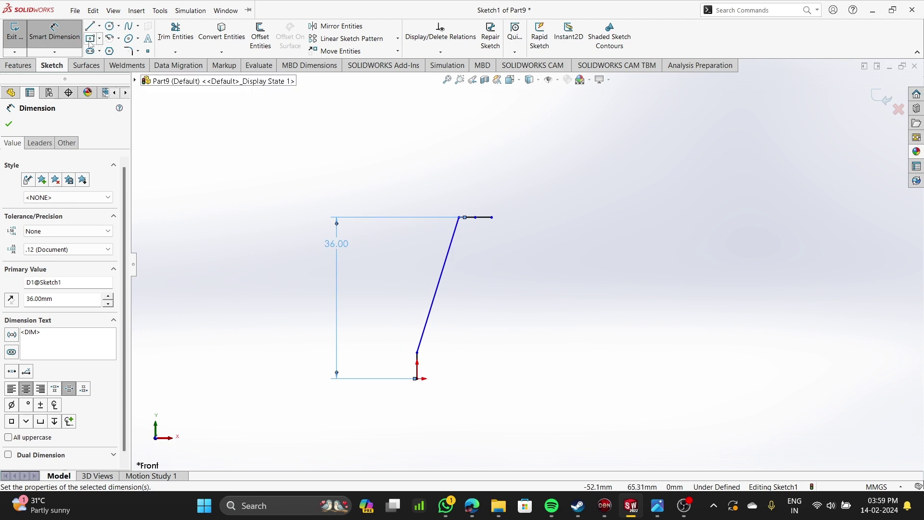
left_click(99, 25)
left_click(118, 51)
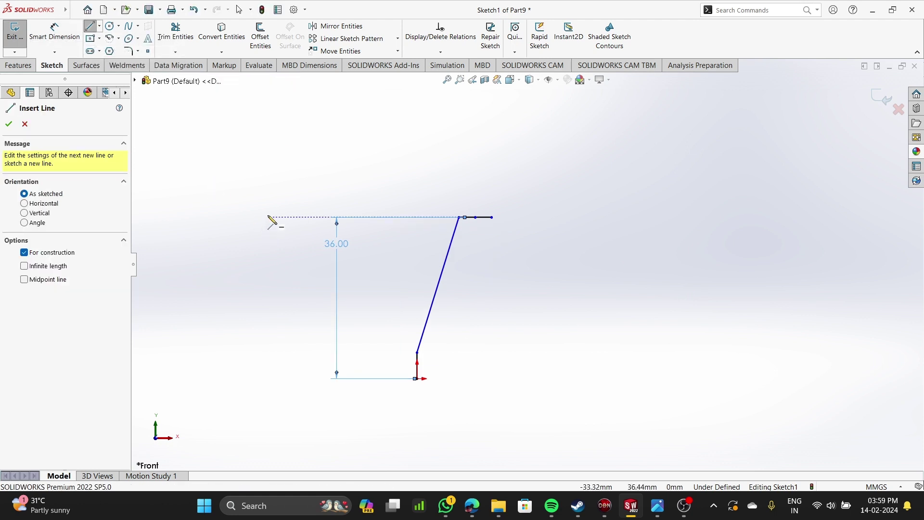
left_click(268, 217)
left_click(882, 218)
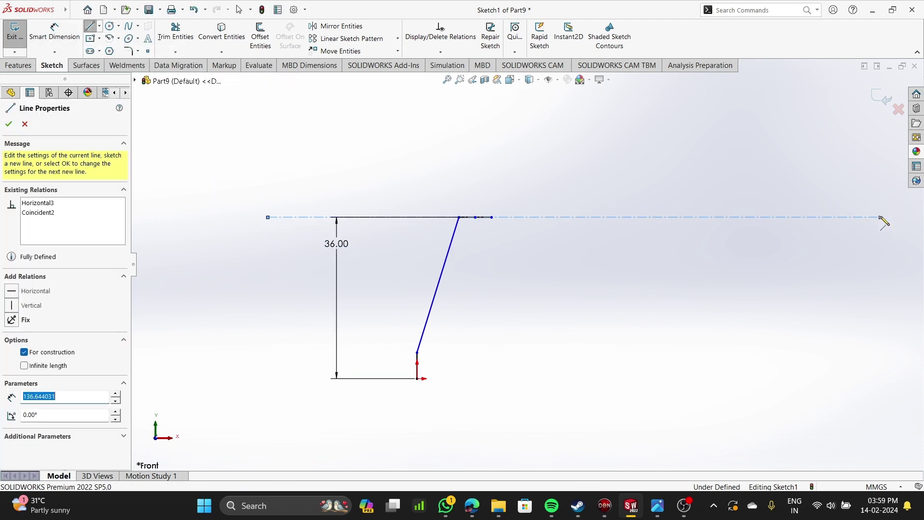
scroll(870, 249, "up", 2)
key("Escape")
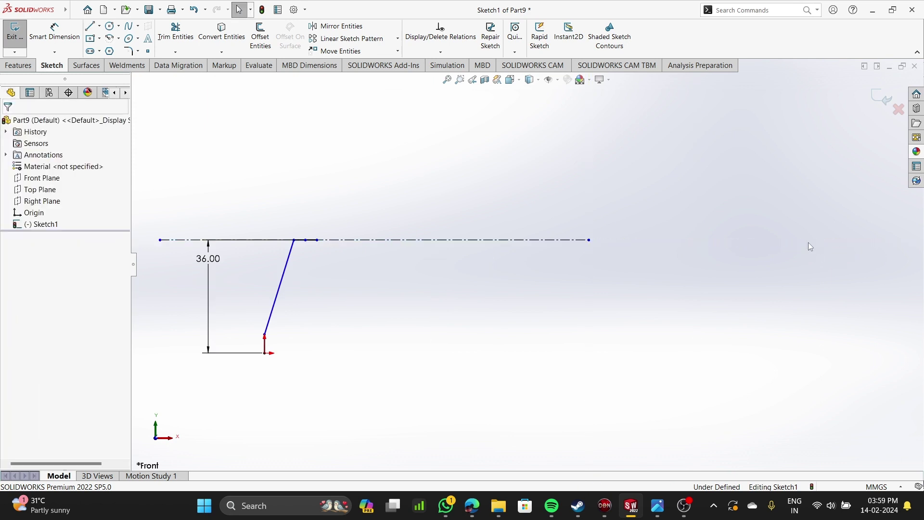
left_click(110, 28)
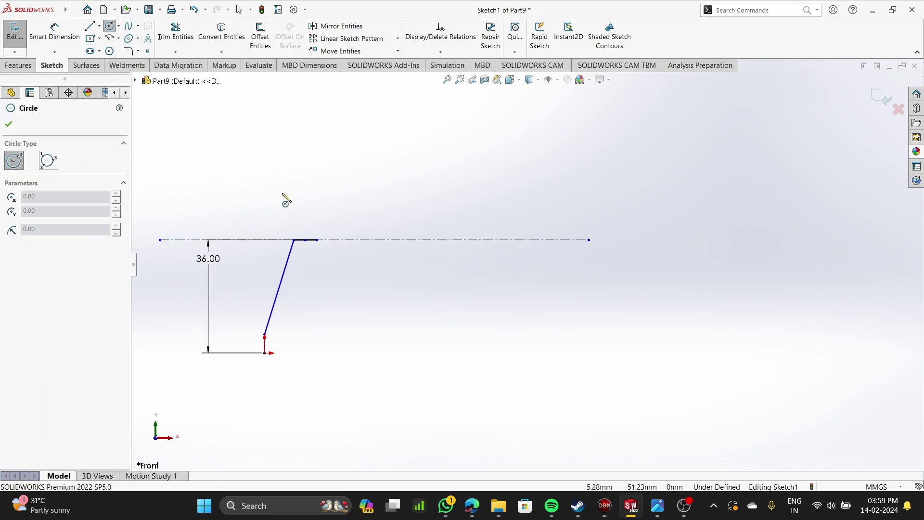
left_click(373, 239)
key("Escape")
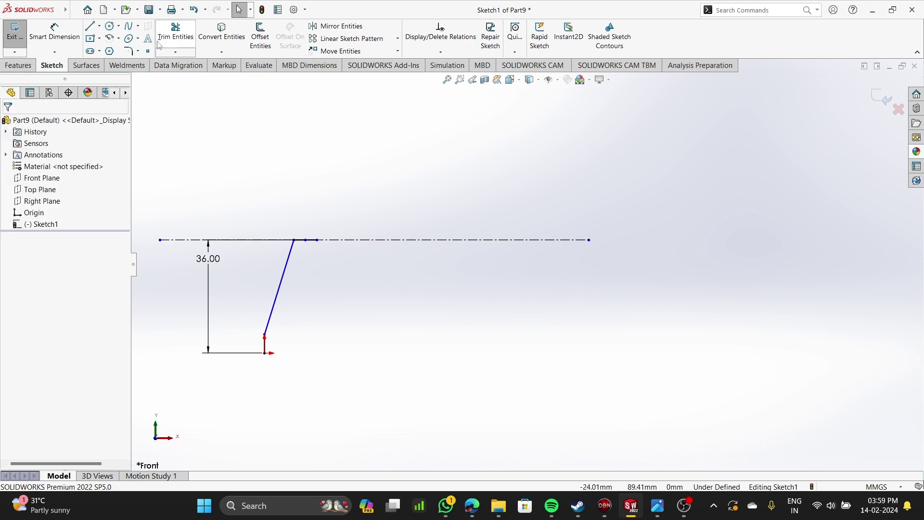
- Delete the two short horizontal segments at the upper end of the slanted line
left_click(312, 239)
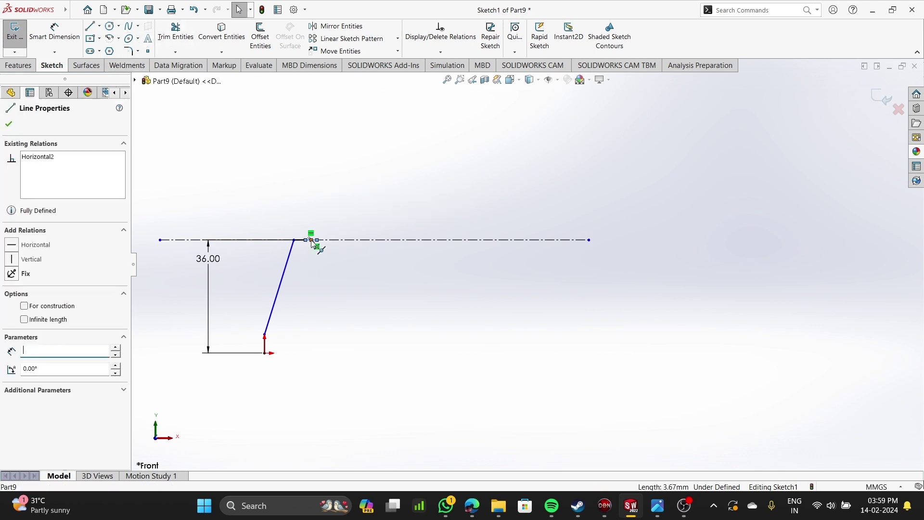
key("Escape")
left_click(300, 240)
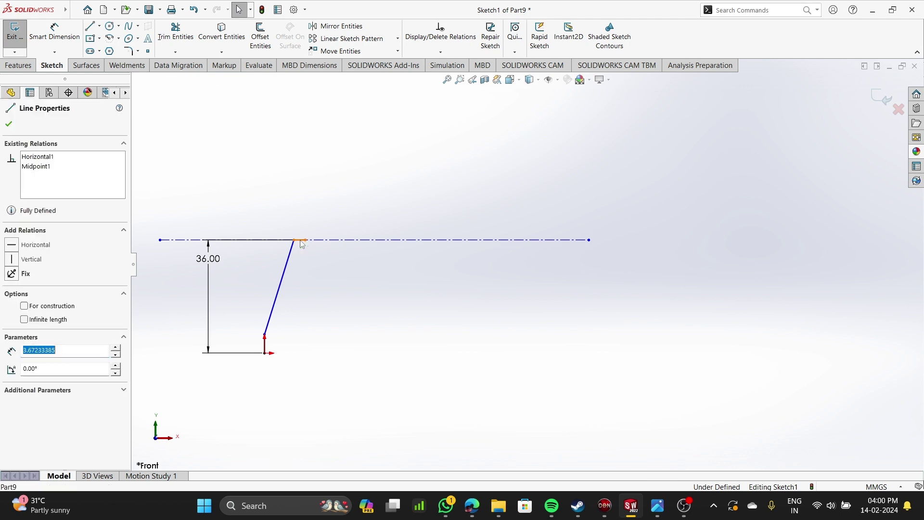
key("Delete")
left_click(400, 253)
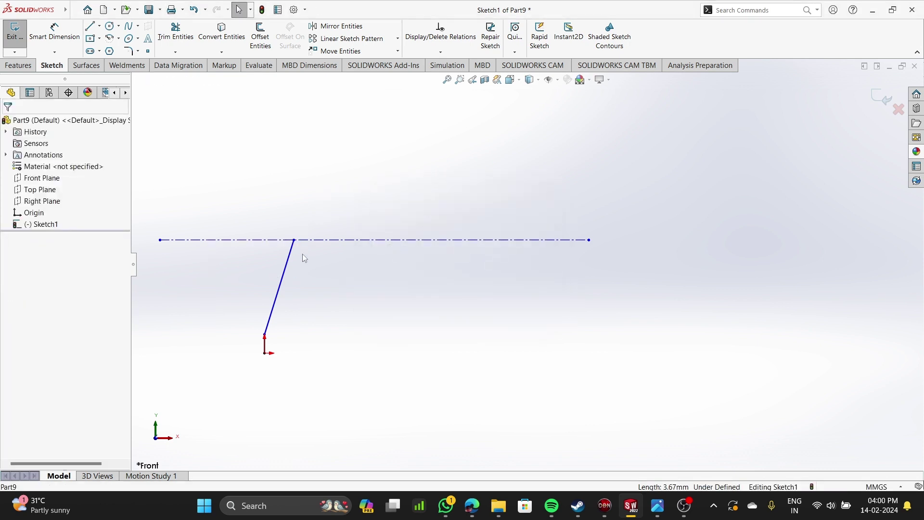
- Add a 36 mm vertical dimension between the origin and the slanted line's upper endpoint
left_click(52, 39)
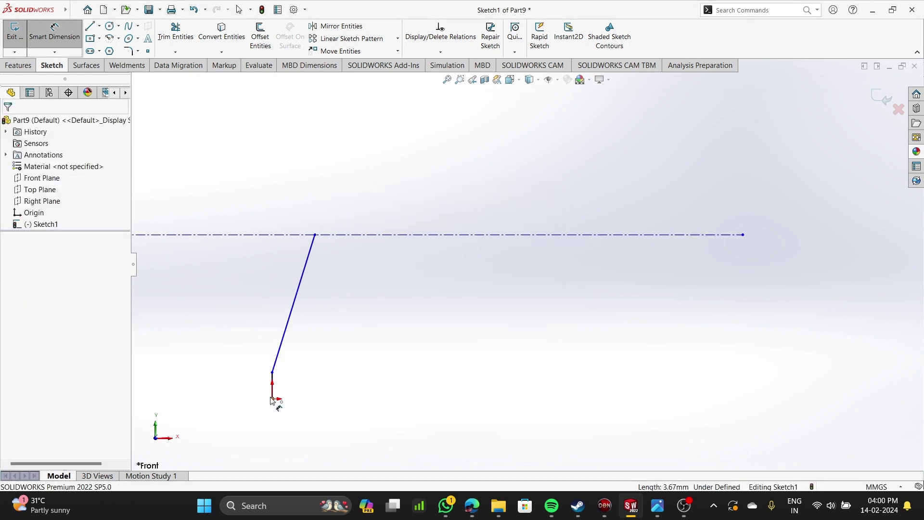
left_click(273, 400)
left_click(316, 236)
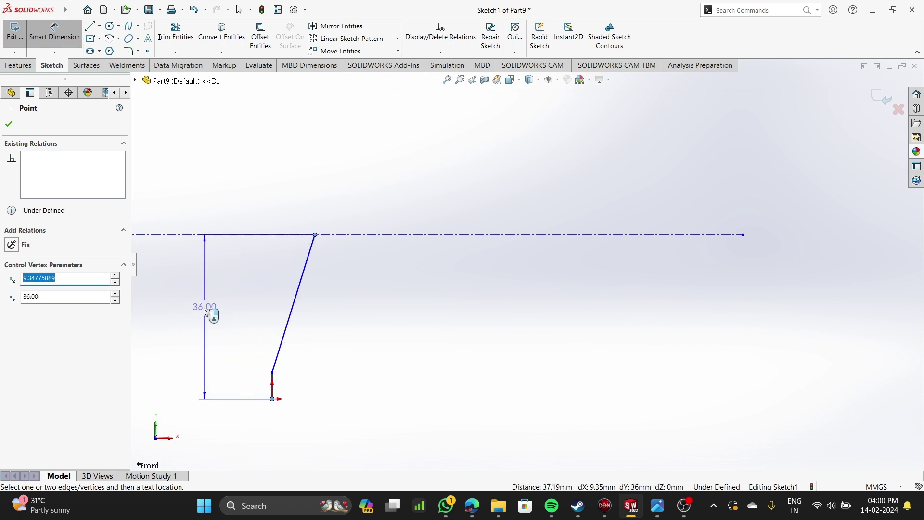
left_click(204, 312)
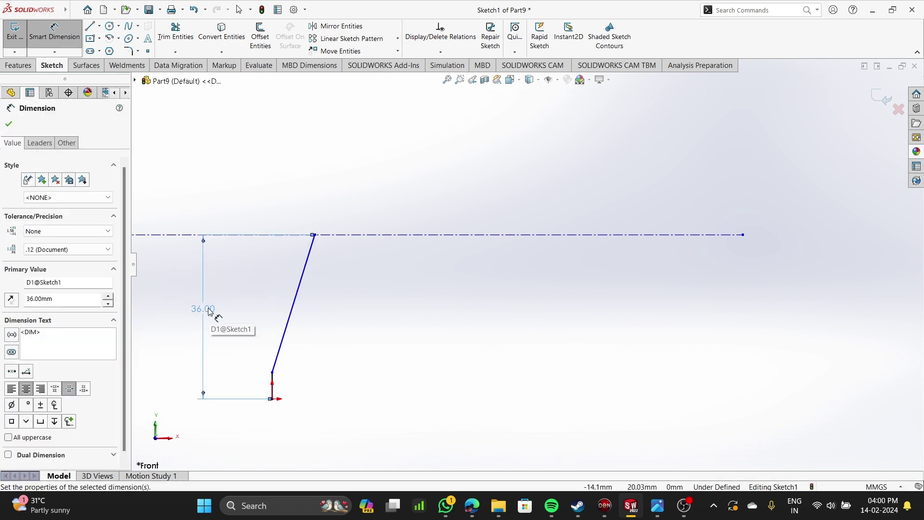
- Sketch three concentric circles centred on the centerline beyond the slanted line, with radii of about 15.6, 11 and 4.7 mm
left_click(110, 27)
left_click(417, 235)
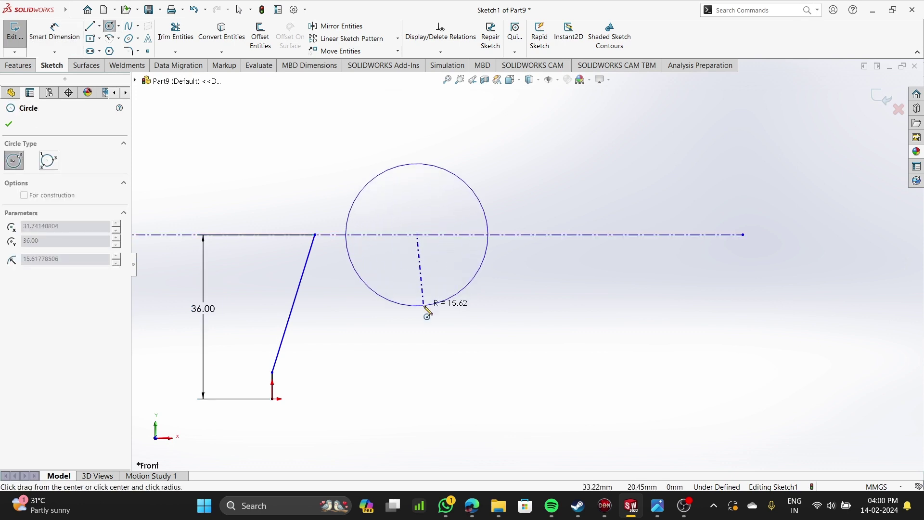
left_click(424, 305)
left_click(417, 235)
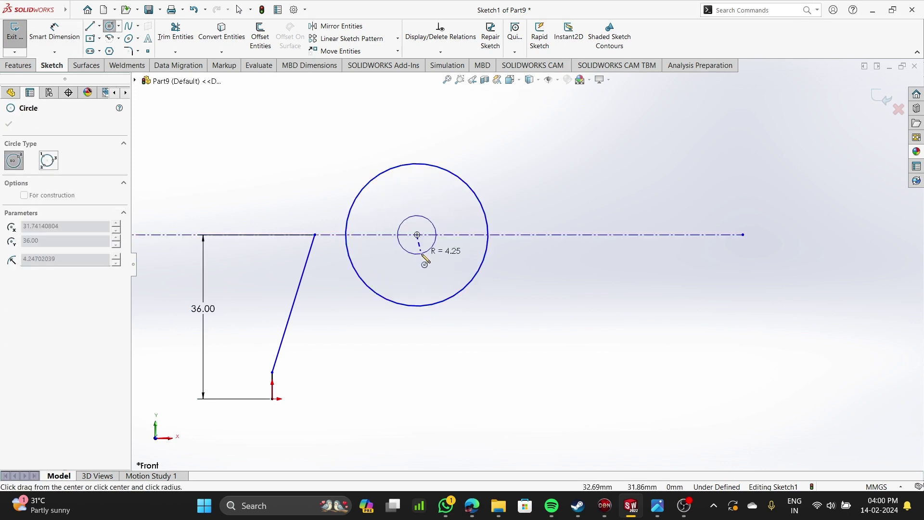
left_click(437, 284)
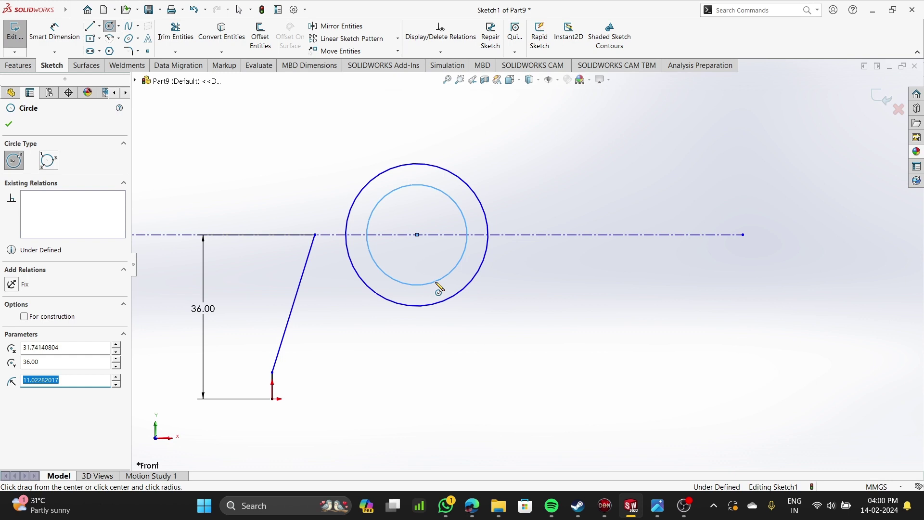
left_click(417, 235)
left_click(418, 256)
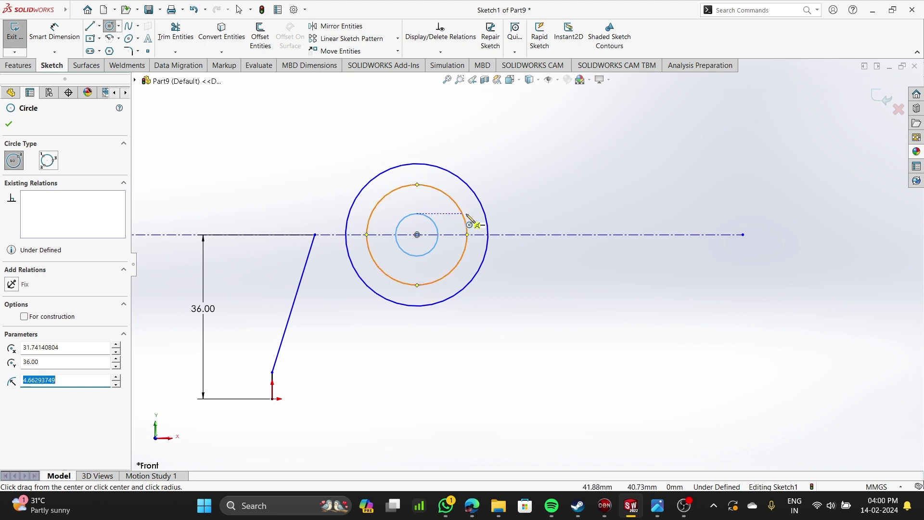
- Dimension the outermost circle with a diameter of 54 mm
left_click(55, 32)
left_click(470, 190)
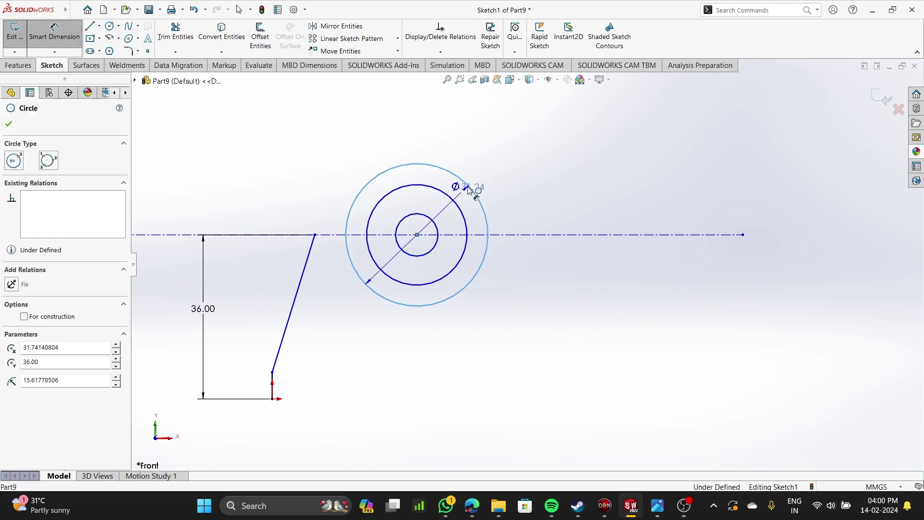
left_click(538, 136)
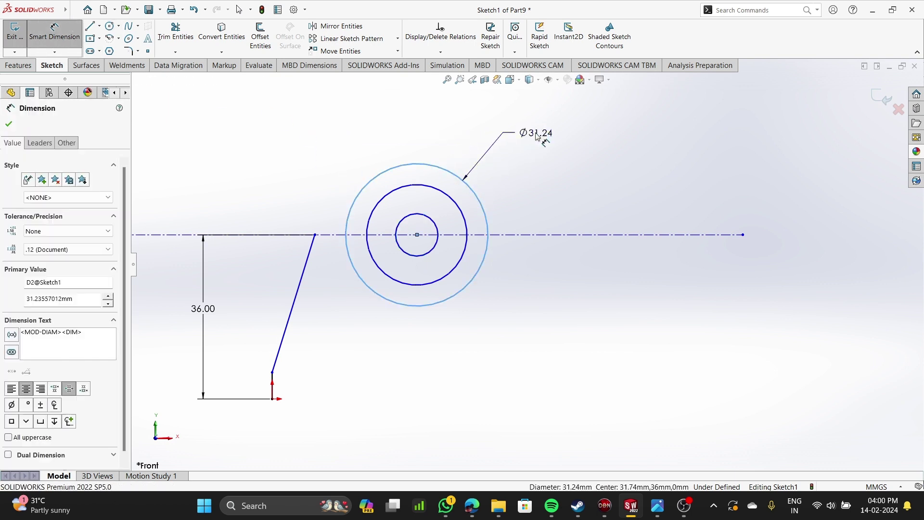
key("Return")
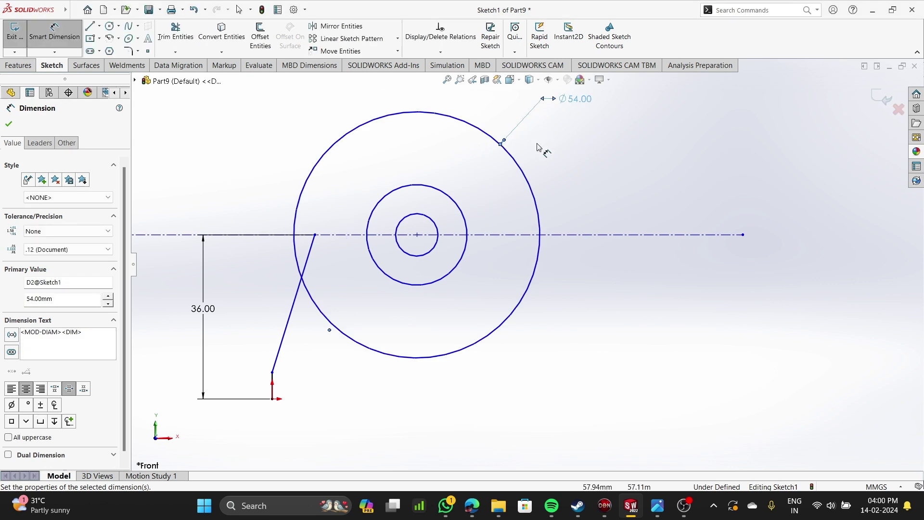
- Dimension the middle circle's diameter as 19+19, giving 38 mm
left_click(462, 218)
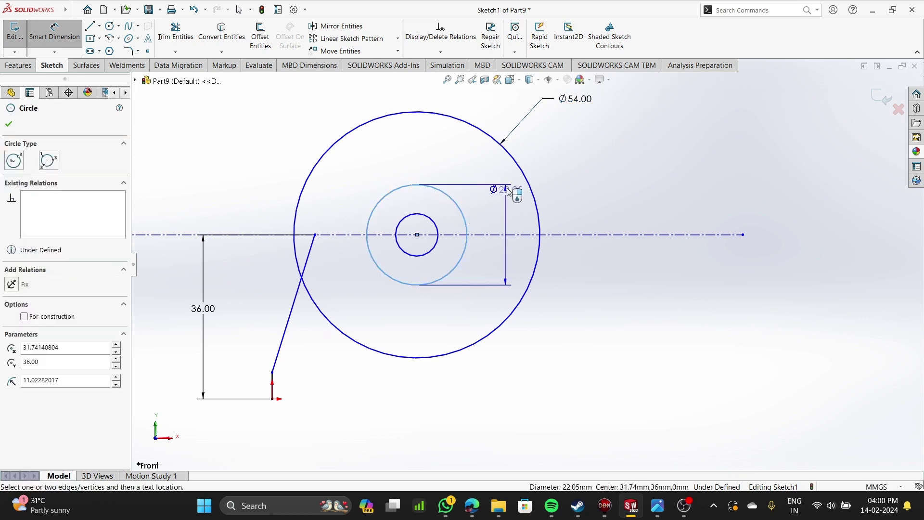
left_click(601, 153)
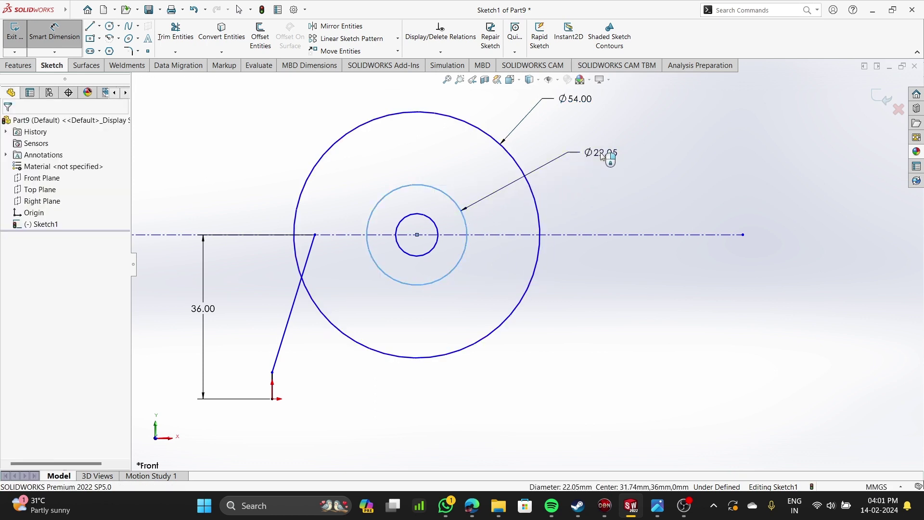
type("19+19")
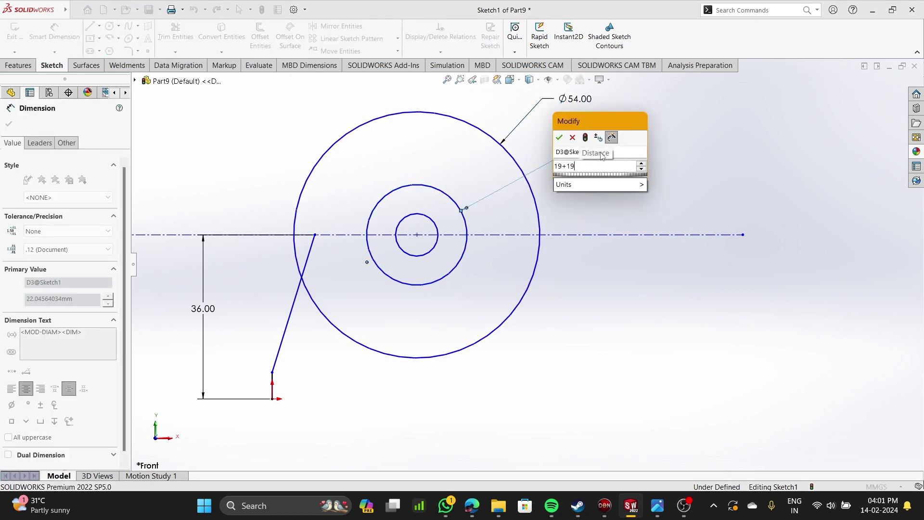
key("Return")
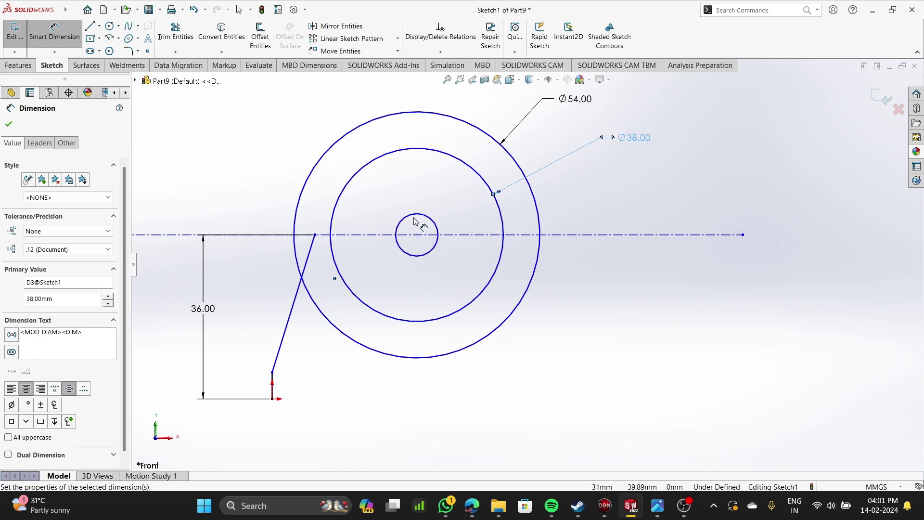
- Dimension the innermost circle's diameter as 20 mm
left_click(434, 222)
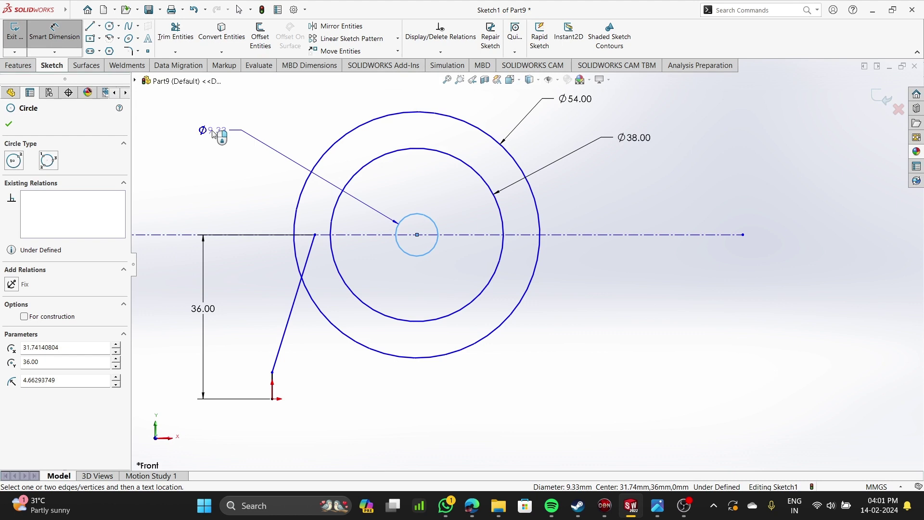
left_click(214, 133)
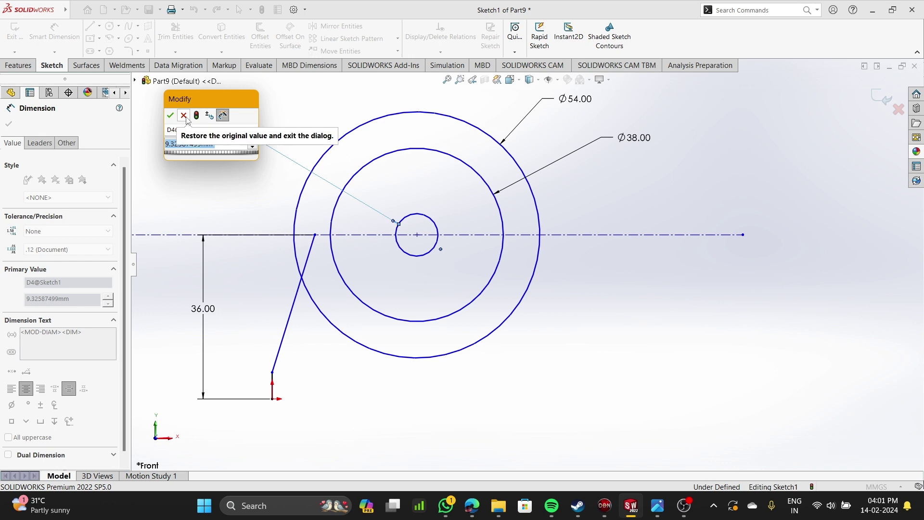
type("20")
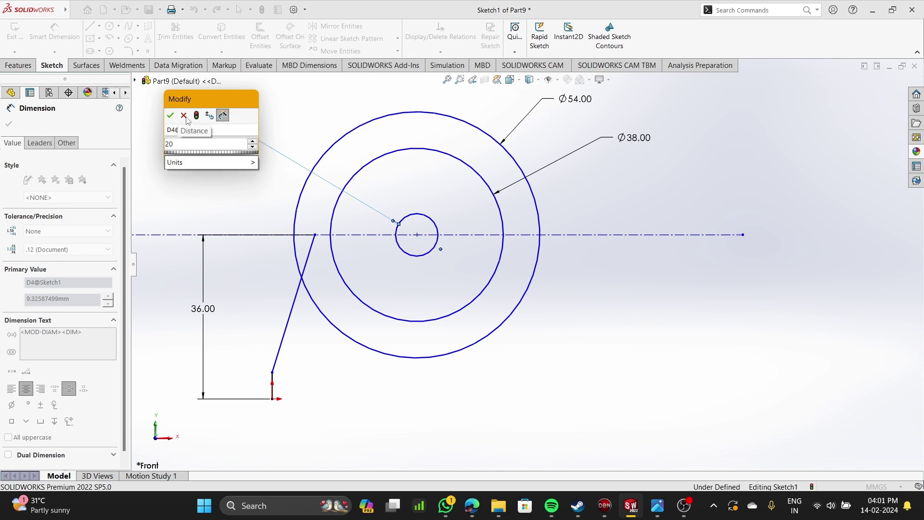
key("Return")
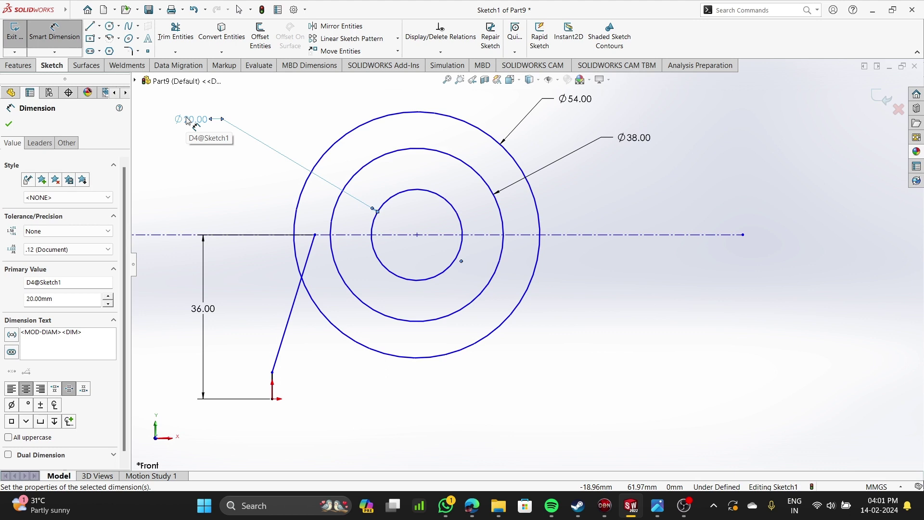
- Move the concentric circles along the horizontal centerline, away from the slanted line, to a centre X position of about 44.6 mm
scroll(525, 267, "down", 3)
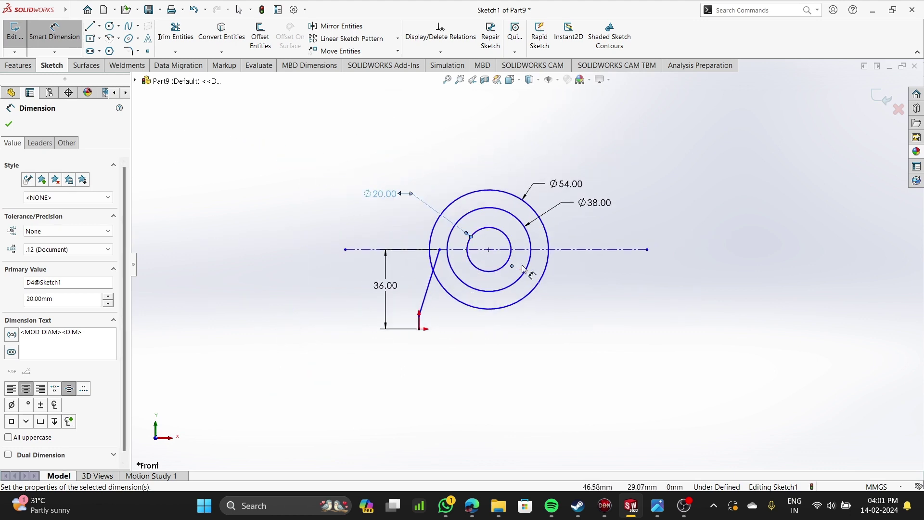
scroll(524, 268, "down", 2)
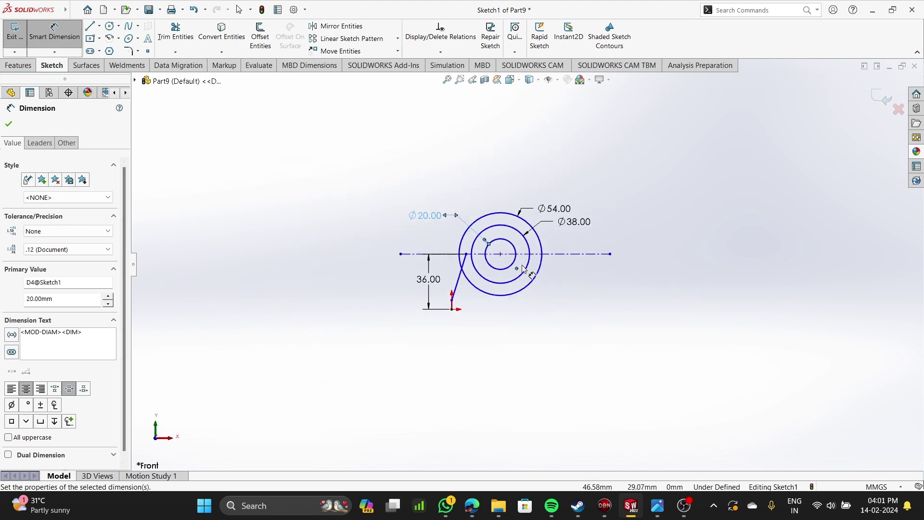
scroll(524, 269, "down", 1)
scroll(524, 269, "up", 1)
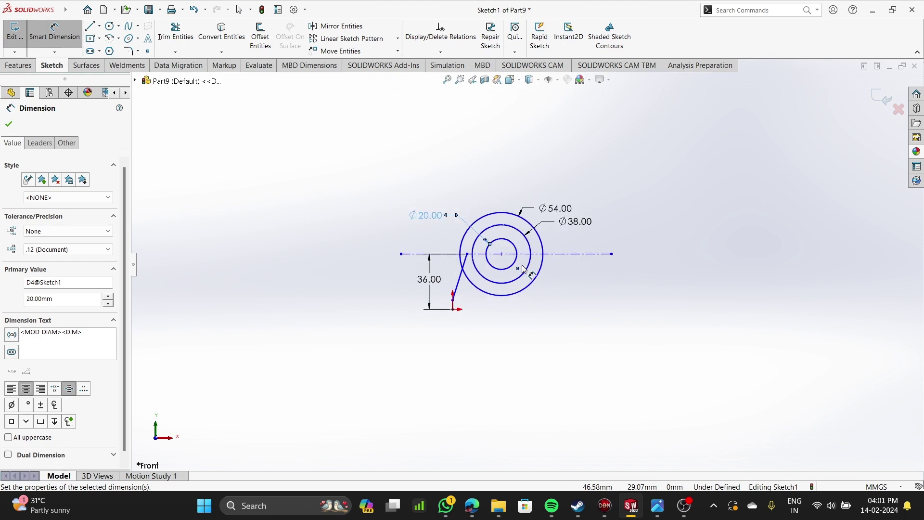
scroll(524, 269, "up", 2)
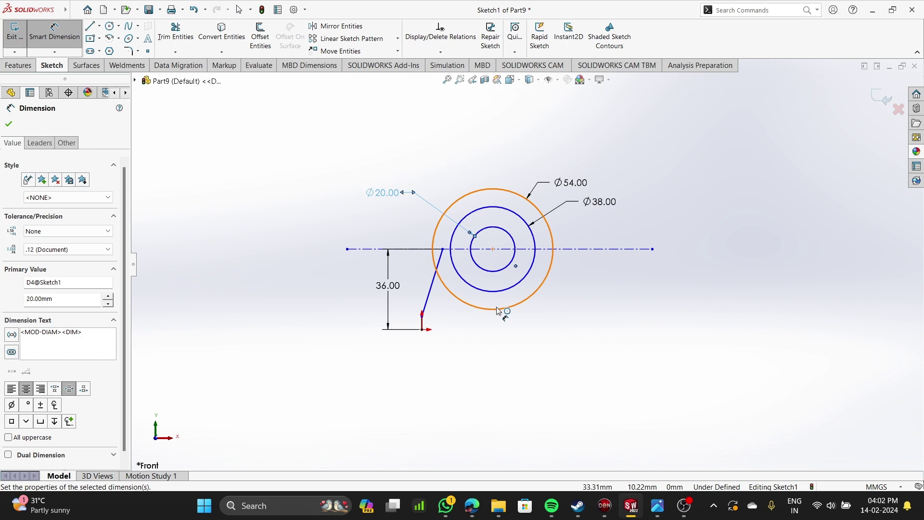
scroll(534, 277, "down", 2)
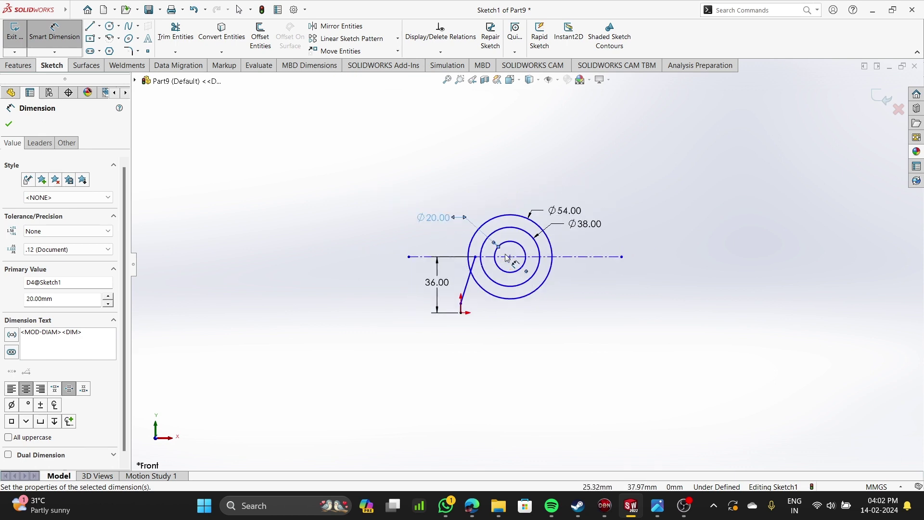
scroll(508, 258, "up", 3)
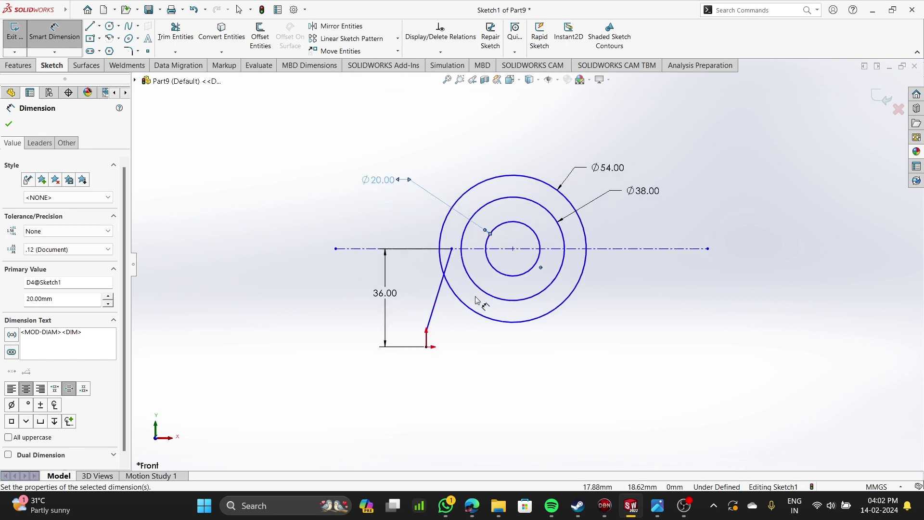
left_click(513, 249)
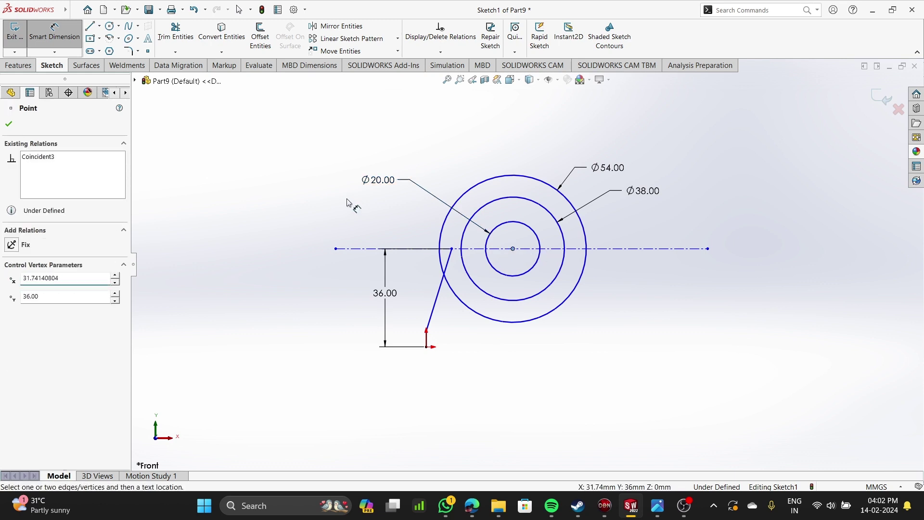
key("Escape")
left_click(514, 249)
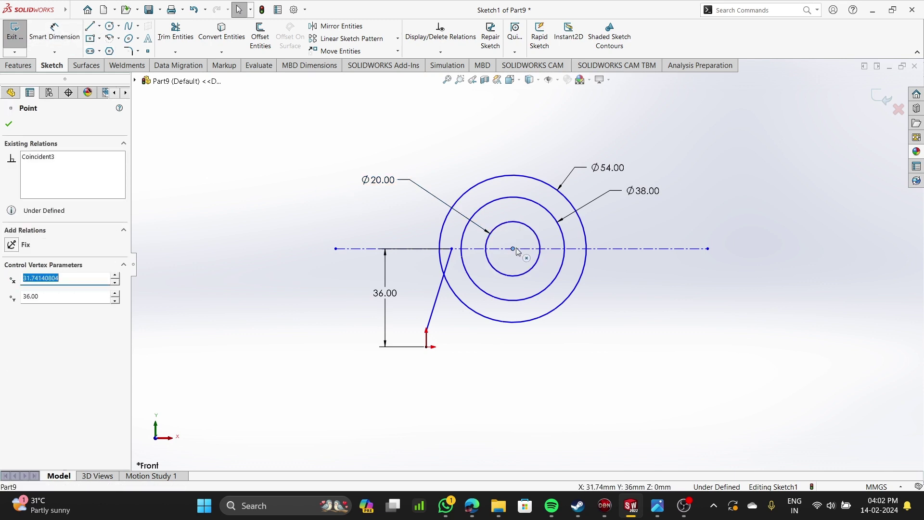
left_click_drag(518, 251, 552, 251)
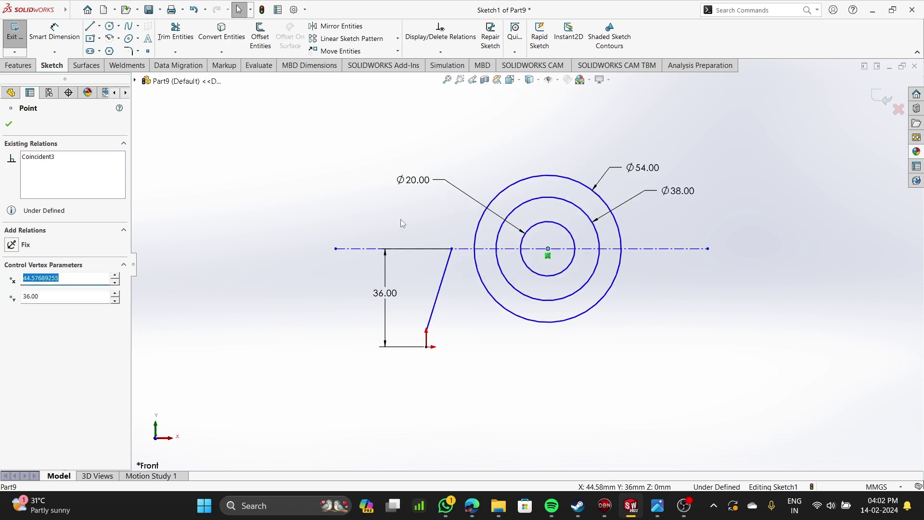
left_click(400, 219)
- Add a 30 mm horizontal dimension between the slanted line's upper endpoint and the circles' centre
scroll(574, 308, "up", 2)
scroll(574, 308, "down", 2)
scroll(507, 253, "down", 1)
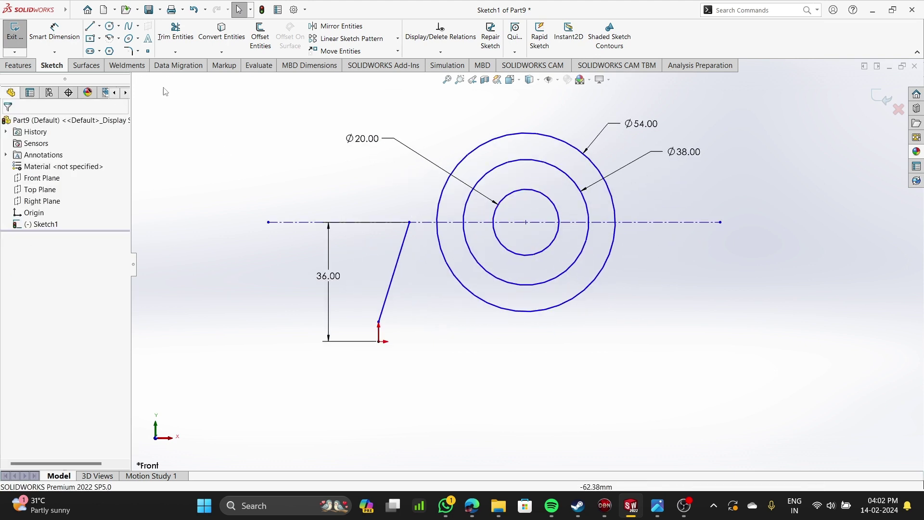
left_click(59, 36)
left_click(409, 223)
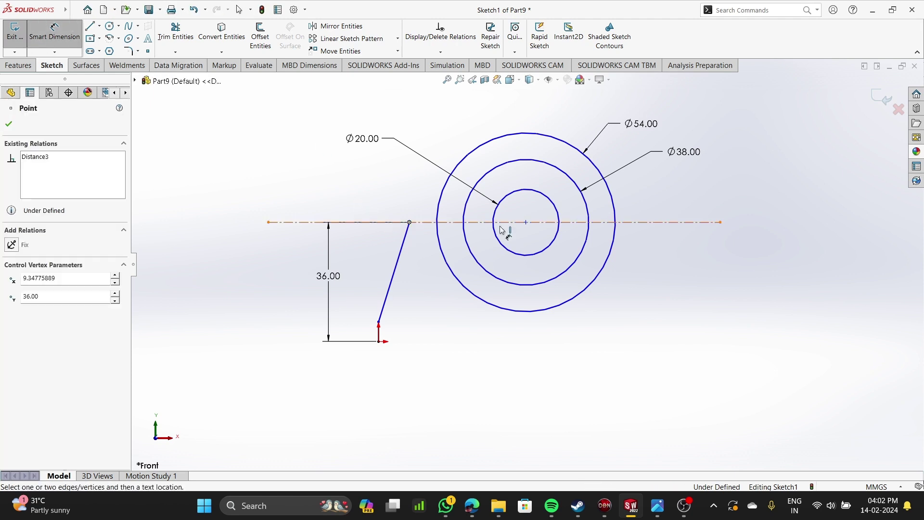
left_click(527, 222)
left_click(469, 112)
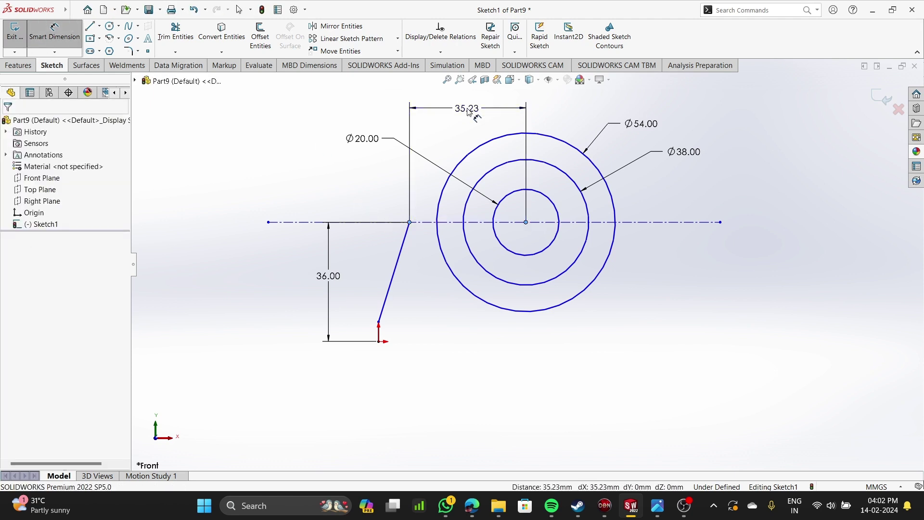
type("30")
key("Return")
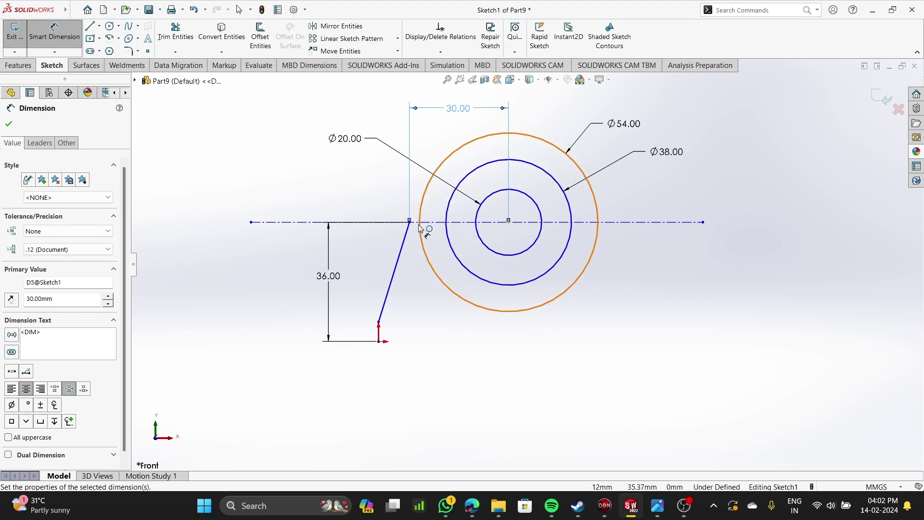
- Sketch a short horizontal line along the centerline from the slanted line's upper endpoint to the outermost circle
scroll(422, 231, "down", 3)
scroll(423, 231, "down", 2)
key("l")
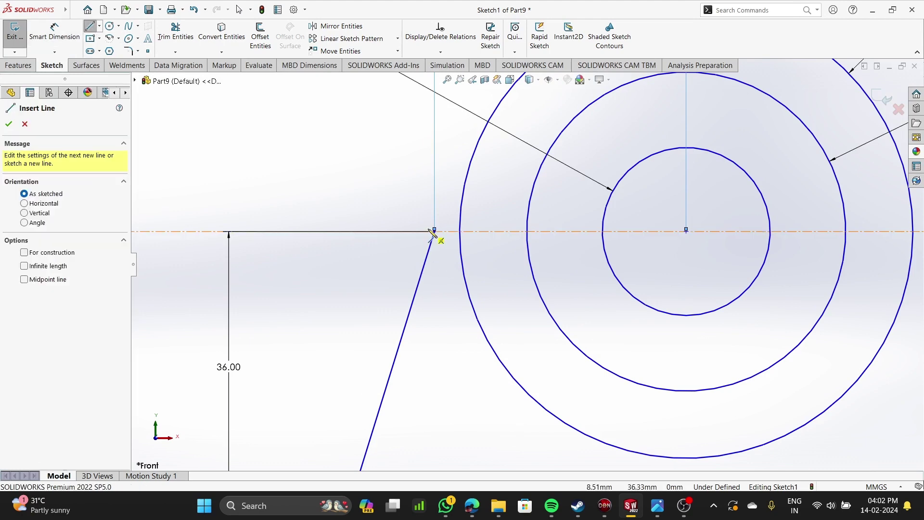
left_click(435, 231)
scroll(578, 279, "up", 5)
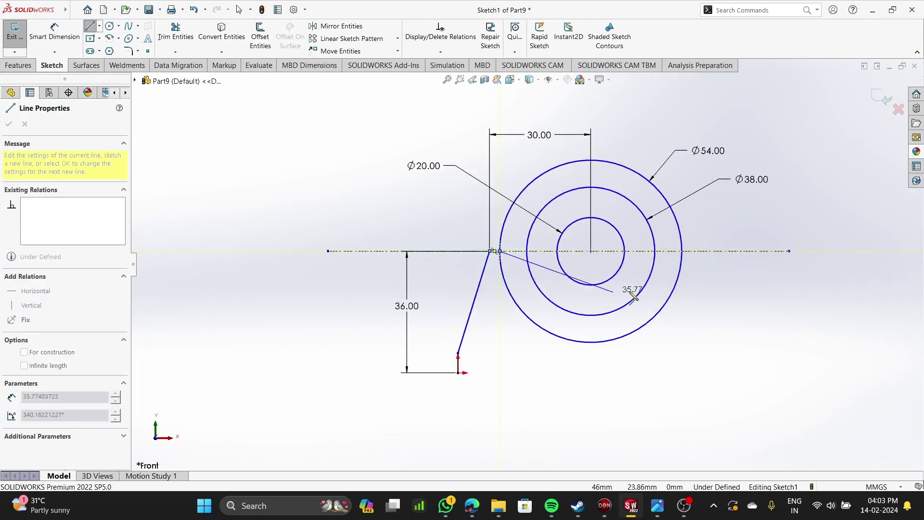
left_click(55, 34)
scroll(585, 309, "down", 1)
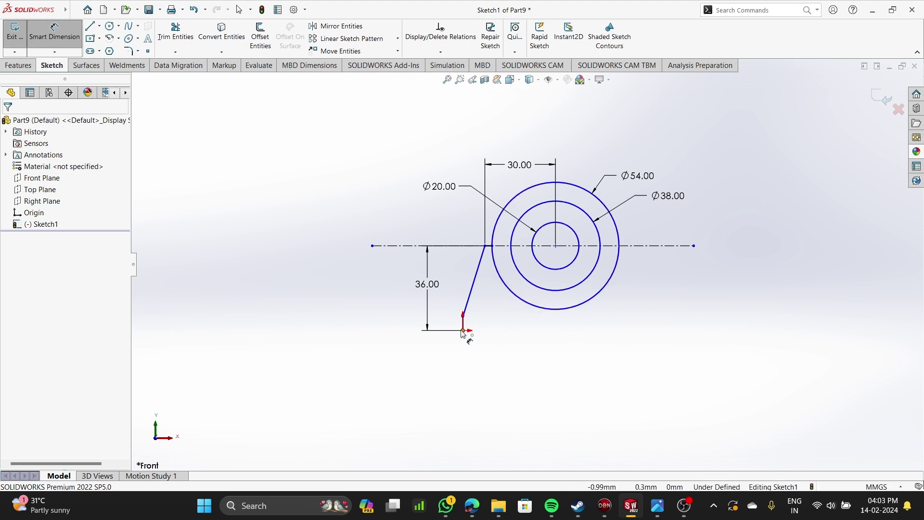
- Sketch connected lines from the origin: a short horizontal one, a vertical one about 59 mm downward, and a horizontal one toward the circles' centre
key("l")
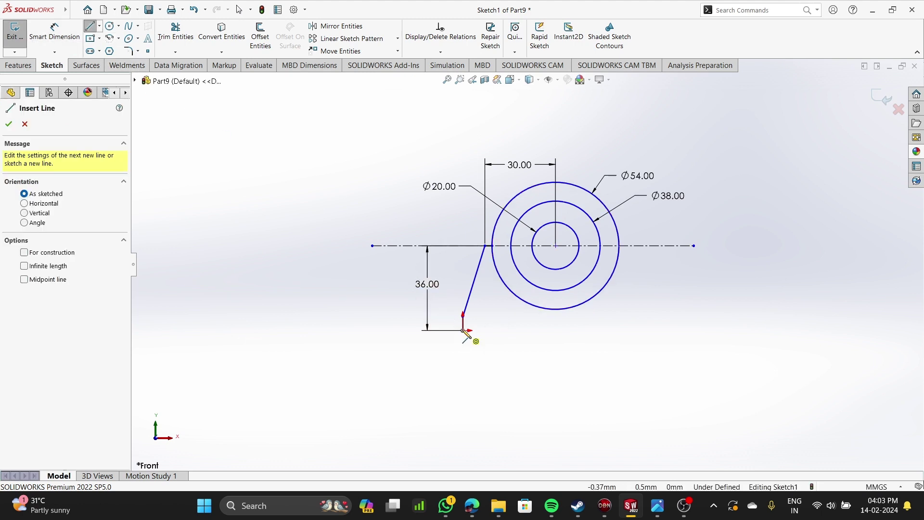
left_click(464, 331)
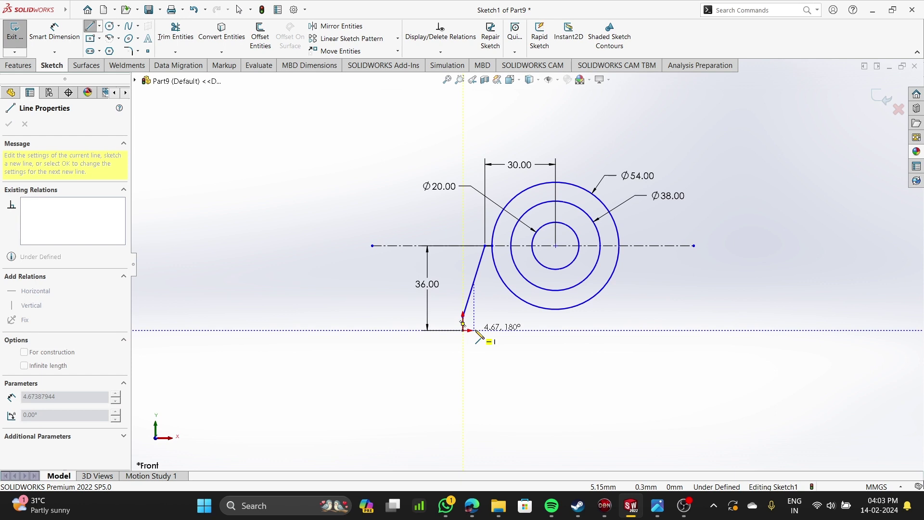
scroll(481, 371, "up", 4)
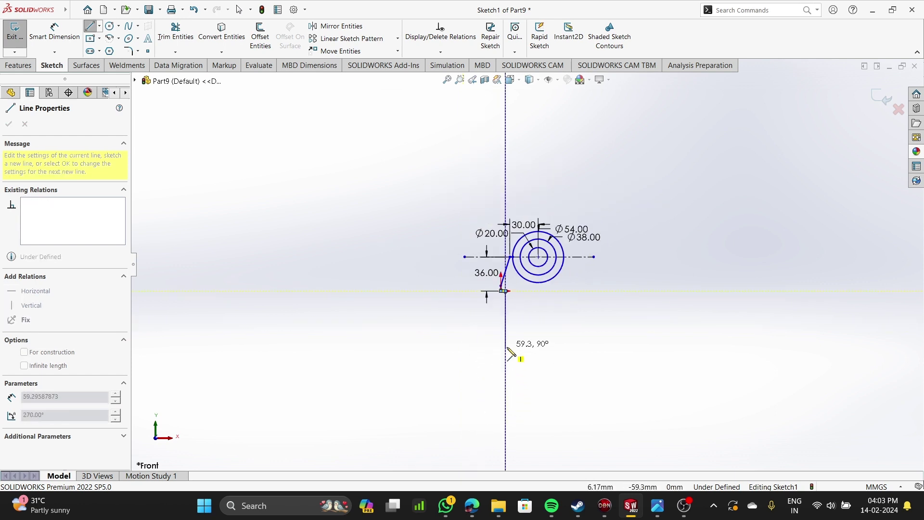
left_click(505, 319)
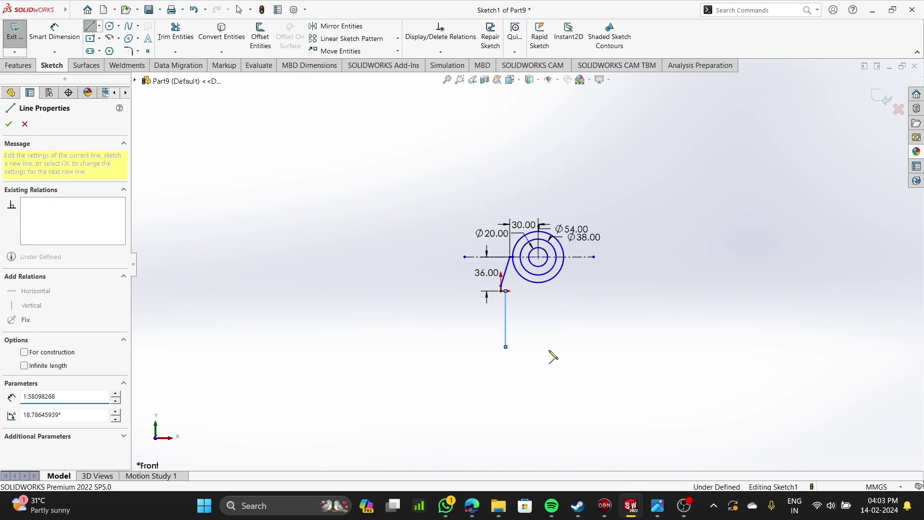
left_click(526, 347)
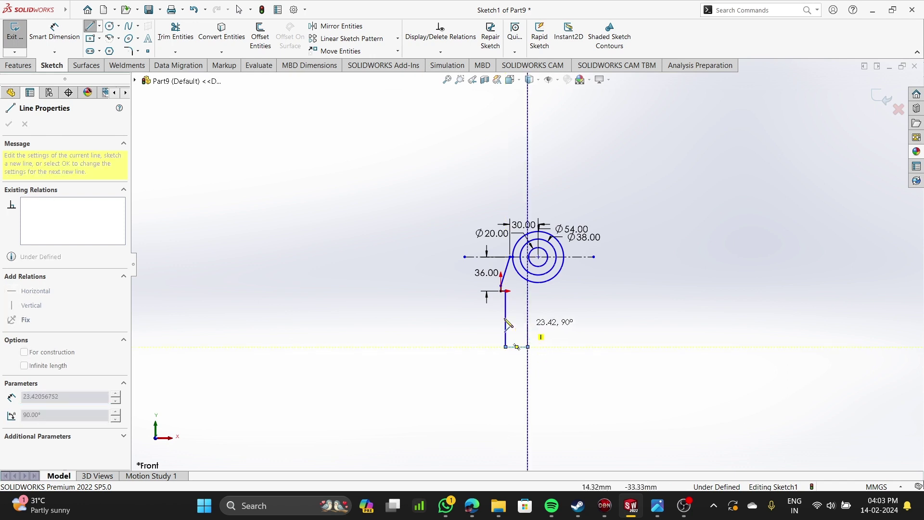
- Sketch a vertical centerline about 199 mm long through the circles' centre, extending past both ends of the profile
left_click(100, 26)
left_click(110, 36)
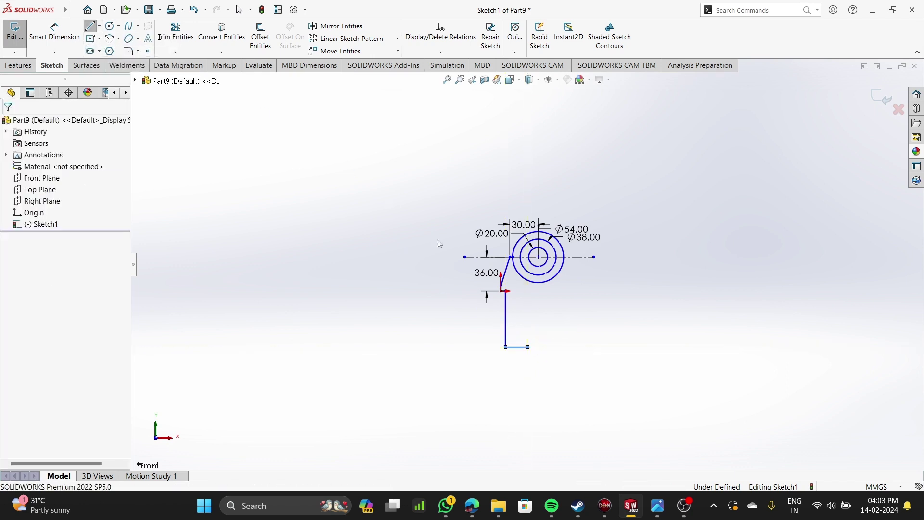
left_click(538, 356)
left_click(538, 170)
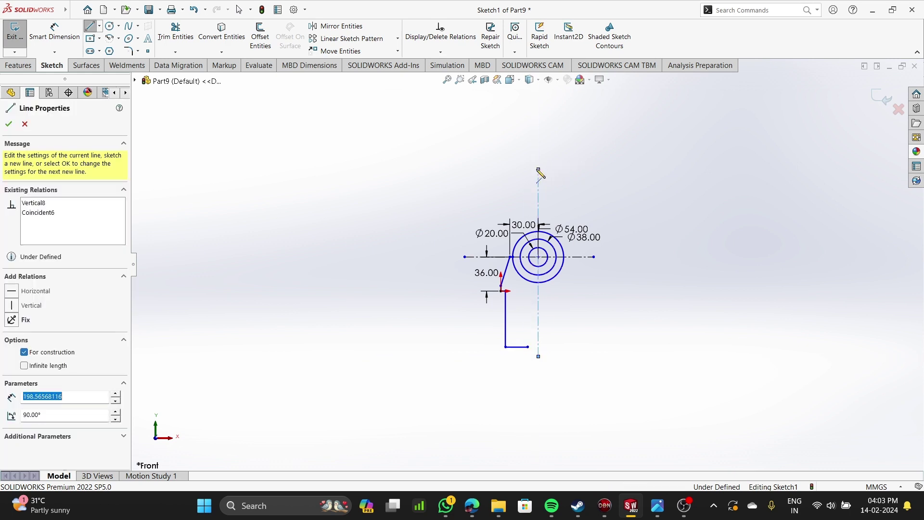
scroll(597, 214, "down", 3)
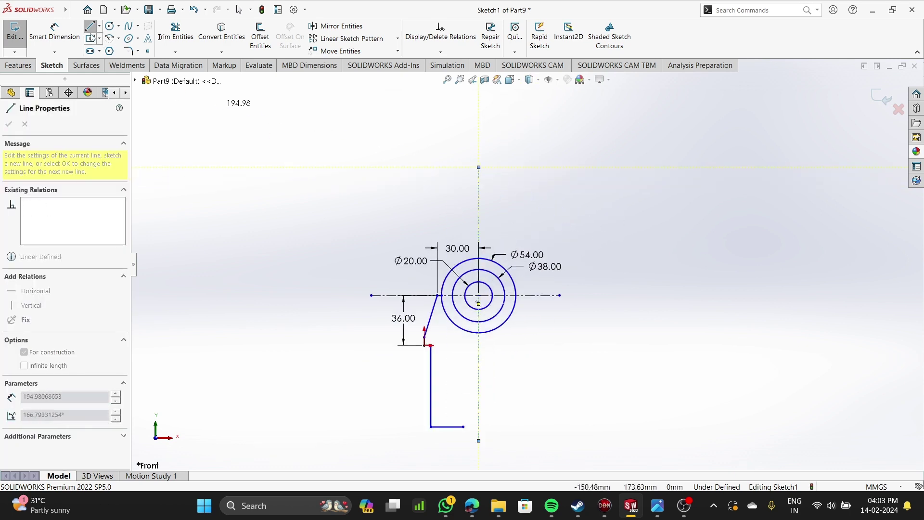
- Continue the lower profile with a vertical line about 23 mm upward and a horizontal line about 11 mm long to the vertical centerline
left_click(89, 26)
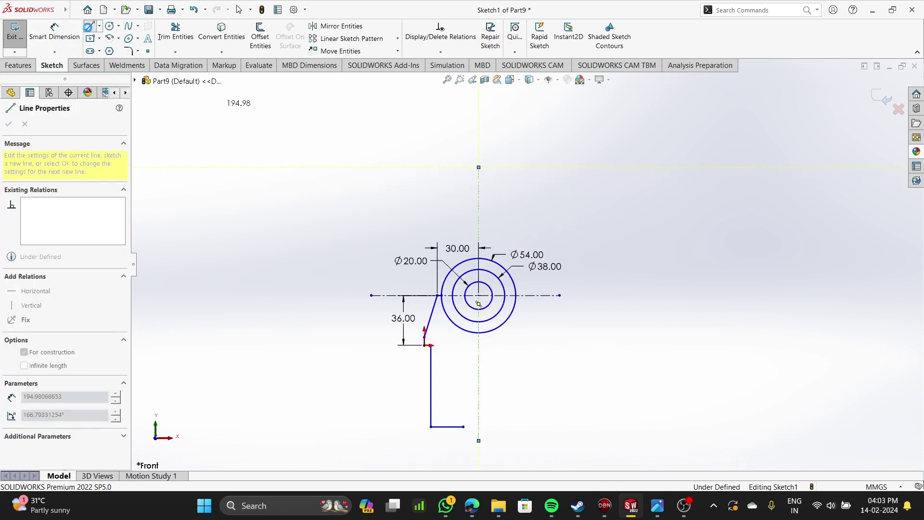
left_click(464, 427)
left_click(464, 395)
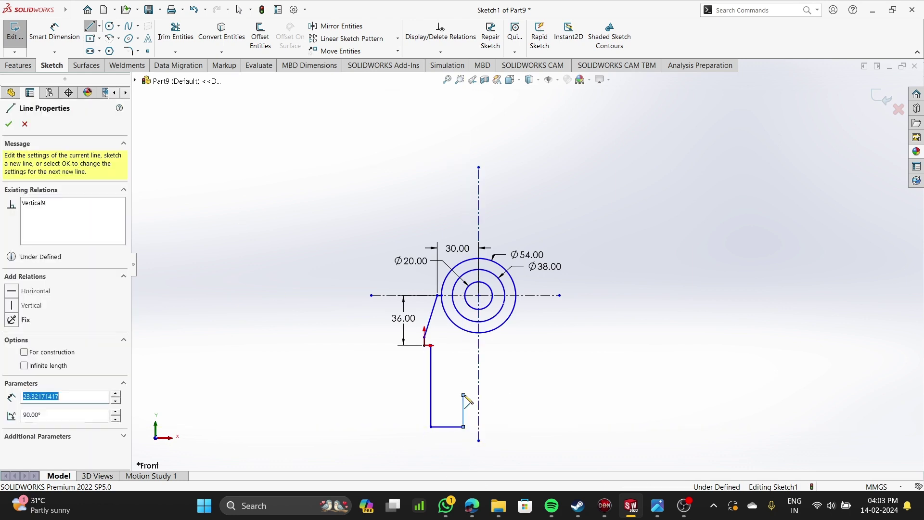
left_click(479, 395)
scroll(501, 366, "up", 2)
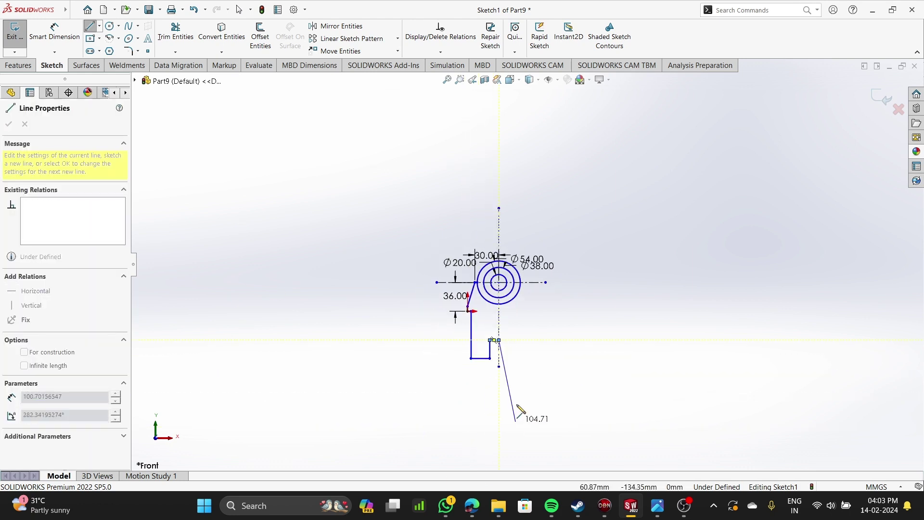
key("Escape")
scroll(512, 328, "down", 3)
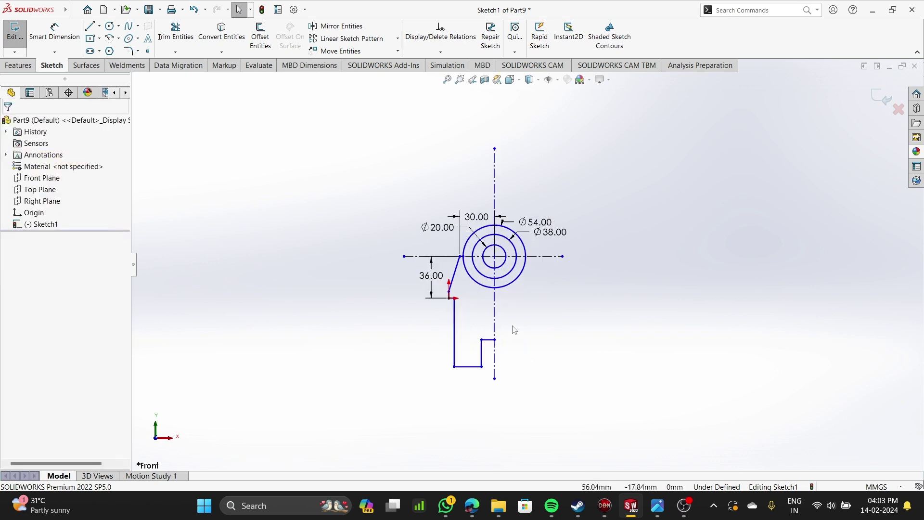
- Mirror the half profile's eight lines about the vertical centerline, keeping the originals
left_click(341, 26)
left_click(482, 341)
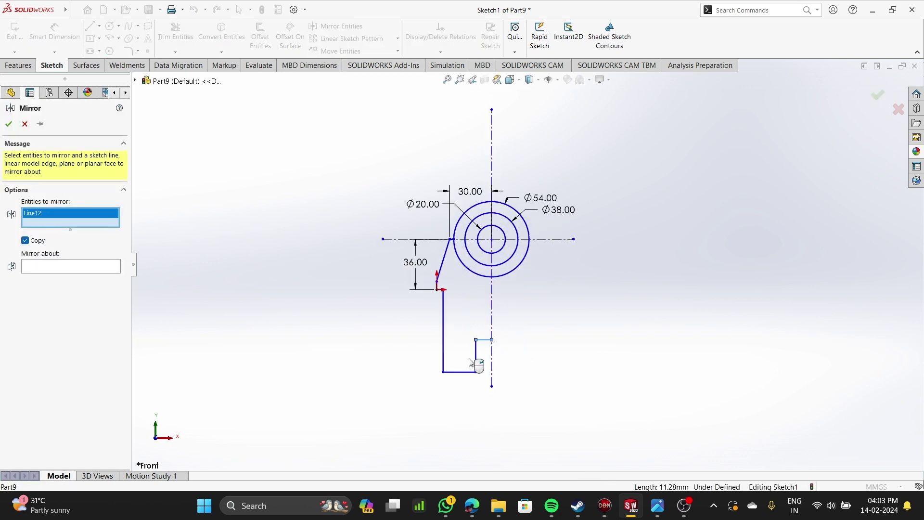
left_click(475, 361)
left_click(464, 372)
left_click(444, 351)
scroll(433, 317, "up", 6)
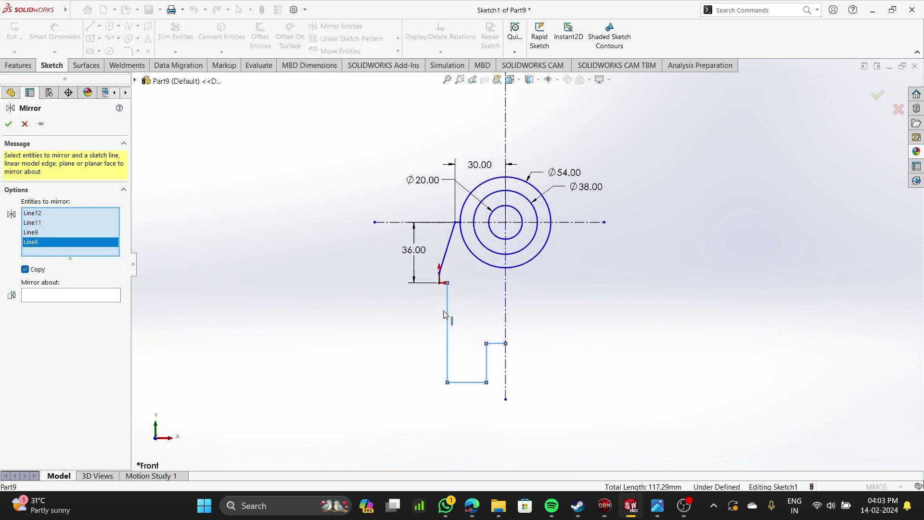
left_click(460, 190)
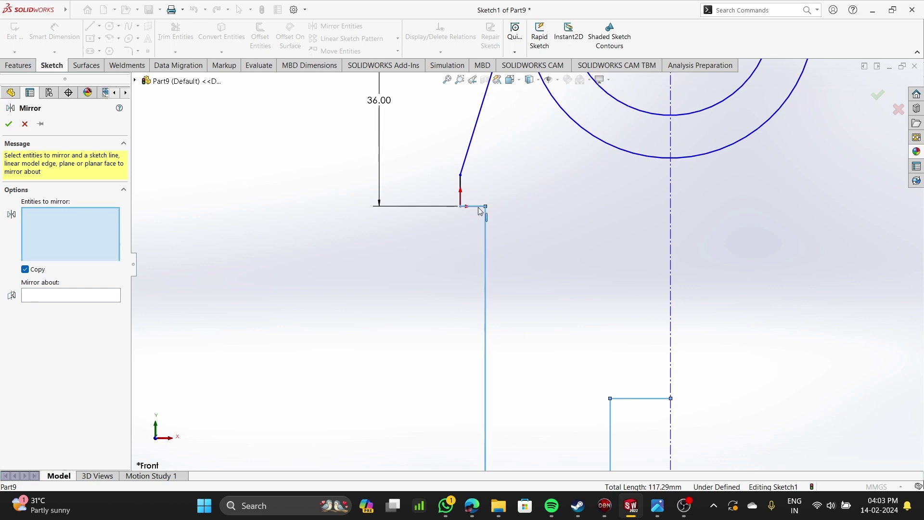
left_click(460, 186)
left_click(469, 147)
scroll(559, 217, "up", 9)
scroll(514, 179, "down", 8)
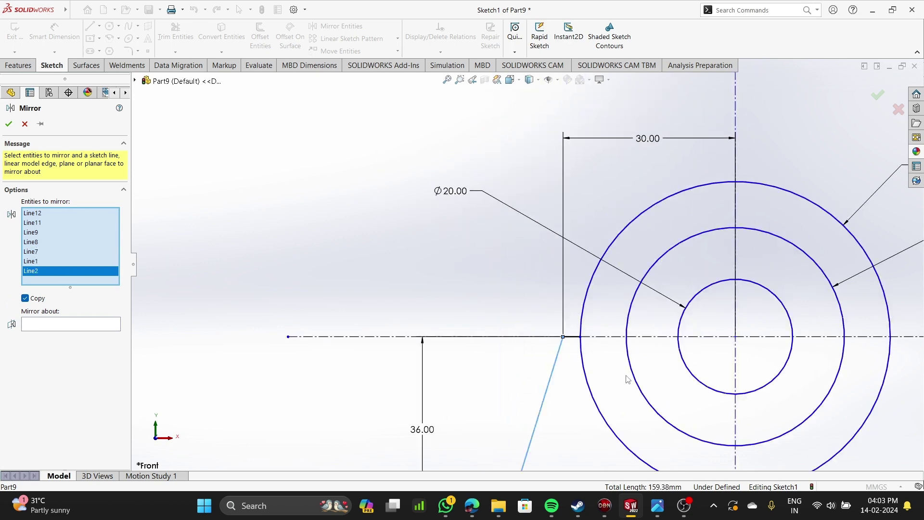
left_click(568, 338)
scroll(526, 264, "down", 7)
left_click(100, 333)
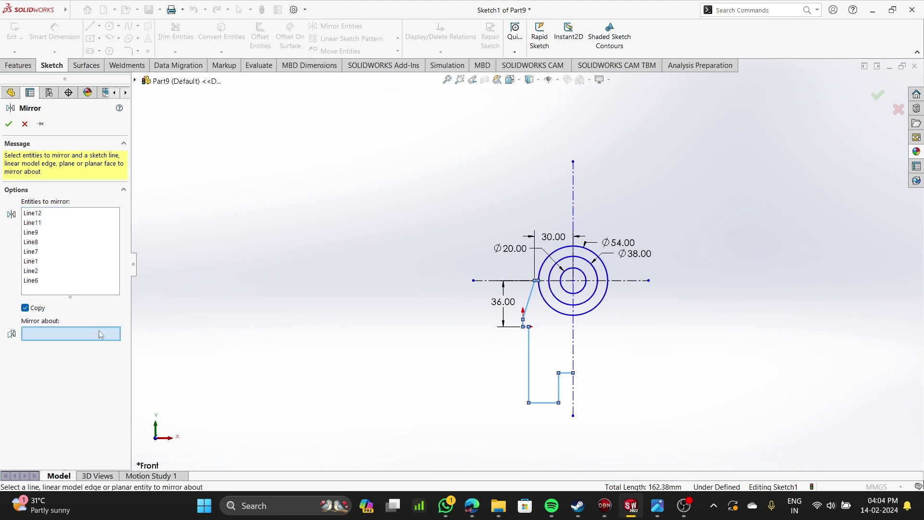
left_click(573, 349)
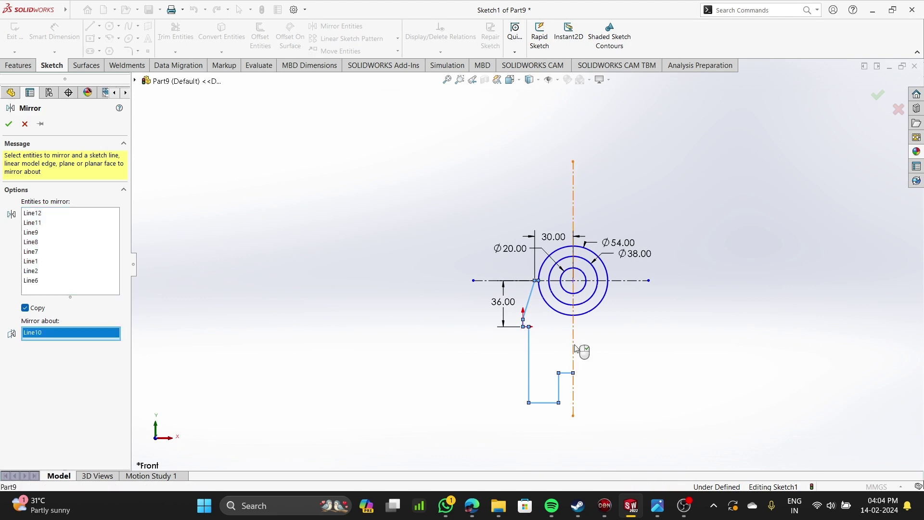
left_click(8, 124)
- Dimension the width between the profile's two outer bottom corners and set it to 76 mm
scroll(369, 287, "down", 3)
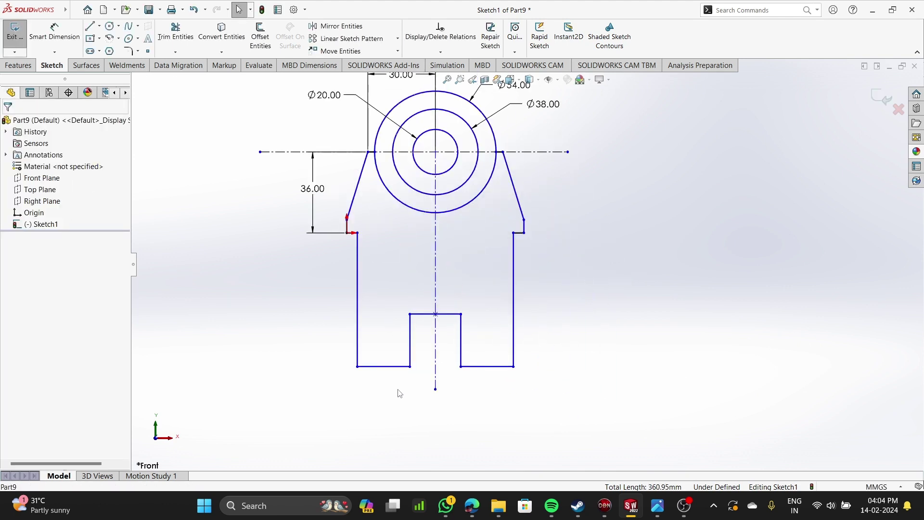
left_click(55, 37)
left_click(357, 367)
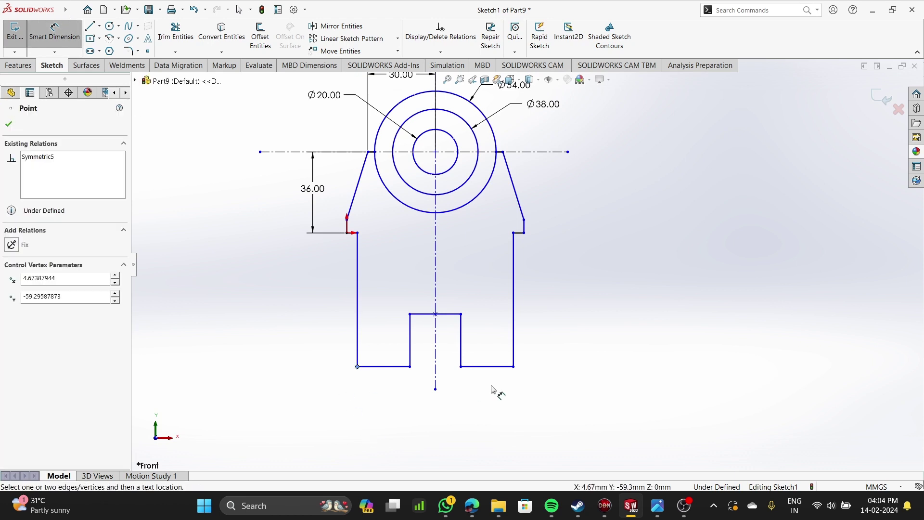
left_click(514, 367)
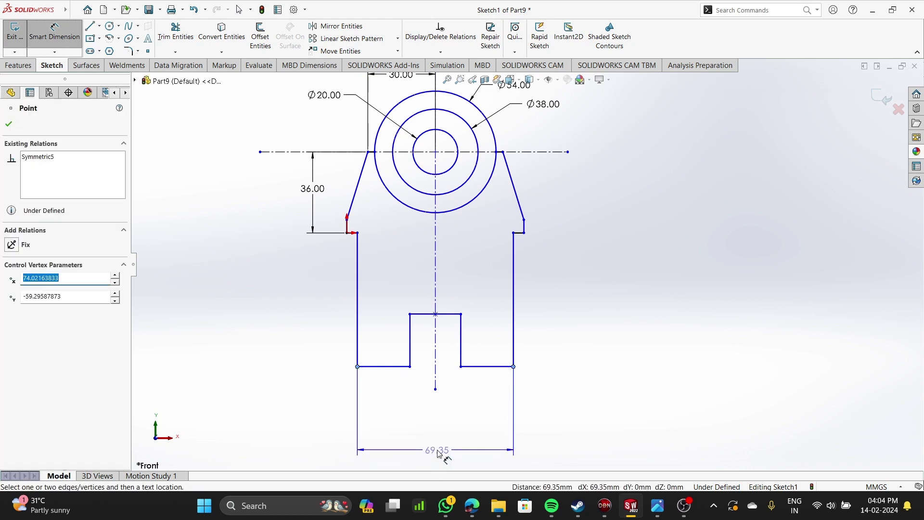
left_click(438, 451)
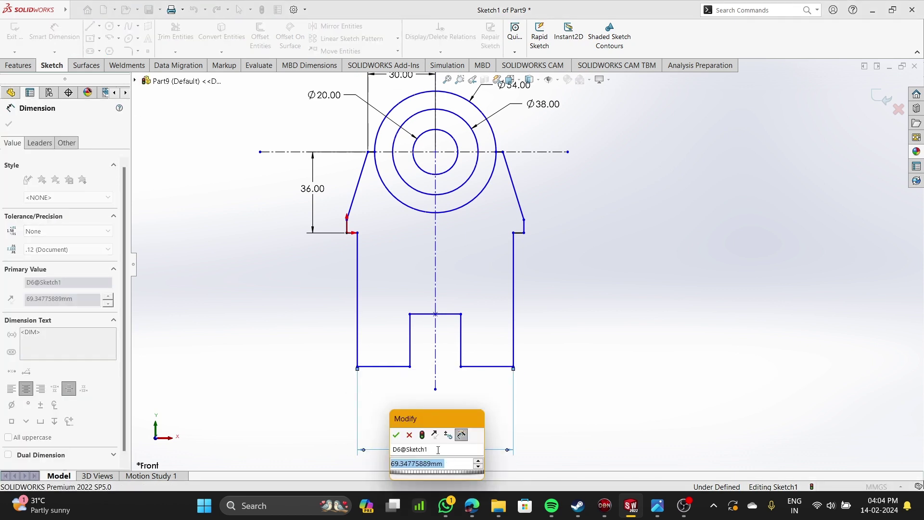
type("76")
key("Return")
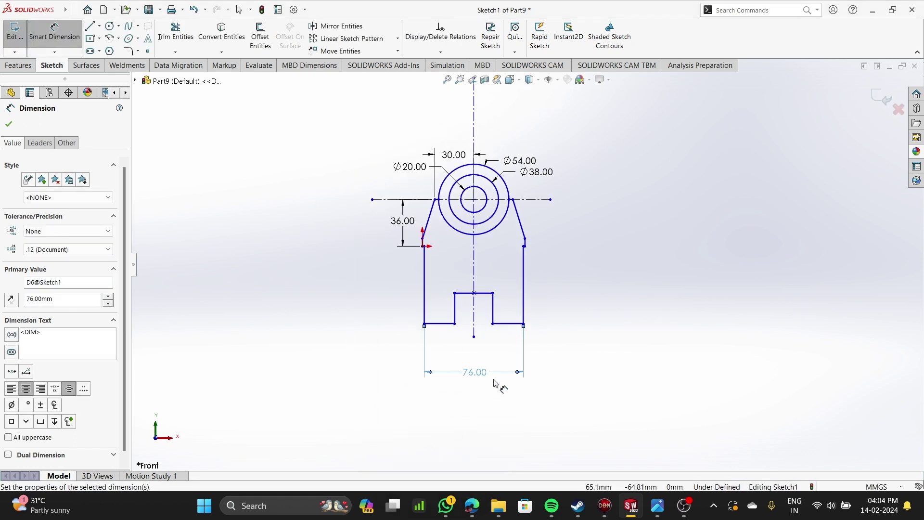
- Dimension the width of the bottom slot between its two vertical sides and set it to 36 mm
scroll(498, 380, "down", 5)
left_click(358, 212)
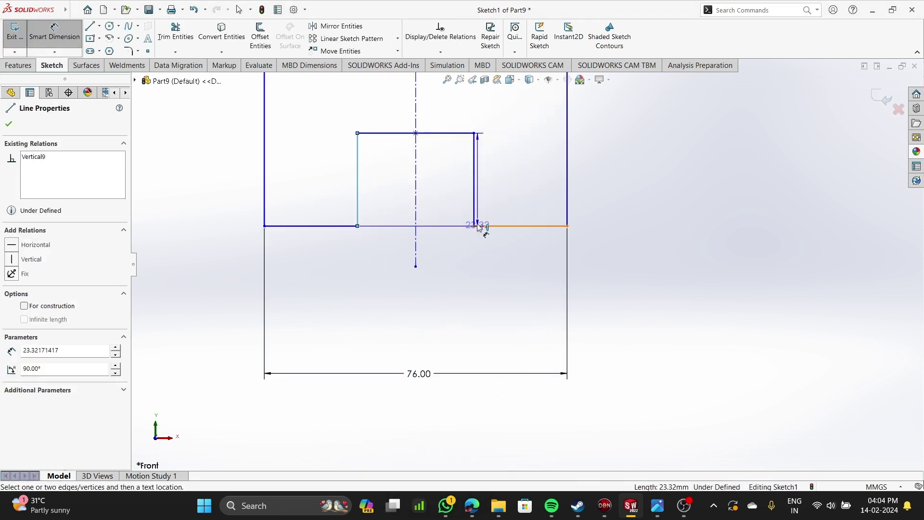
left_click(475, 219)
left_click(424, 305)
type("3")
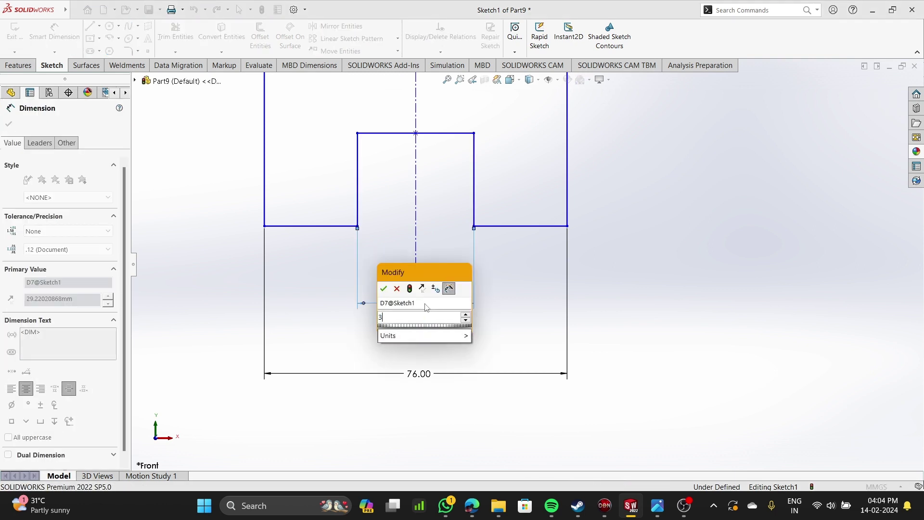
type("6")
key("Return")
- Dimension the overall width from the origin to the mirrored shoulder corner and set it to 88 mm
scroll(373, 198, "up", 5)
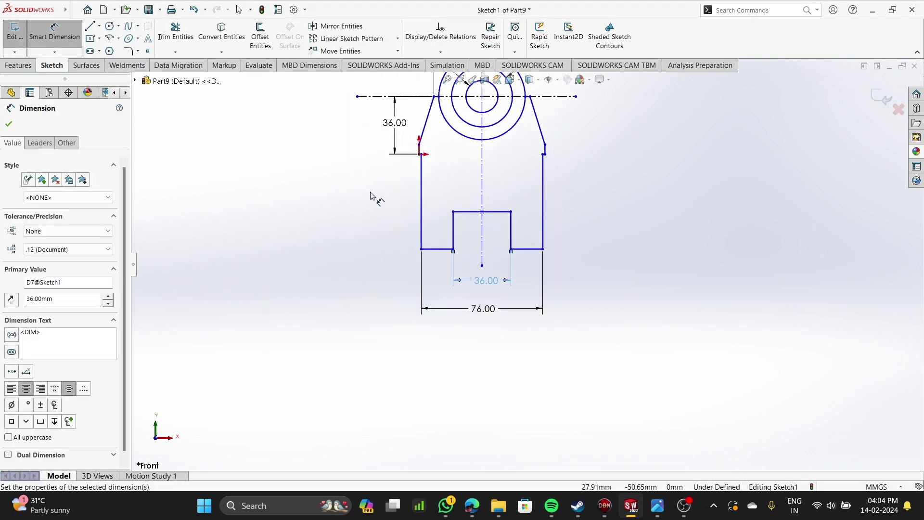
scroll(438, 174, "down", 3)
left_click(425, 157)
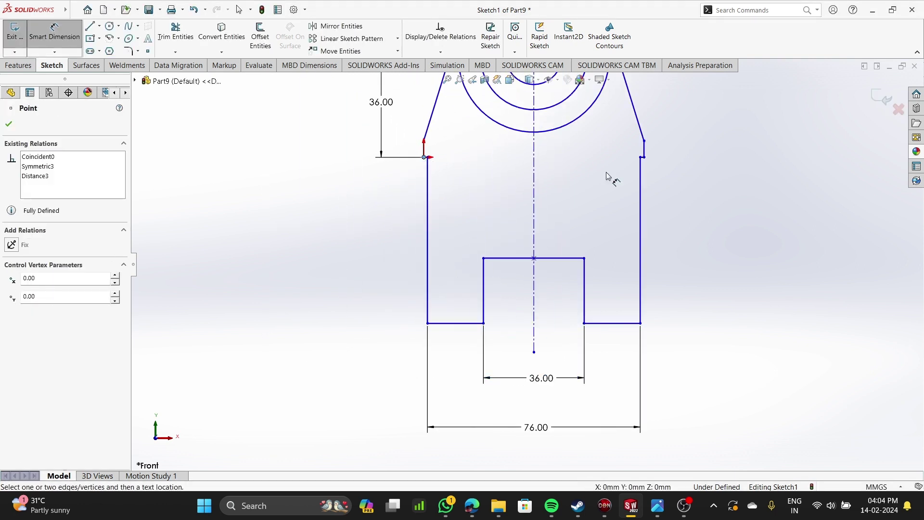
left_click(644, 158)
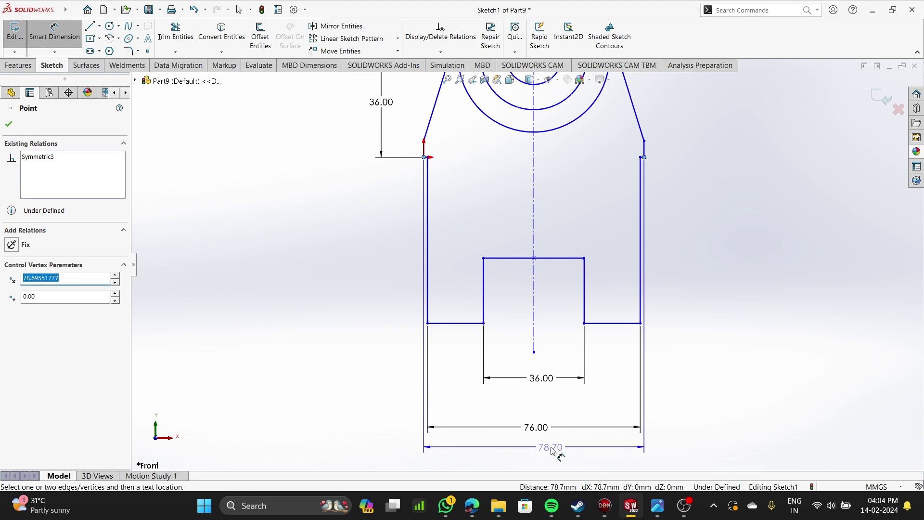
left_click(553, 450)
type("88")
key("Return")
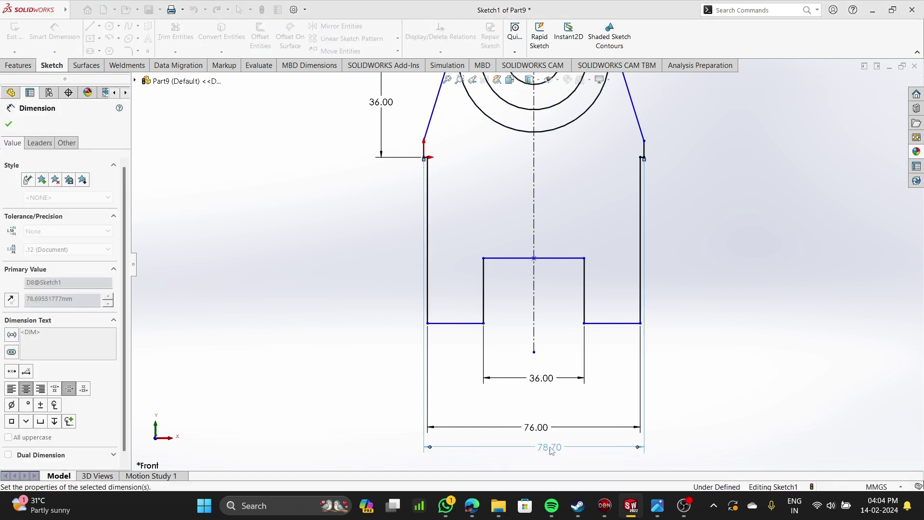
- Dimension the short vertical shoulder line above the origin and set its height to 5 mm
scroll(591, 248, "up", 4)
scroll(524, 181, "down", 3)
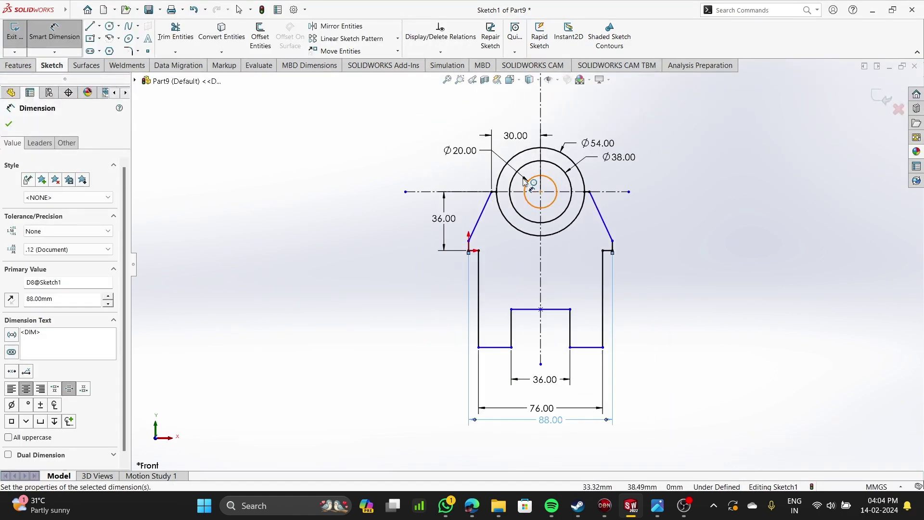
scroll(525, 182, "down", 2)
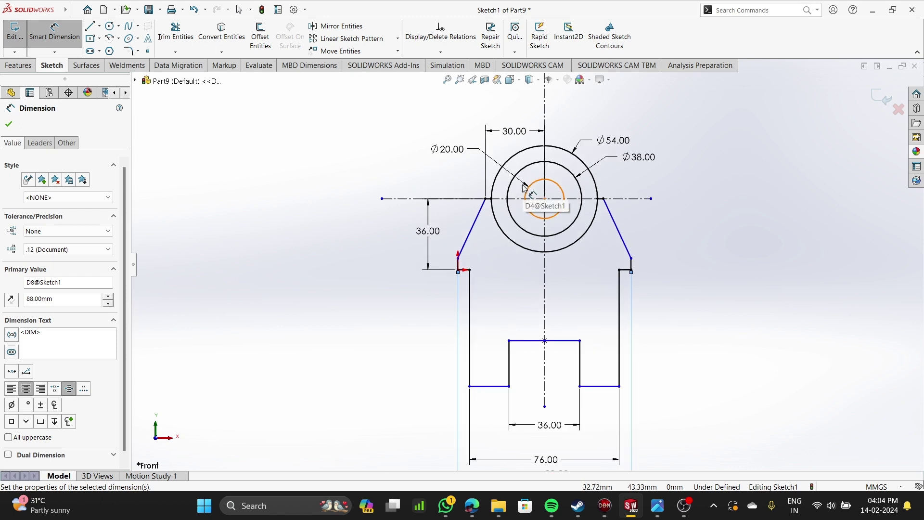
scroll(554, 246, "down", 2)
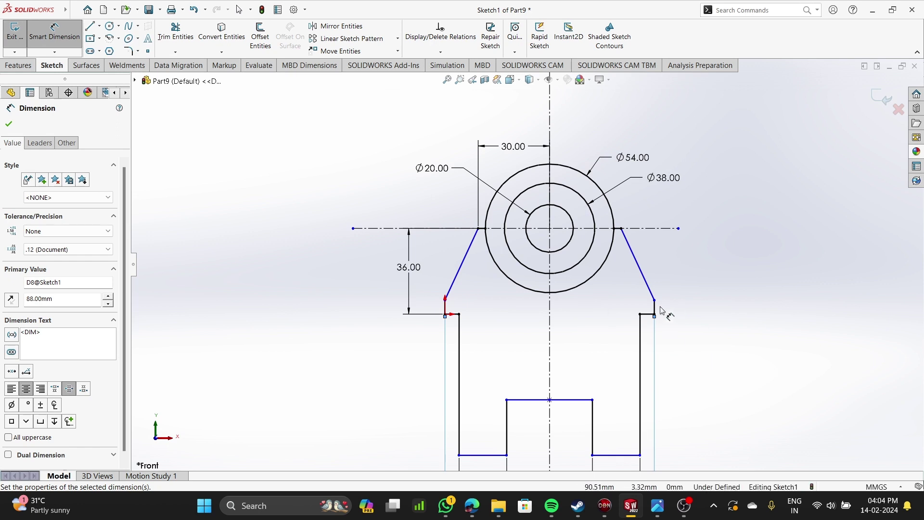
left_click(447, 307)
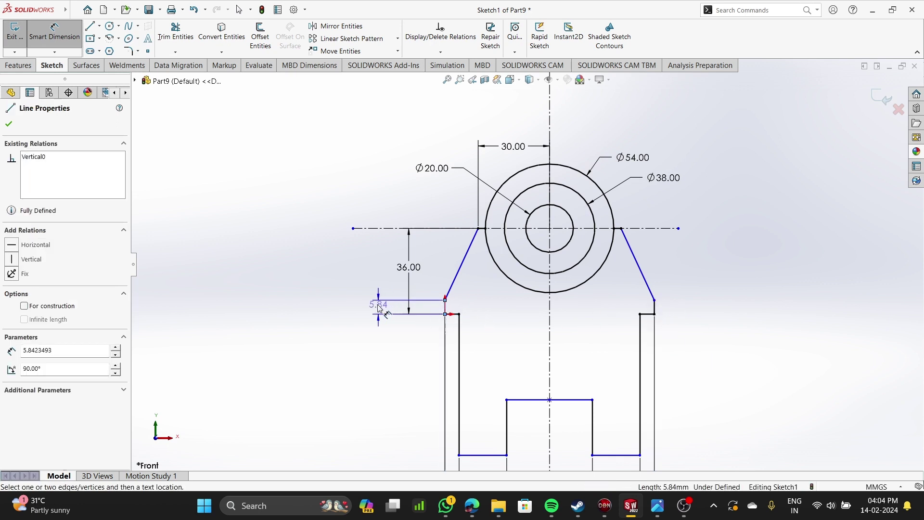
left_click(366, 310)
type("5.00mm")
key("Return")
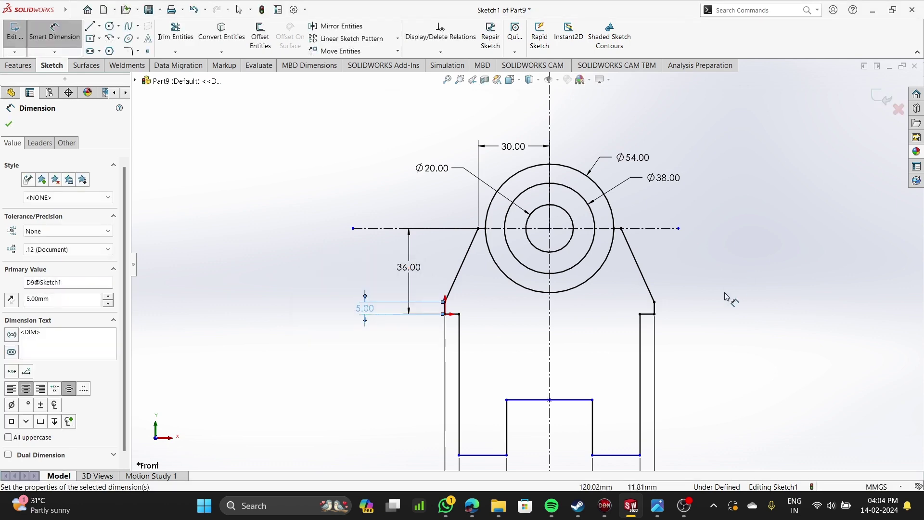
- Add a driven height dimension to the mirrored short vertical shoulder line
left_click(655, 308)
left_click(674, 312)
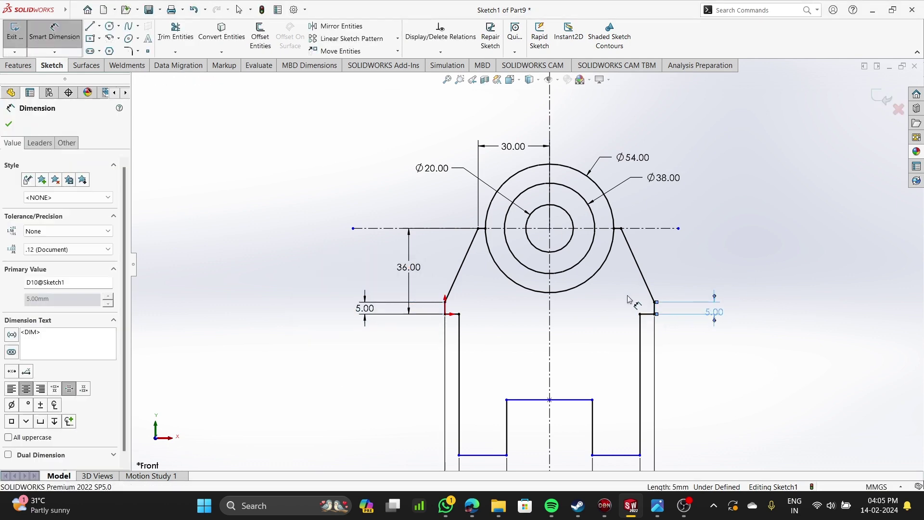
key("f")
- Add a driven length dimension below the left leg's horizontal bottom line
scroll(506, 245, "down", 5)
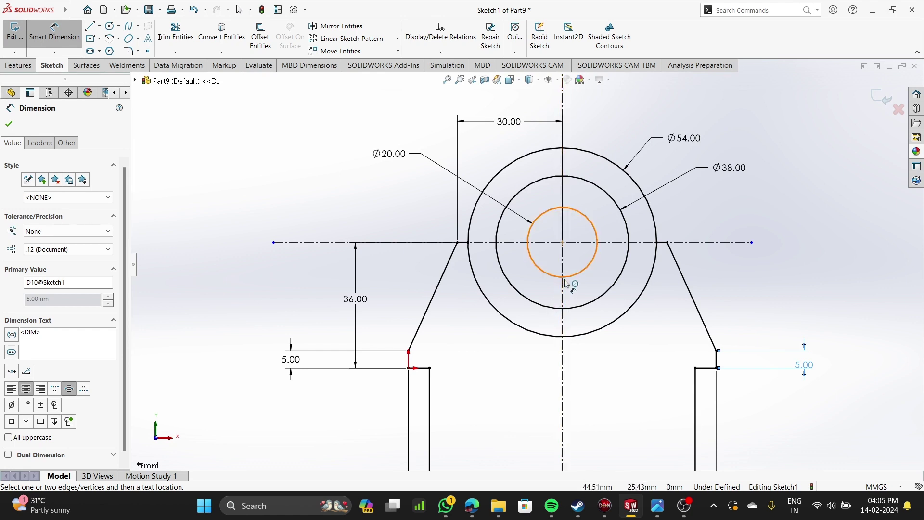
scroll(570, 269, "up", 7)
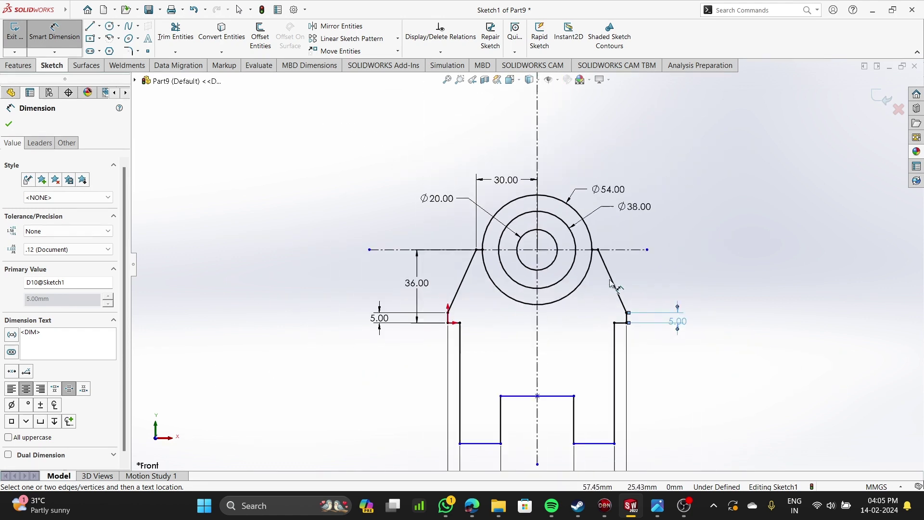
scroll(573, 248, "down", 3)
scroll(583, 284, "up", 5)
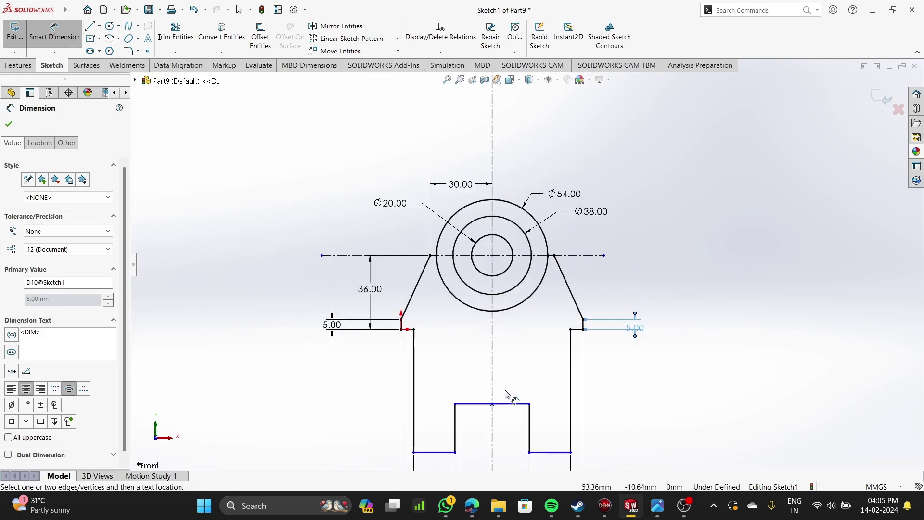
scroll(513, 374, "down", 5)
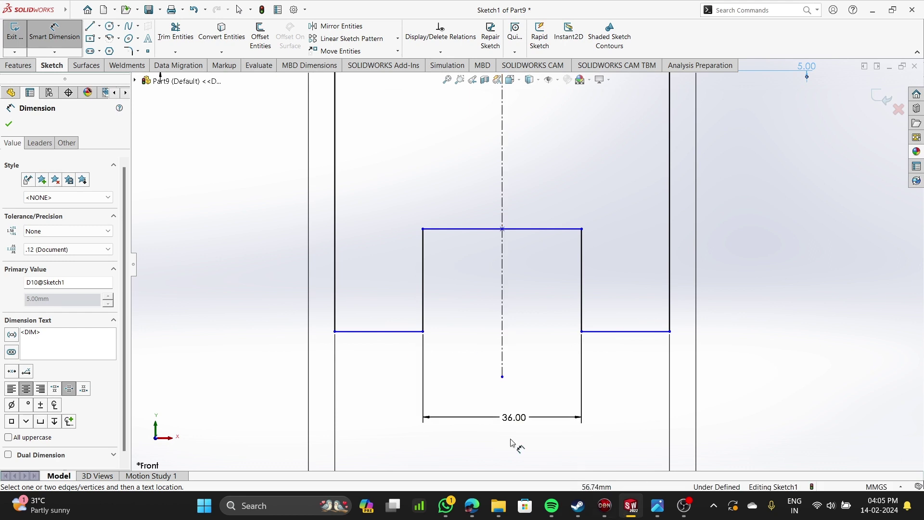
scroll(446, 347, "up", 4)
scroll(443, 332, "down", 2)
left_click(462, 289)
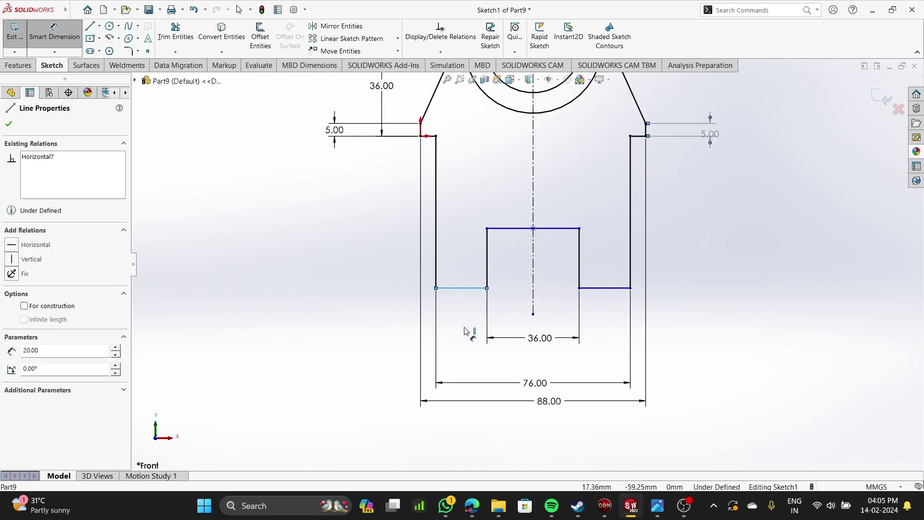
left_click(463, 336)
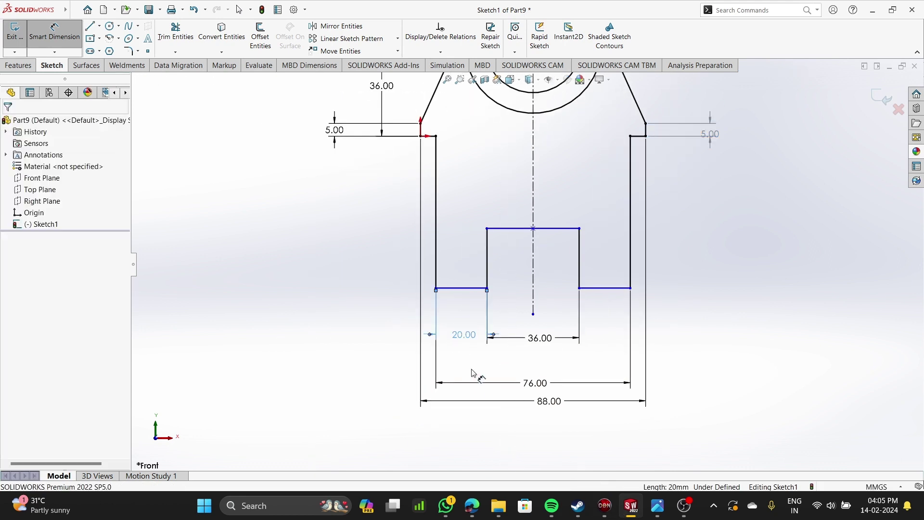
left_click(522, 231)
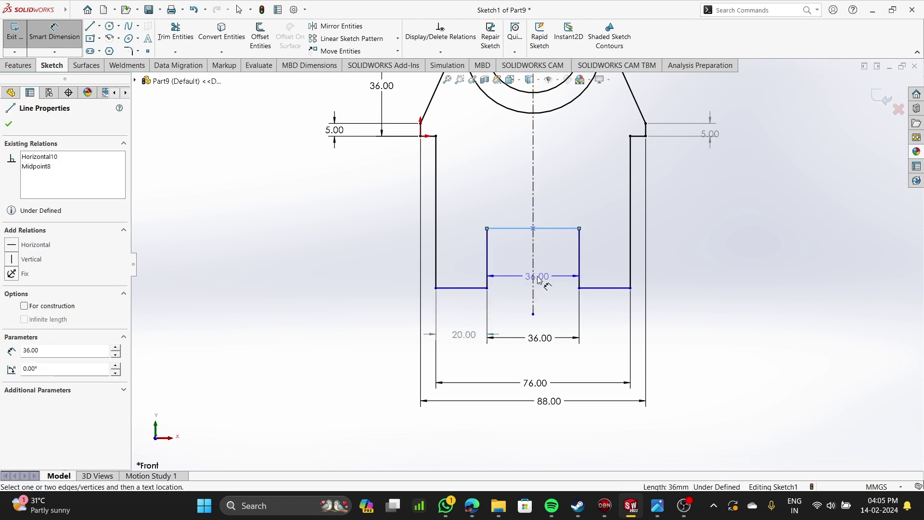
key("Escape")
- Add a driven horizontal dimension from the origin to the right leg's outer bottom corner, placed below the overall width
scroll(547, 296, "up", 3)
scroll(540, 250, "down", 4)
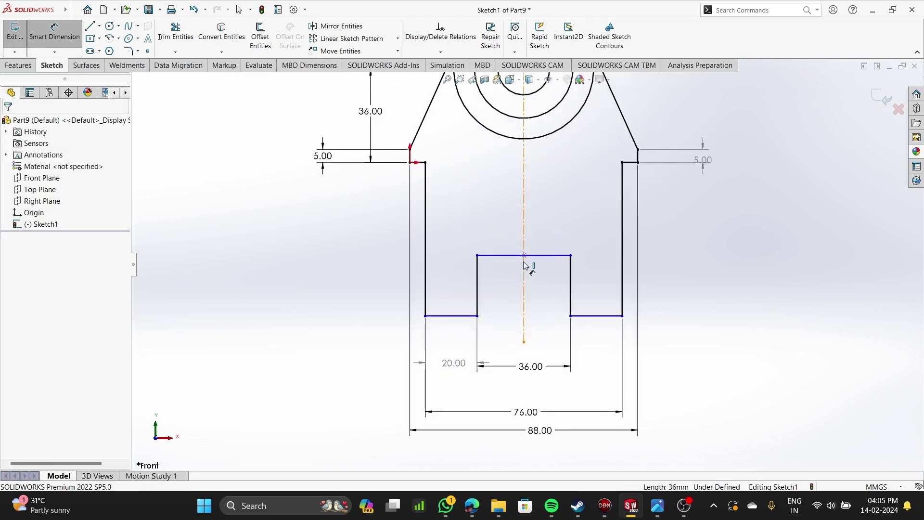
left_click(410, 162)
left_click(622, 316)
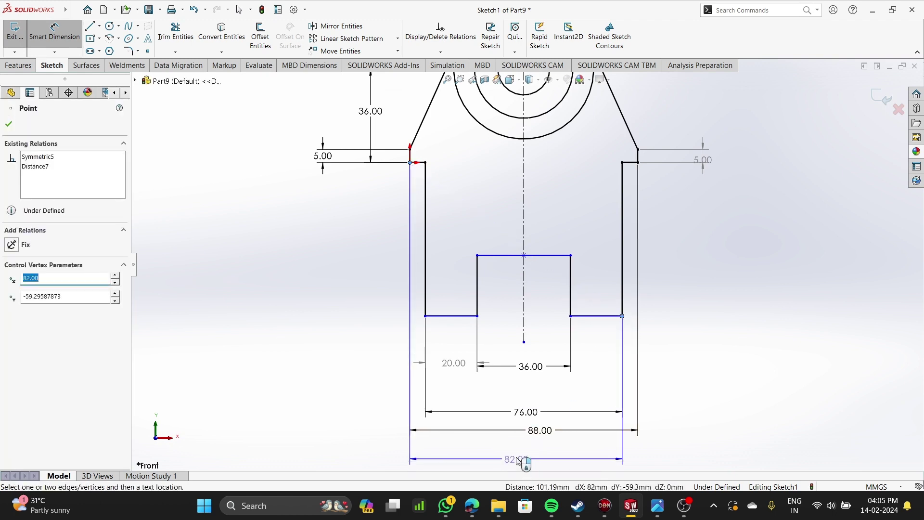
left_click(518, 461)
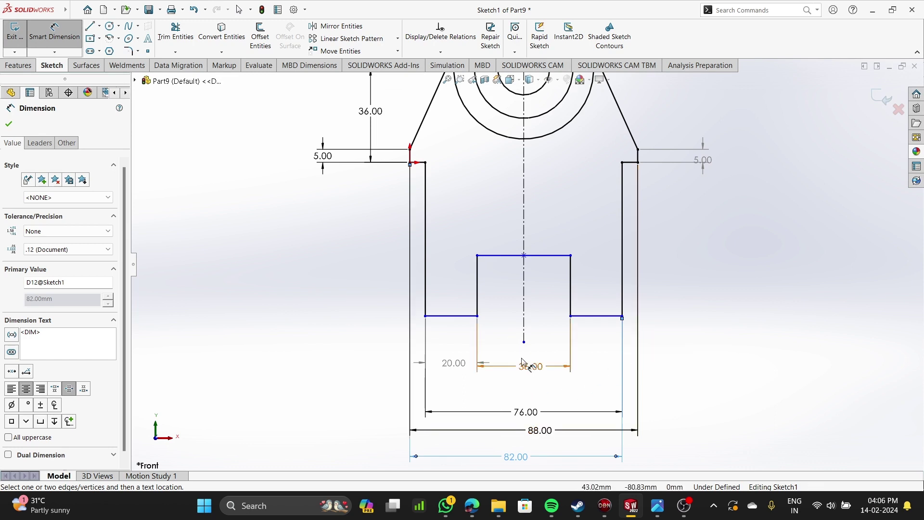
- Dimension the slot's depth from its top edge to the left leg's bottom line and set it to 20 mm
left_click(497, 256)
left_click(445, 316)
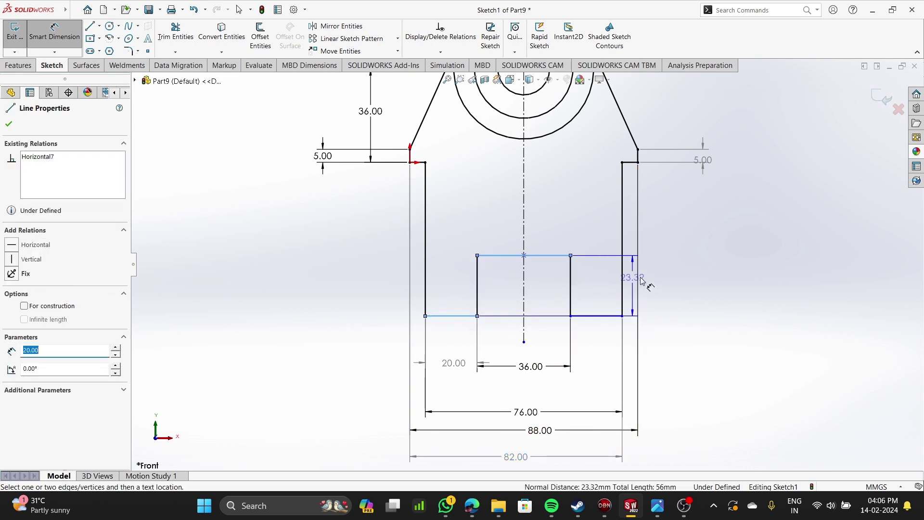
left_click(671, 285)
type("20")
key("Return")
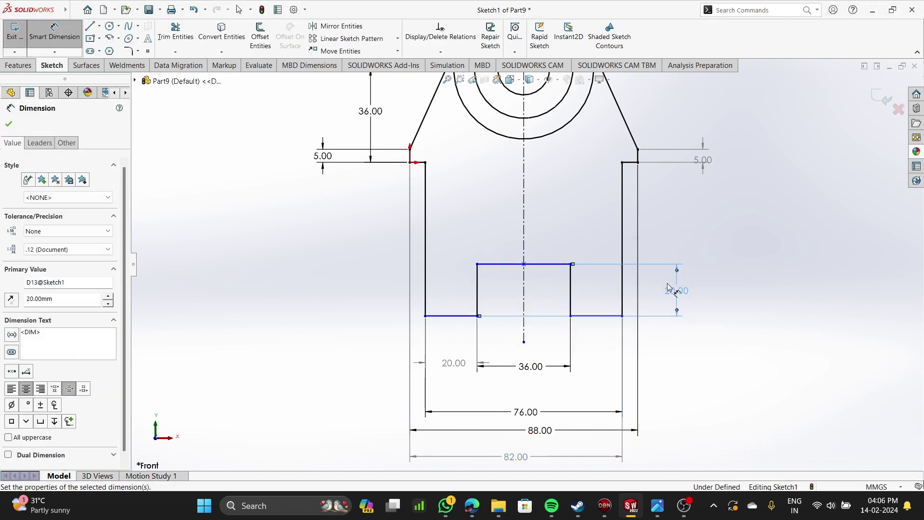
- Add a driven horizontal dimension from the left leg's outer bottom corner to the vertical centerline, placed outside the left leg
scroll(667, 283, "up", 3)
scroll(553, 284, "down", 2)
scroll(553, 286, "down", 1)
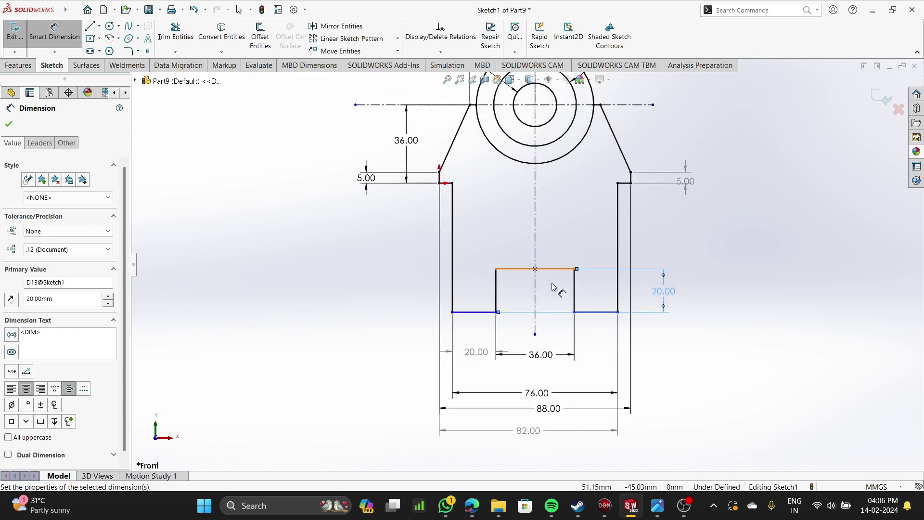
key("Escape")
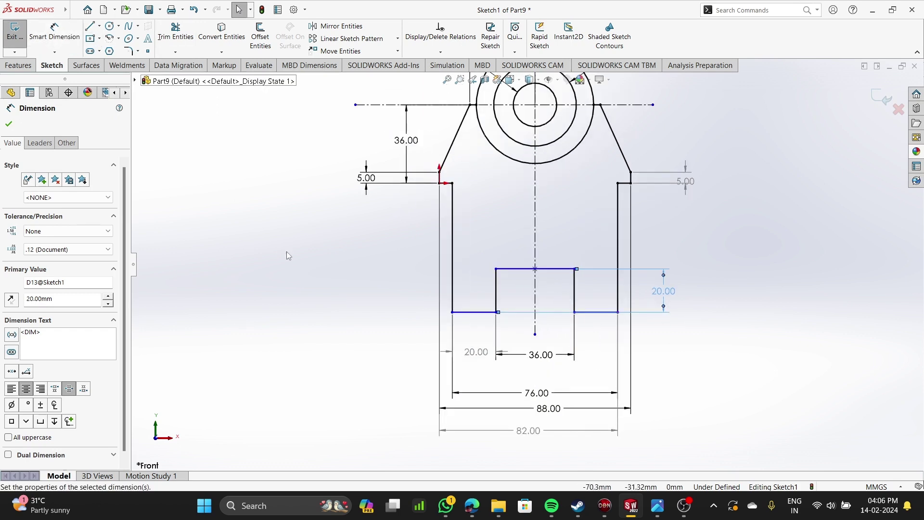
left_click(288, 256)
scroll(558, 295, "down", 1)
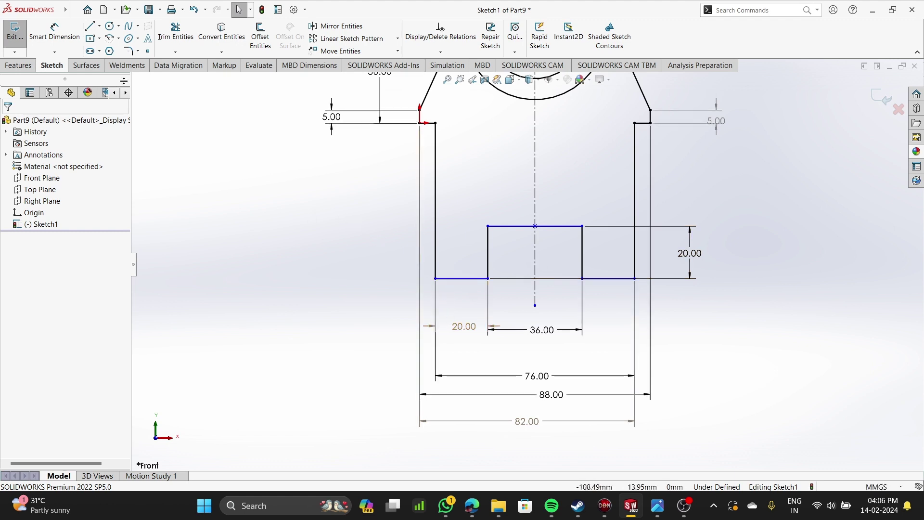
left_click(54, 35)
left_click(436, 280)
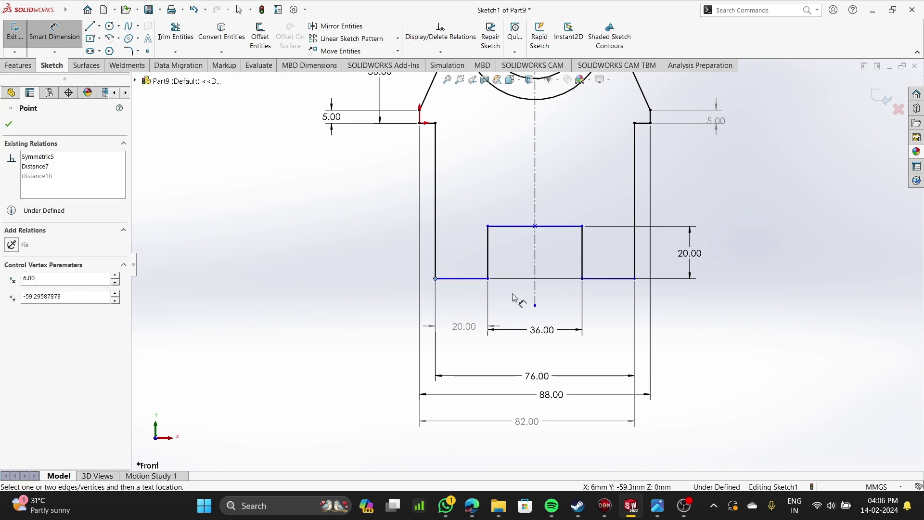
left_click(535, 301)
left_click(376, 309)
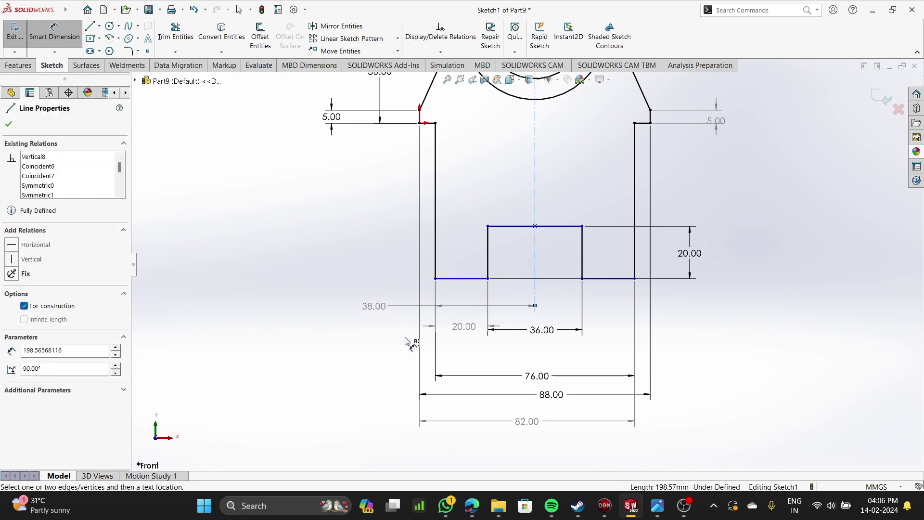
- Trim away the upper half of the 54 mm outer circle, above the horizontal centerline
scroll(675, 302, "up", 3)
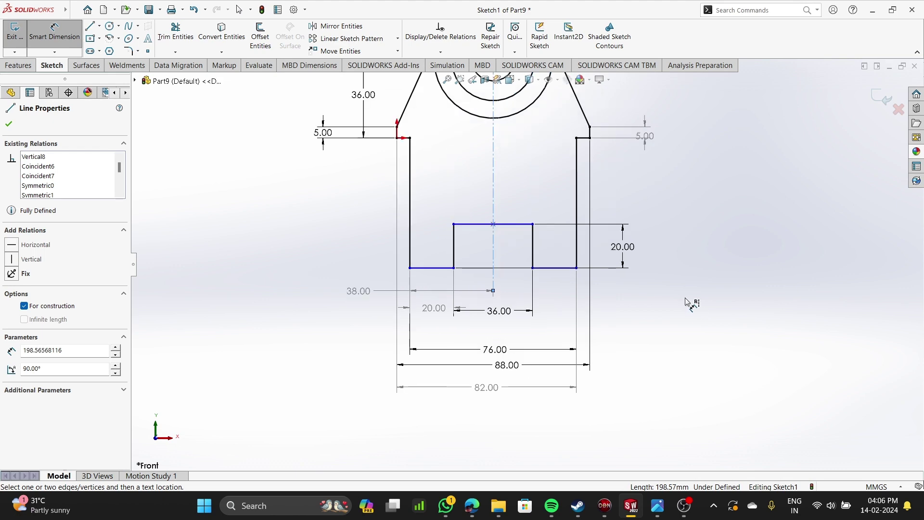
scroll(517, 223, "up", 3)
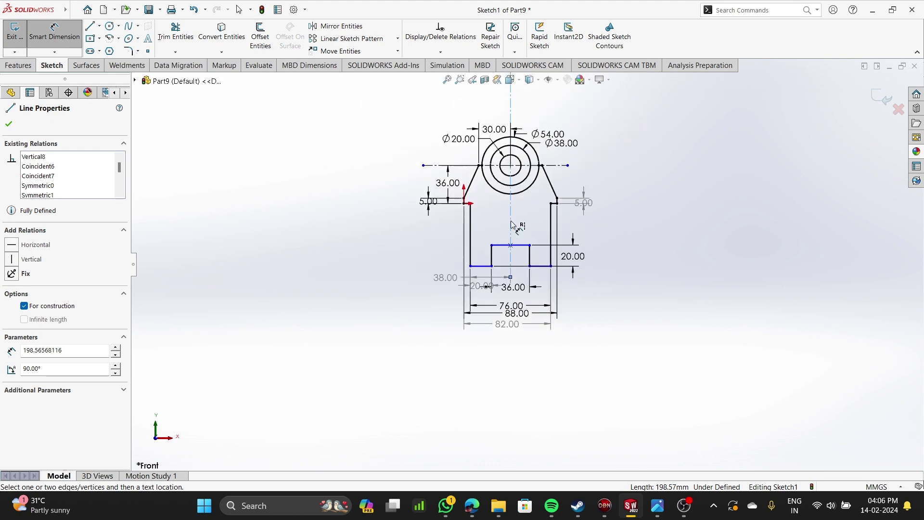
scroll(534, 190, "down", 3)
scroll(568, 200, "down", 2)
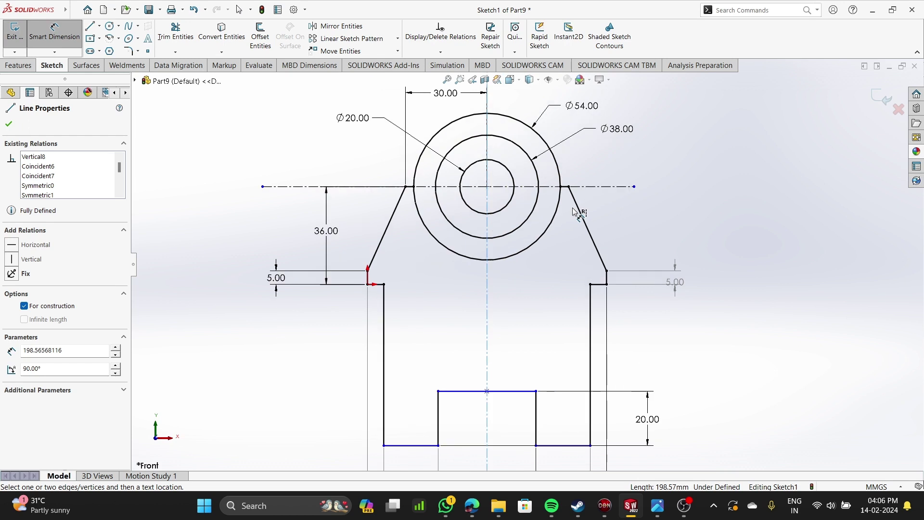
scroll(530, 144, "down", 2)
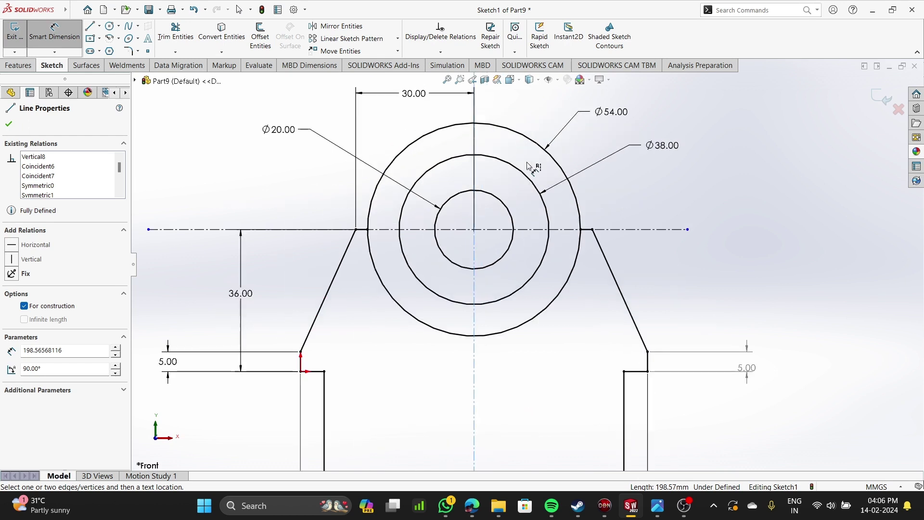
left_click(175, 34)
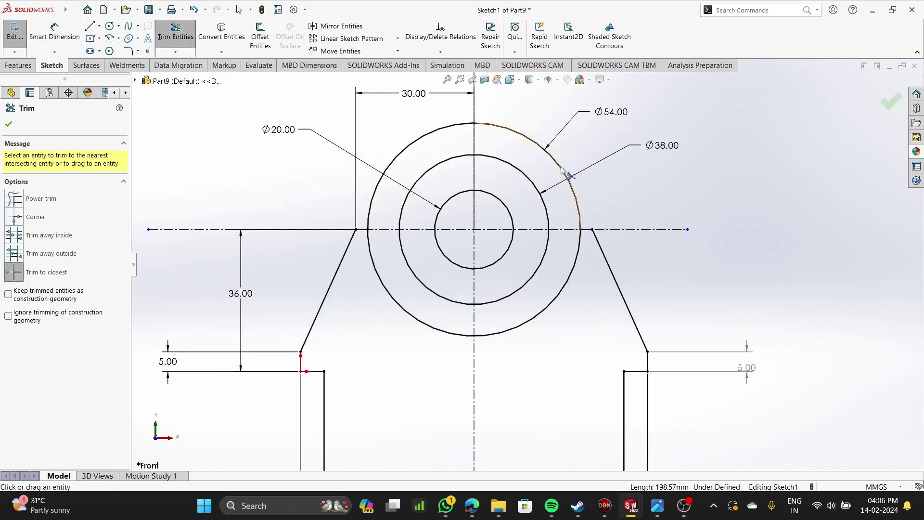
left_click(402, 163)
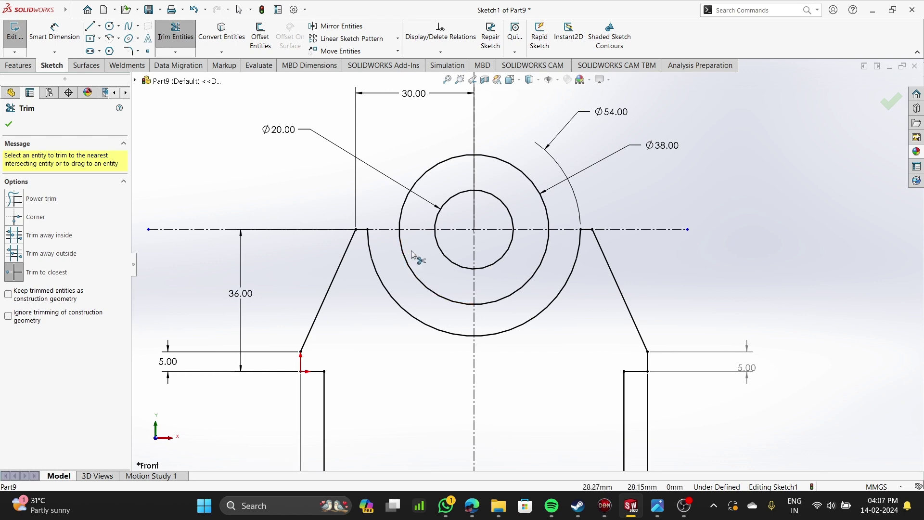
- Dimension the height from the right leg's bottom line to the right shoulder's horizontal line and set it to 64 mm
scroll(631, 341, "up", 5)
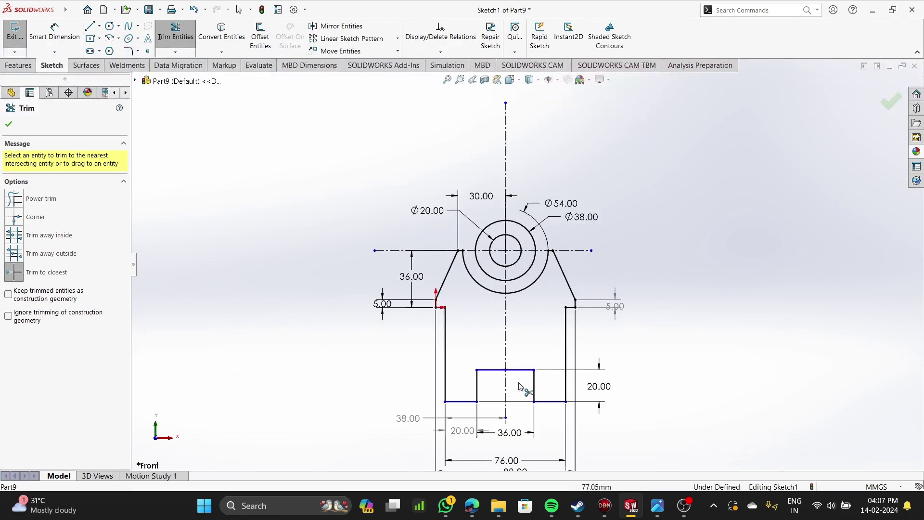
scroll(499, 404, "down", 3)
scroll(444, 367, "down", 1)
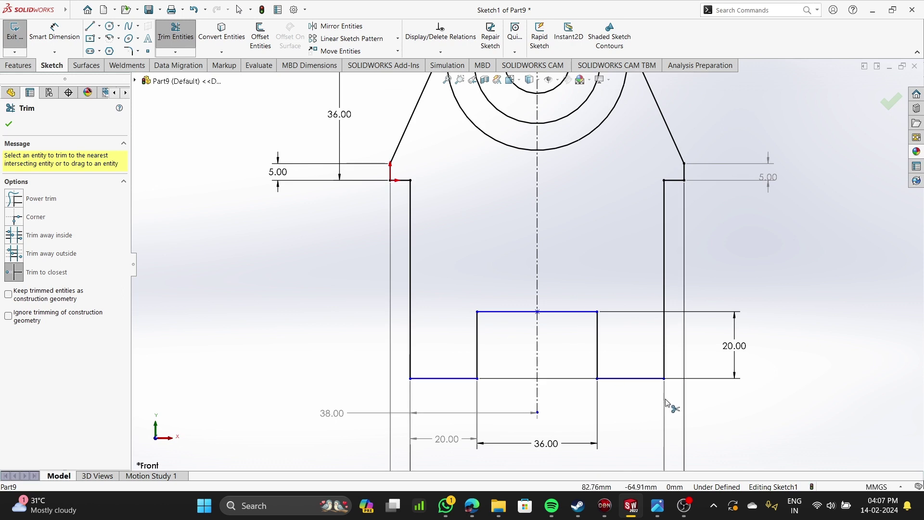
scroll(599, 373, "up", 3)
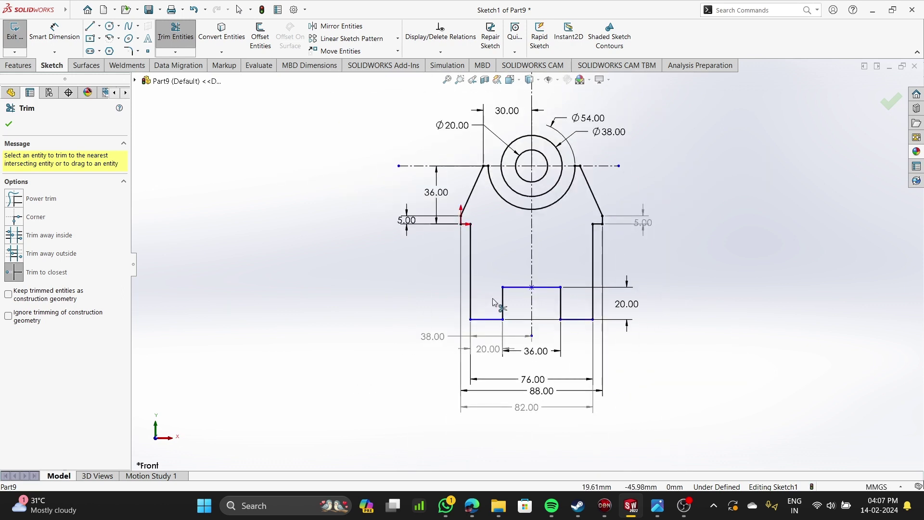
left_click(54, 32)
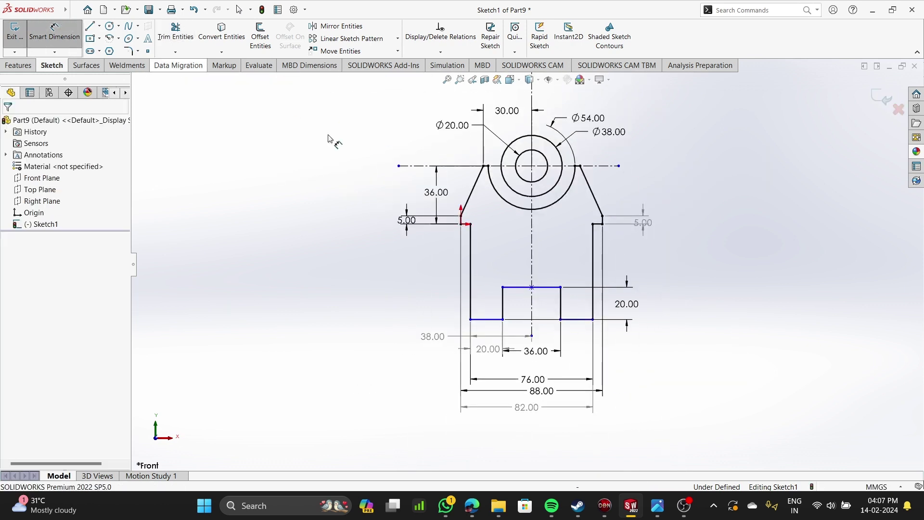
left_click(576, 320)
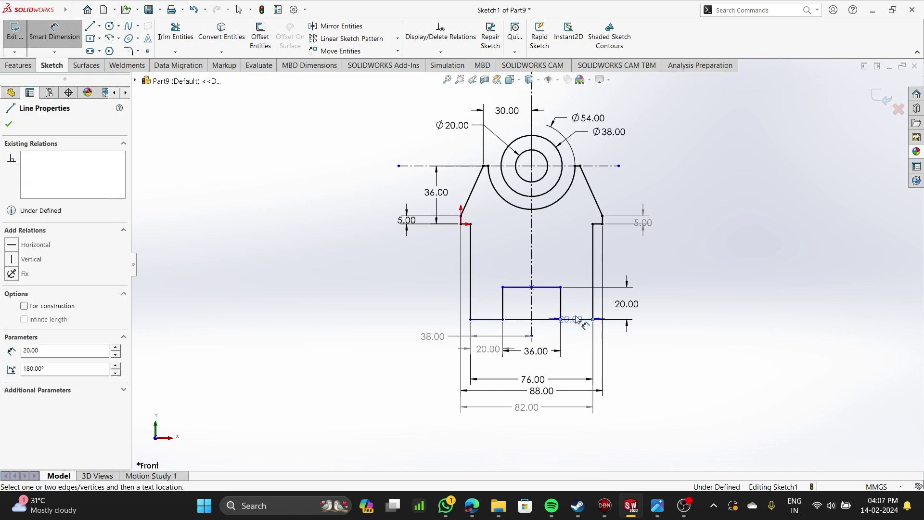
left_click(598, 224)
left_click(679, 276)
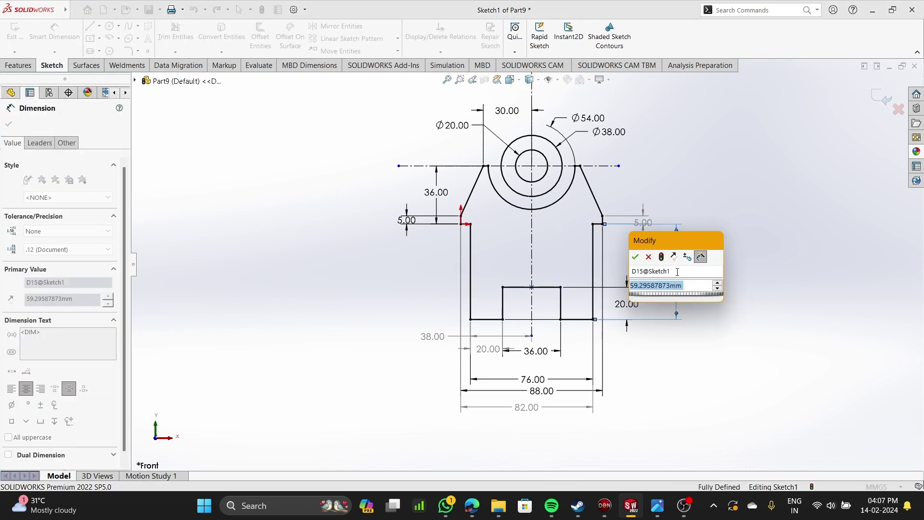
type("64")
key("Return")
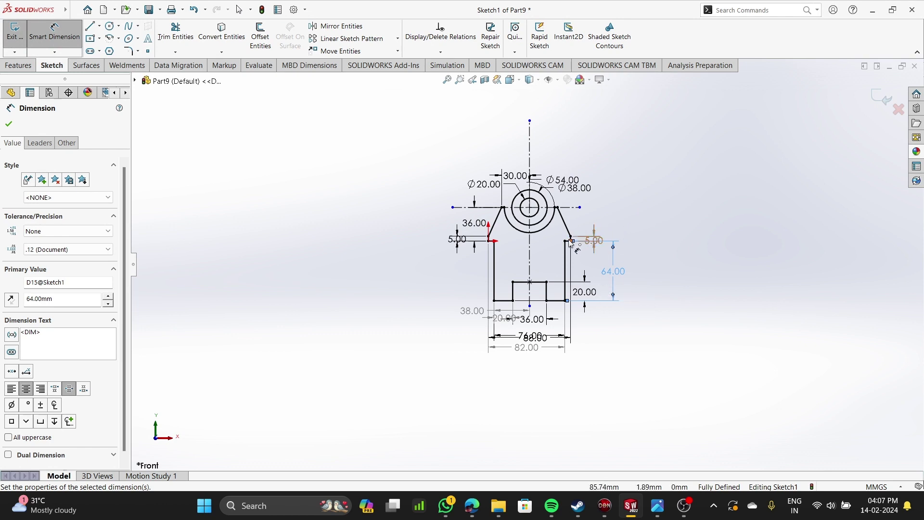
- Extrude the profile and the separate ring as a blind boss 20 mm deep
scroll(571, 243, "down", 3)
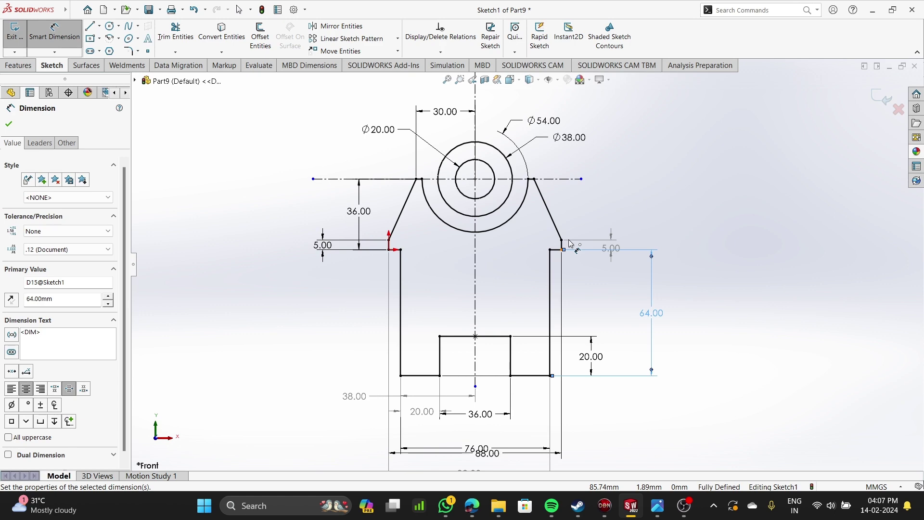
left_click(18, 66)
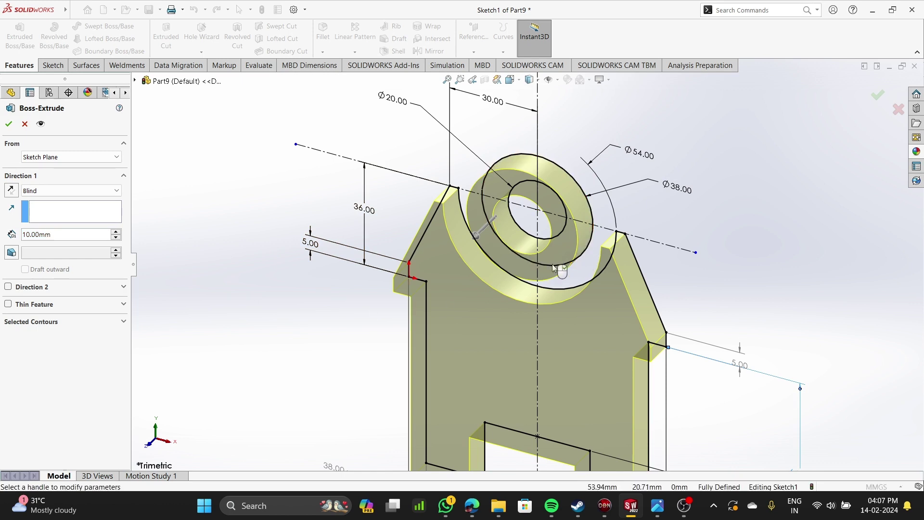
scroll(538, 291, "up", 4)
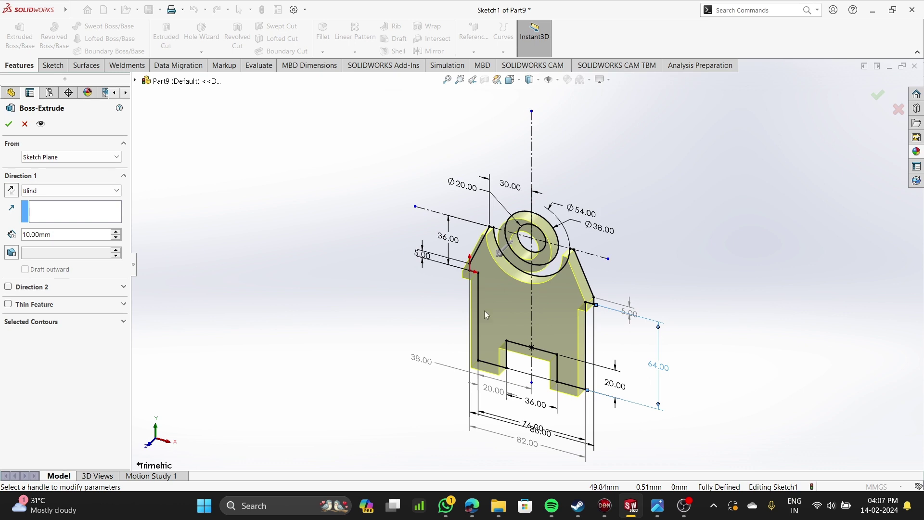
double_click(57, 236)
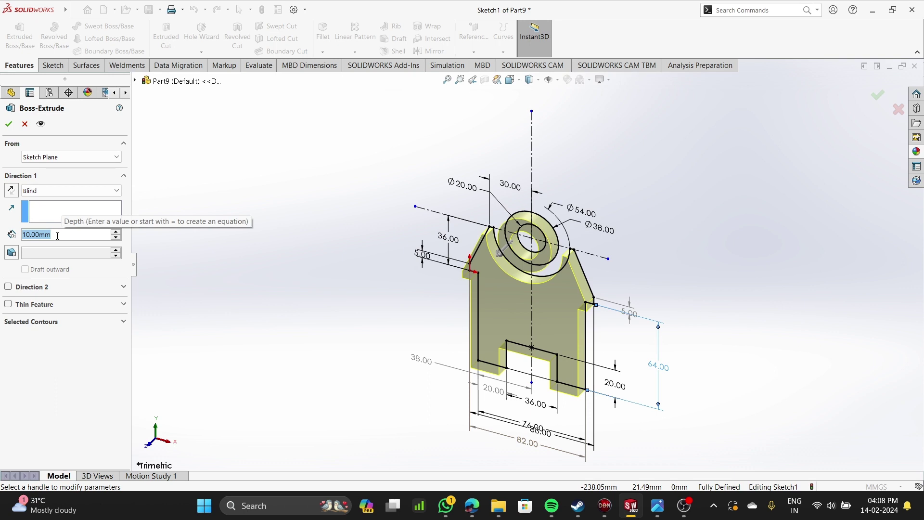
type("20")
key("Return")
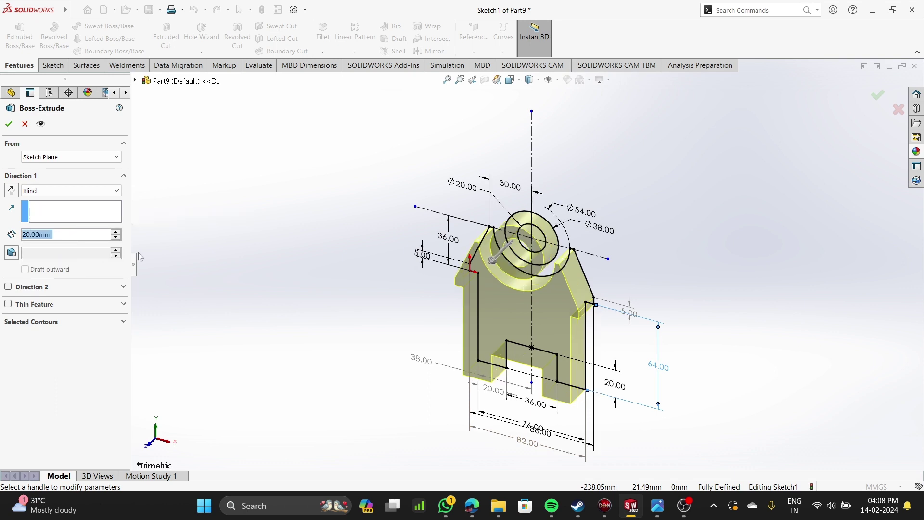
scroll(558, 262, "down", 4)
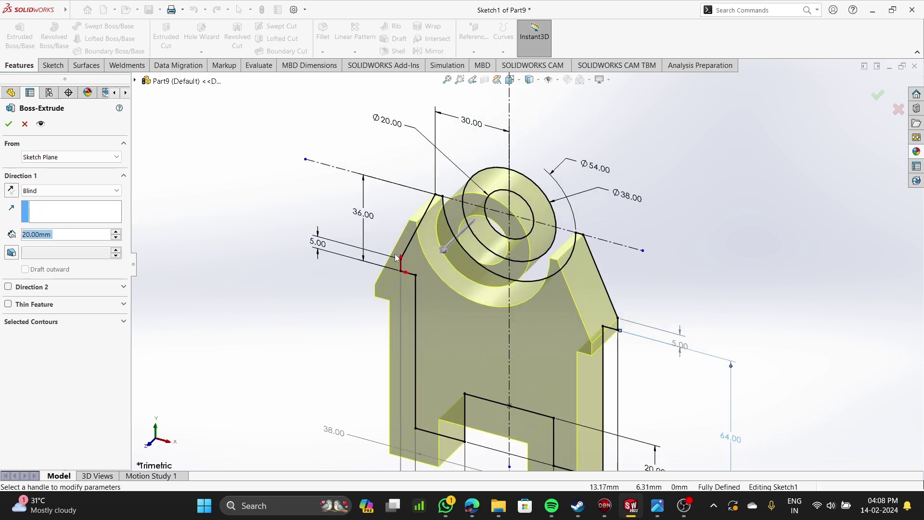
left_click(9, 125)
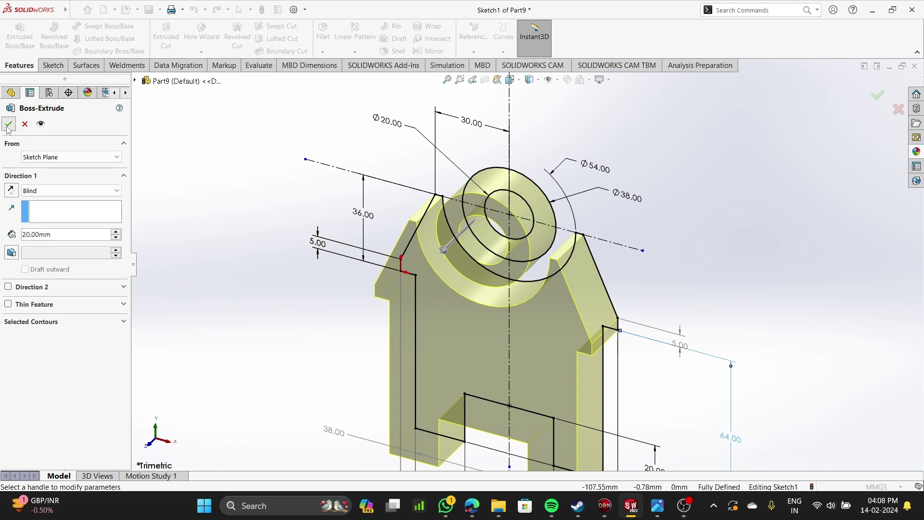
key("f")
left_click(341, 317)
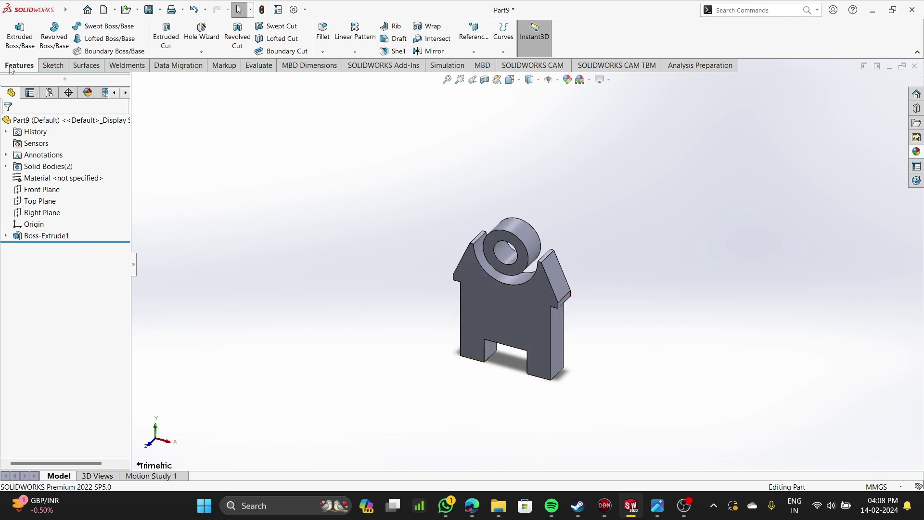
- Start another boss extrusion from the existing Sketch1 and end it Up To Surface at the plate's front face
left_click(20, 36)
left_click(136, 81)
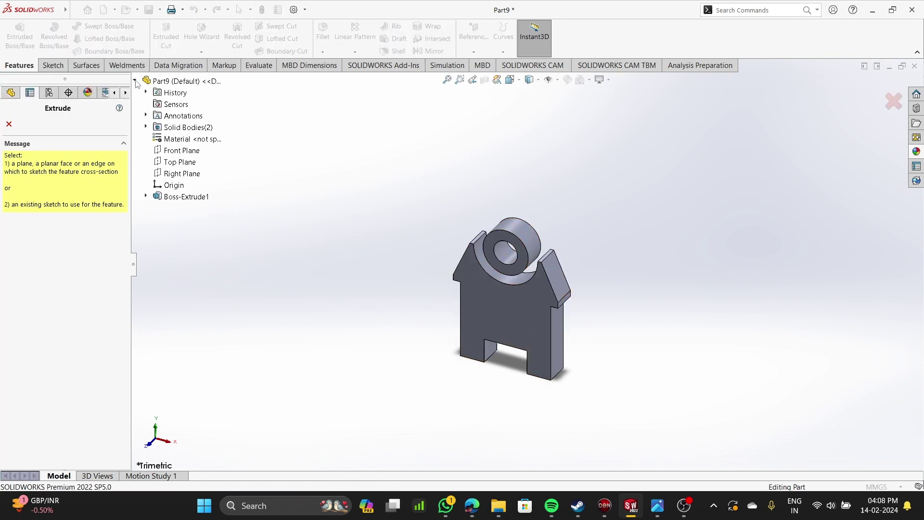
left_click(146, 196)
left_click(186, 208)
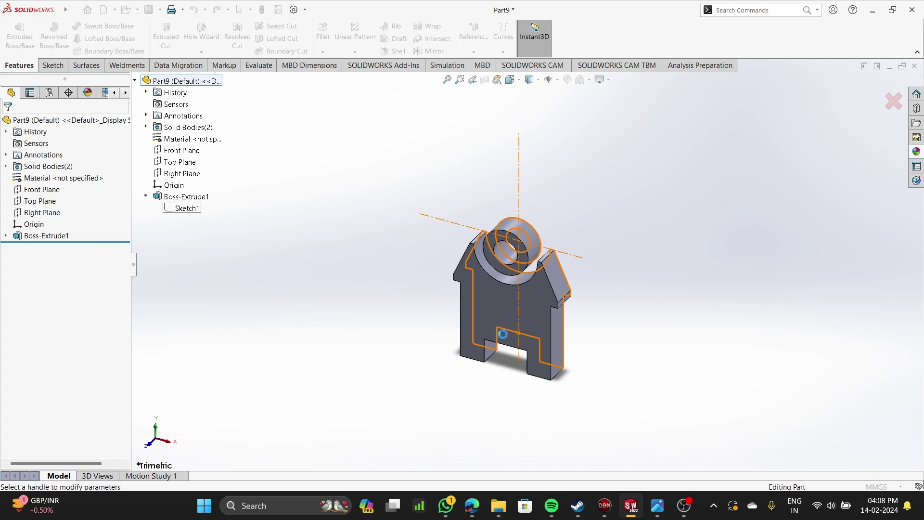
scroll(532, 284, "down", 5)
scroll(536, 265, "up", 3)
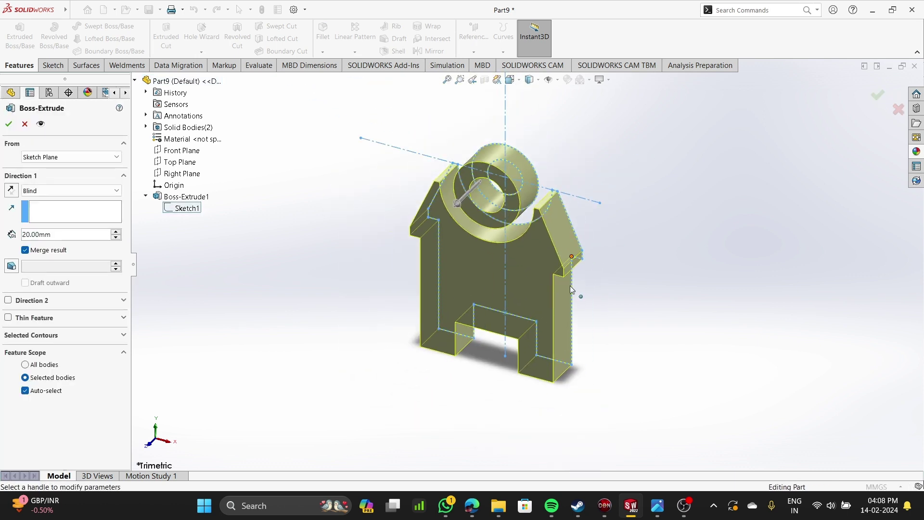
left_click(546, 291)
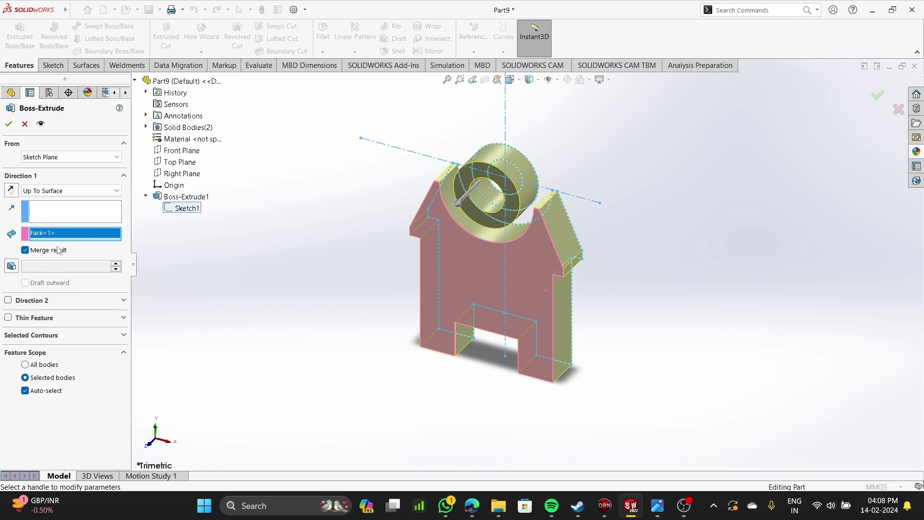
mouse_move(682, 332)
middle_mouse_down()
mouse_move(663, 322)
mouse_move(678, 321)
middle_mouse_up()
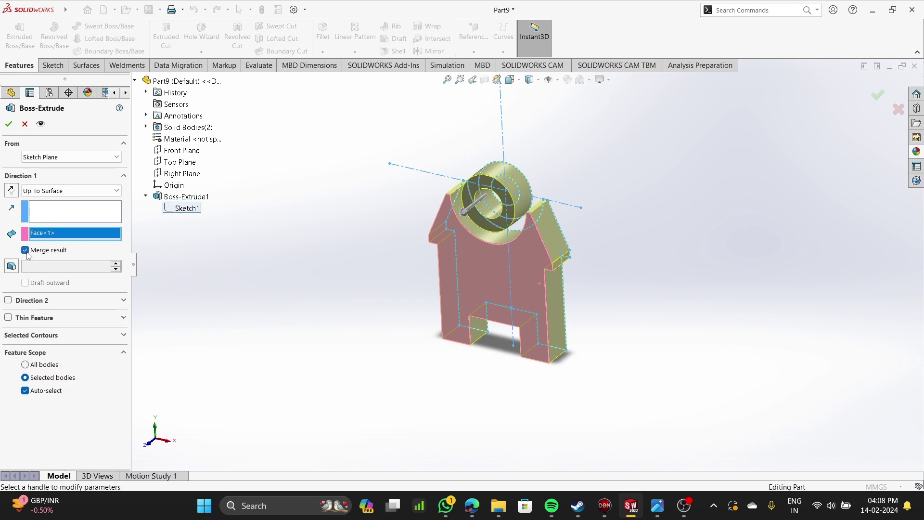
- Try the plate's front face as the extrusion's direction reference, and clear that selection
left_click(73, 194)
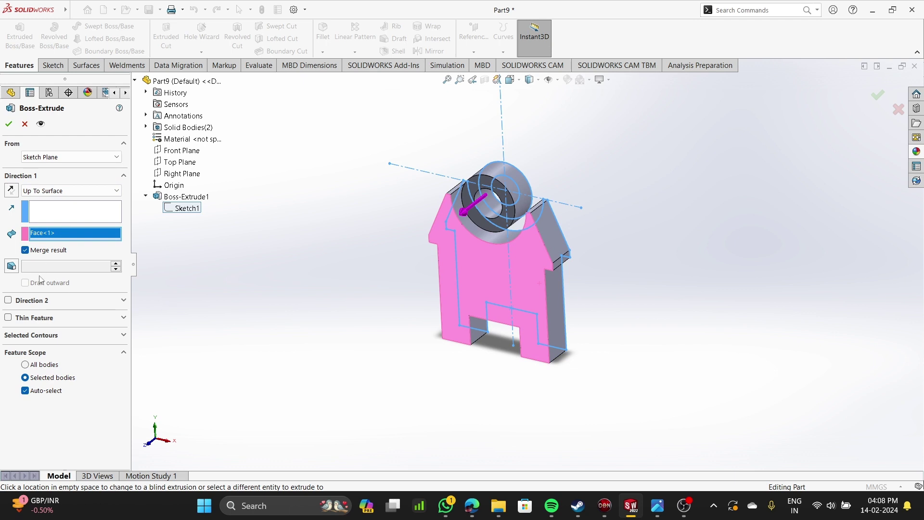
left_click(56, 207)
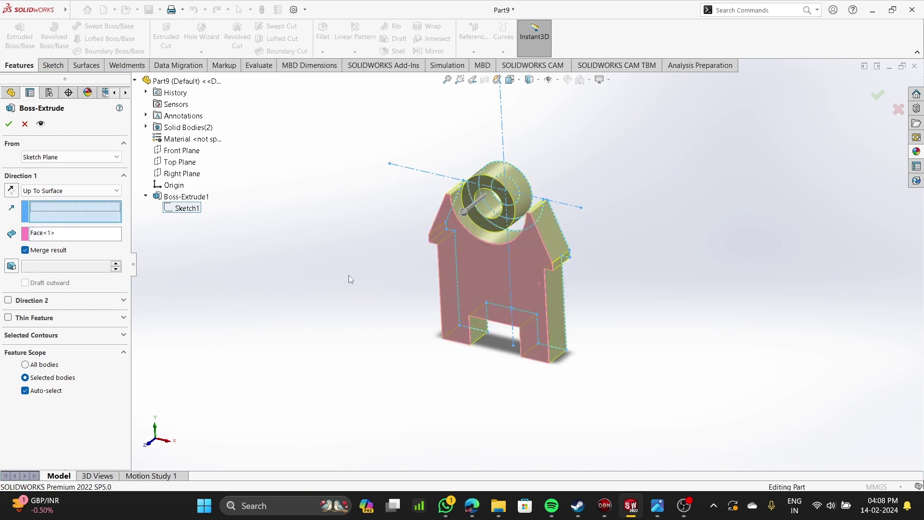
left_click(495, 295)
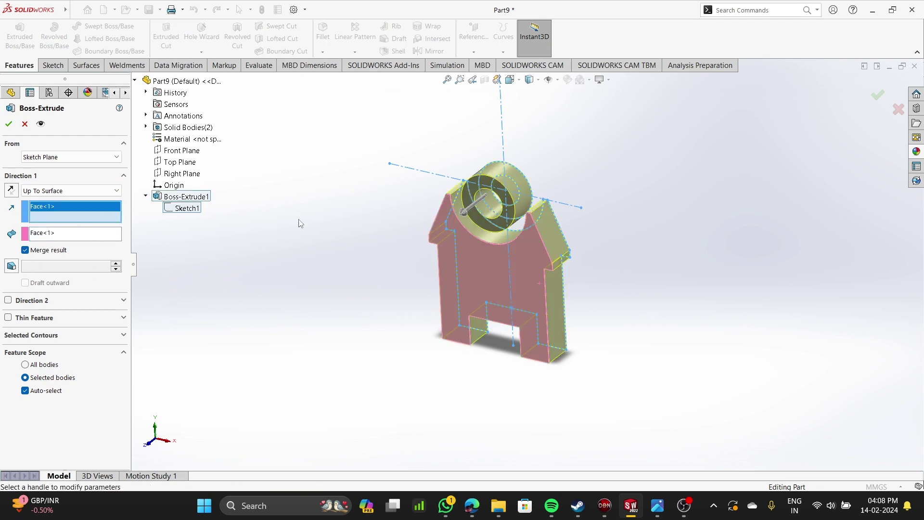
right_click(96, 209)
left_click(116, 211)
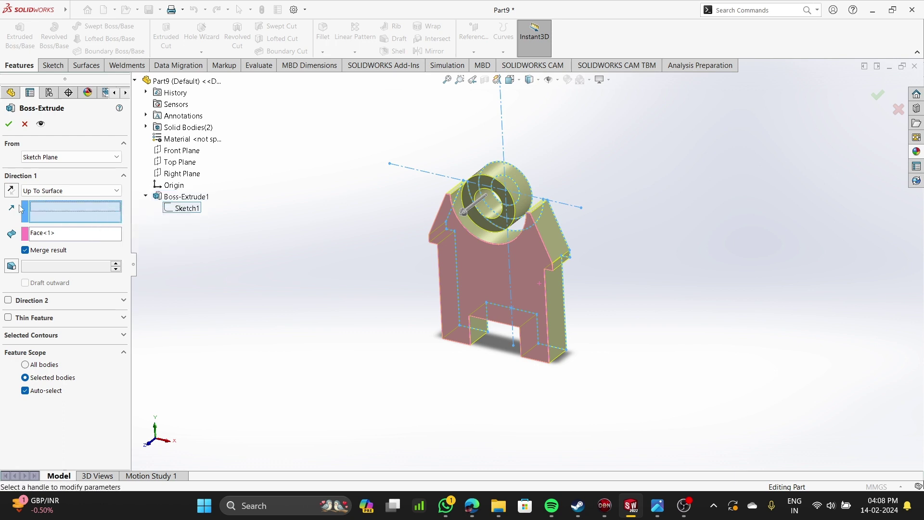
- Accept the Up To Surface boss extrusion and start a sketch for a new boss on the plate's front face
left_click(9, 124)
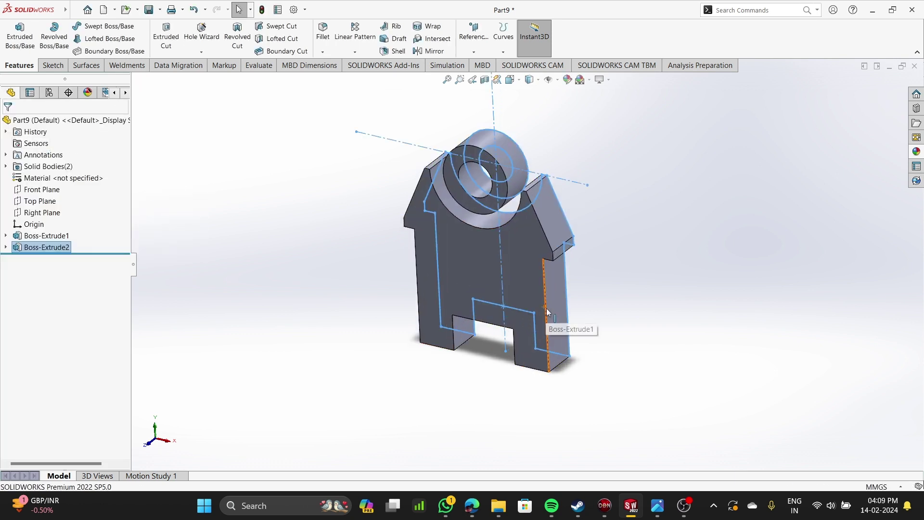
scroll(547, 308, "down", 3)
left_click(457, 252)
left_click(20, 37)
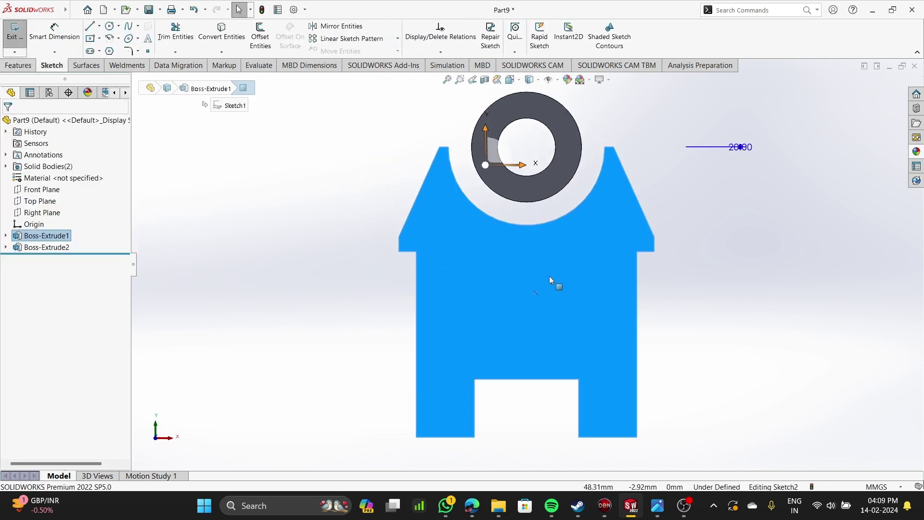
left_click(193, 193)
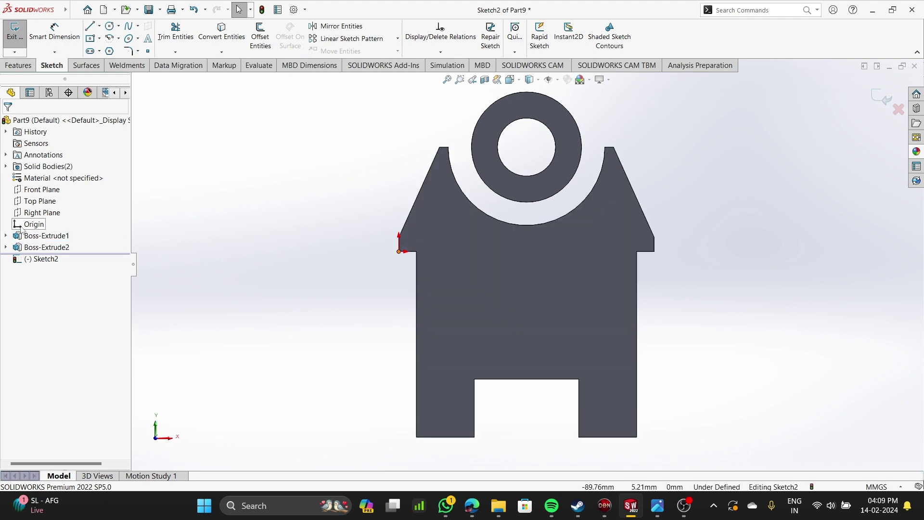
- Highlight Sketch1 under Boss-Extrude2 to examine its outline against the plate's front face
double_click(5, 248)
left_click(4, 248)
left_click(37, 260)
scroll(619, 195, "up", 2)
scroll(612, 193, "down", 2)
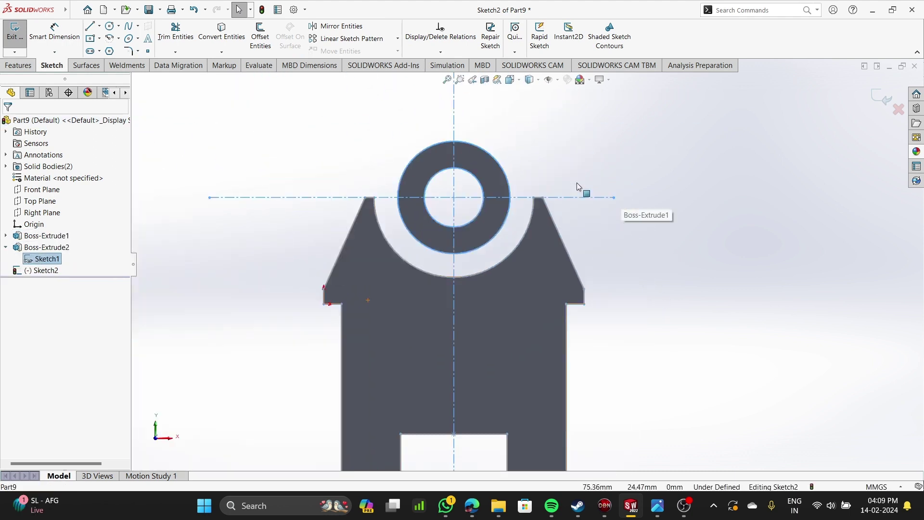
scroll(535, 216, "up", 1)
scroll(514, 219, "down", 2)
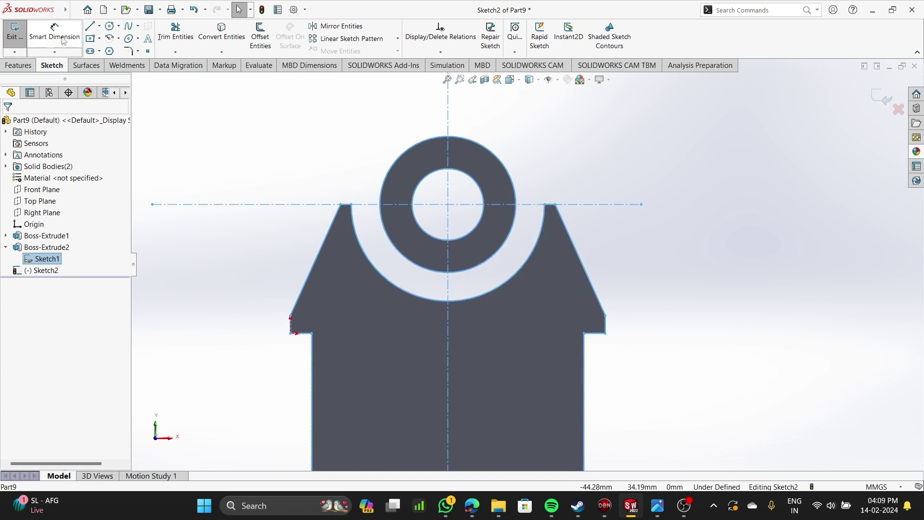
- Trace the left leg's bottom edge and outer vertical edge with lines, ending at the underside of the left shoulder
left_click(90, 27)
scroll(360, 270, "up", 6)
scroll(318, 361, "down", 4)
scroll(333, 371, "down", 1)
left_click(348, 366)
left_click(287, 365)
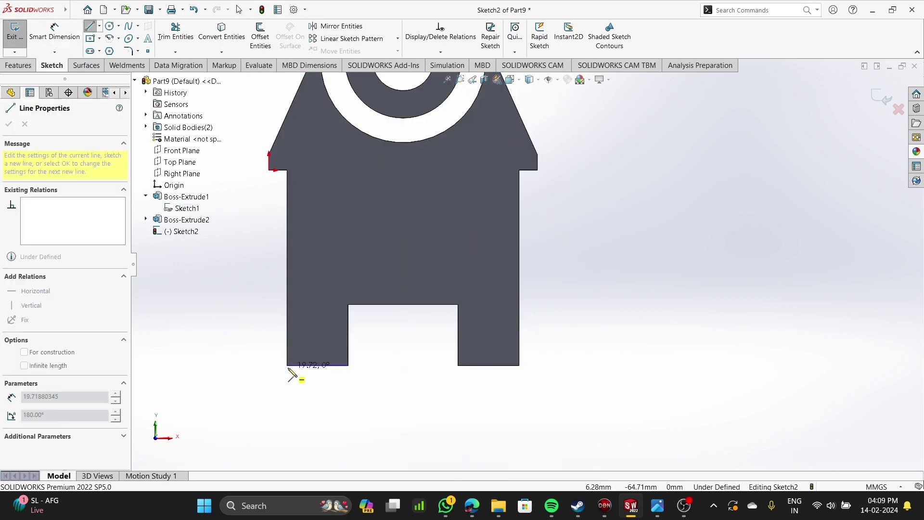
left_click(287, 170)
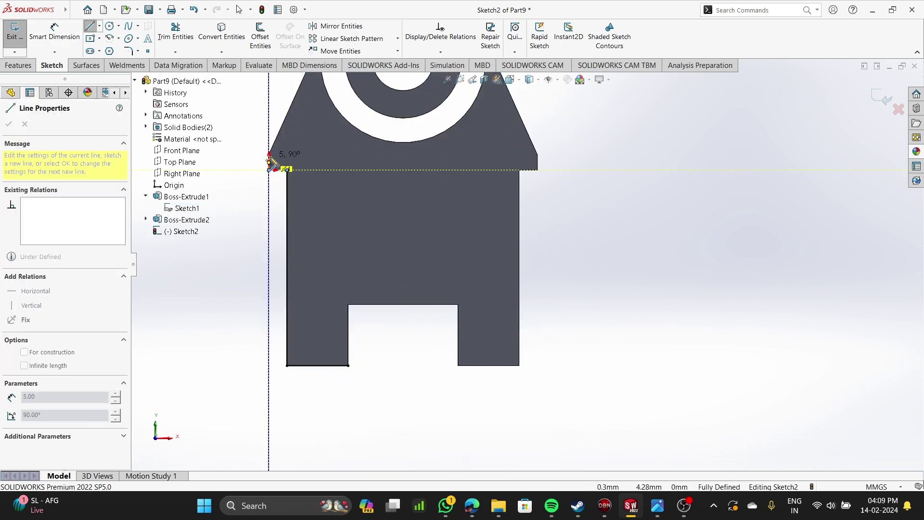
- Continue the line chain around the left shoulder, up the sloped edge and across the short edge at the left tip
scroll(269, 154, "down", 2)
scroll(300, 167, "down", 2)
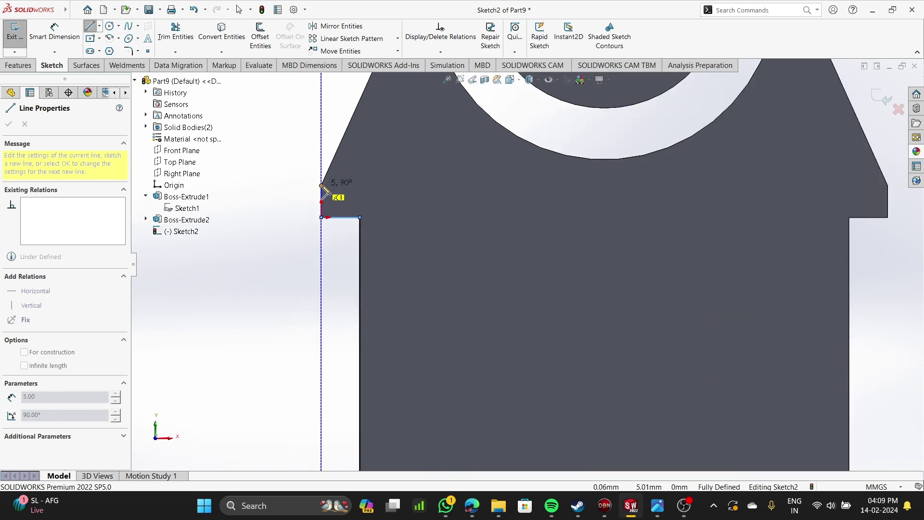
left_click(323, 186)
scroll(351, 172, "up", 5)
scroll(485, 174, "down", 4)
scroll(487, 175, "down", 2)
left_click(532, 227)
scroll(586, 267, "up", 4)
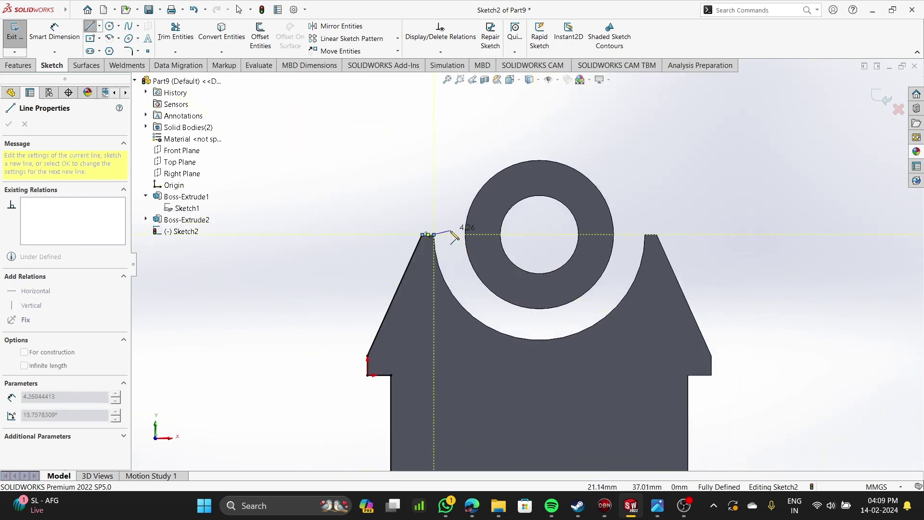
scroll(454, 236, "down", 3)
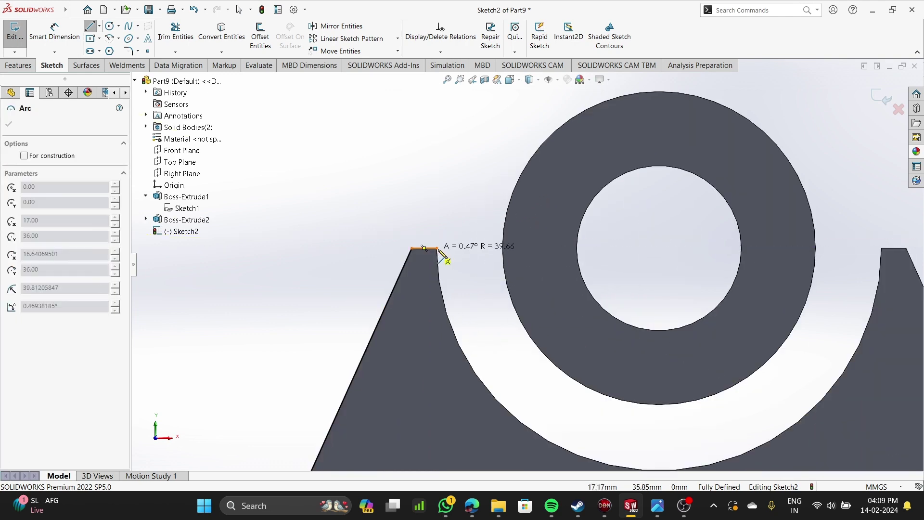
key("Escape")
- Draw a 180° centerpoint arc of radius 27 mm about the ring's center, following the plate's concave cutout between the two tips
left_click(109, 37)
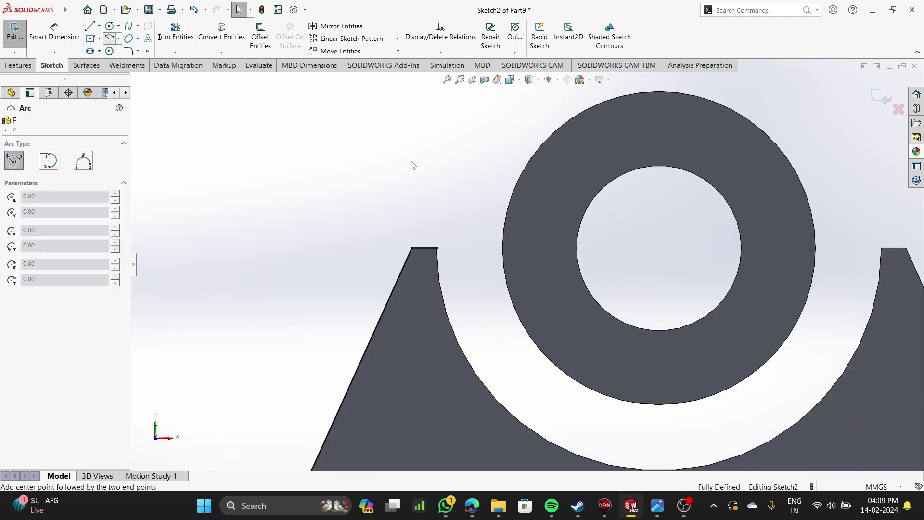
left_click(659, 248)
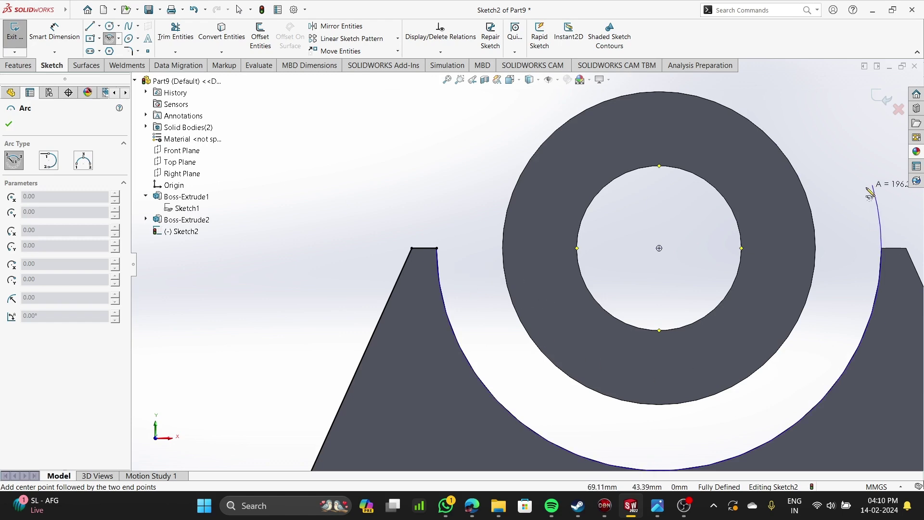
left_click(884, 248)
scroll(884, 250, "up", 6)
scroll(782, 277, "down", 5)
- Trace the right tip's short edge, the right slope and the right shoulder with lines, ending at the leg's outer edge
left_click(90, 26)
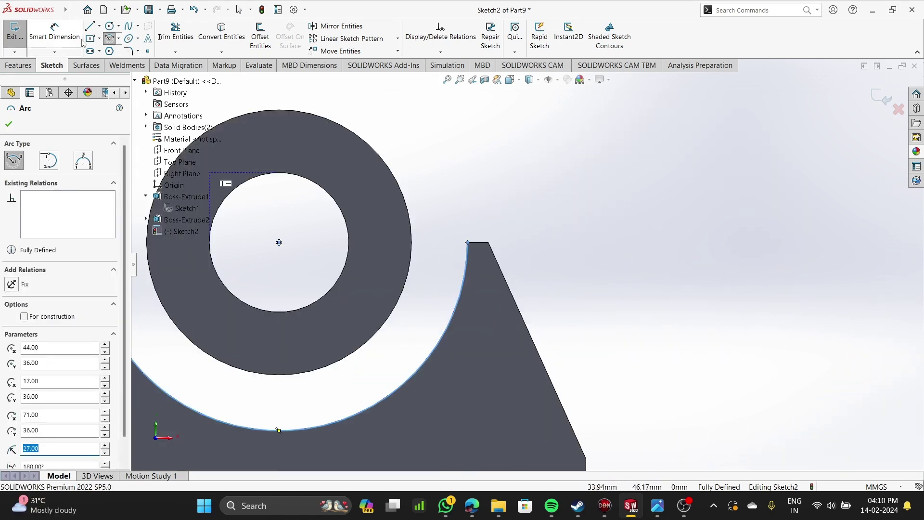
scroll(470, 217, "down", 4)
left_click(490, 270)
scroll(547, 361, "up", 4)
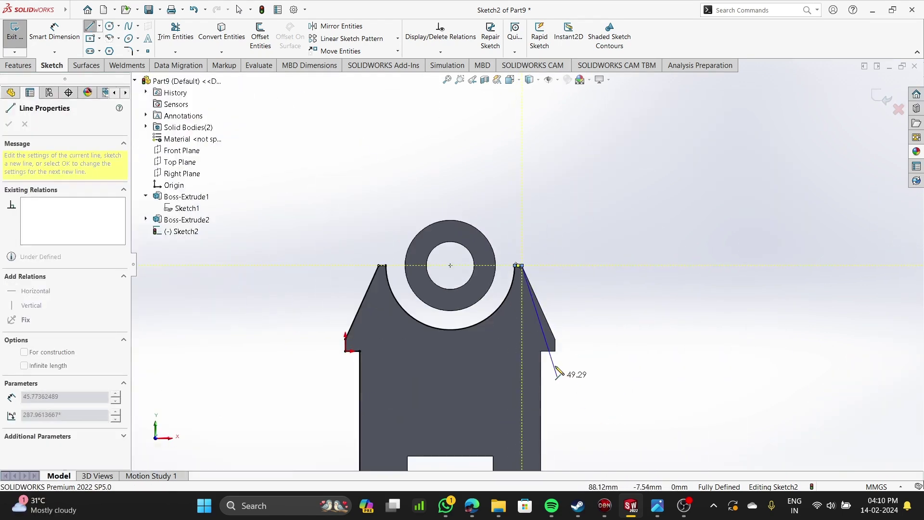
scroll(521, 206, "down", 4)
left_click(518, 205)
left_click(518, 260)
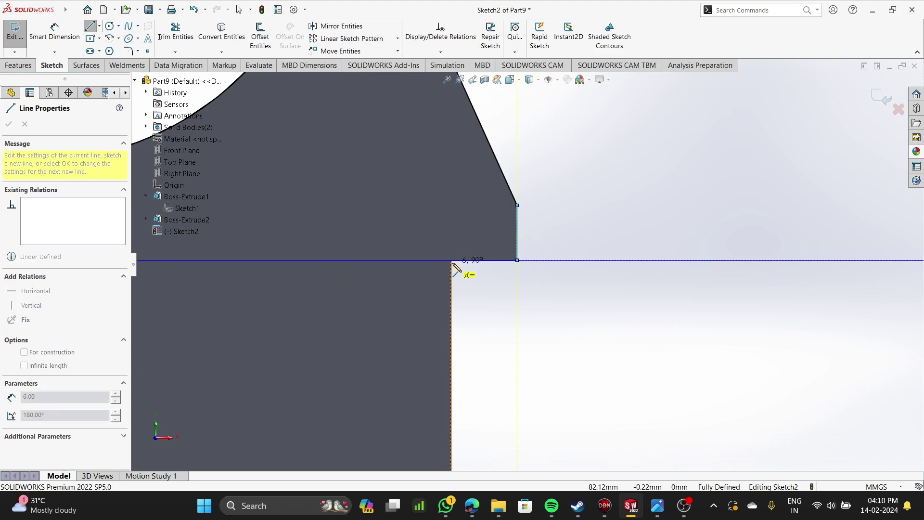
left_click(451, 260)
- Trace the right leg's outer, bottom and inner edges with lines, ending at the upper corner of the rectangular notch
scroll(477, 356, "up", 5)
scroll(523, 430, "down", 5)
left_click(498, 254)
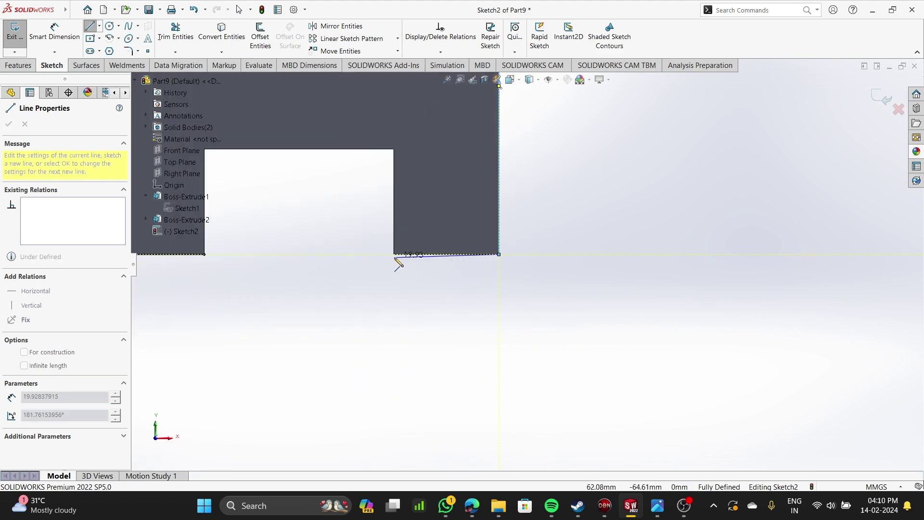
left_click(394, 254)
left_click(394, 150)
scroll(393, 154, "up", 5)
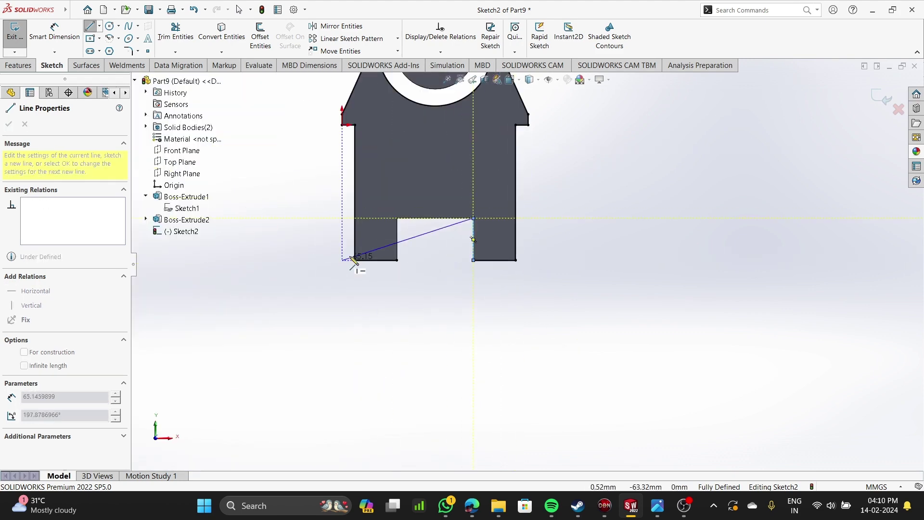
- Trace the notch's upper edge, then the left leg's 20 mm inner edge and 20 mm bottom edge
scroll(509, 138, "down", 5)
left_click(510, 138)
left_click(510, 374)
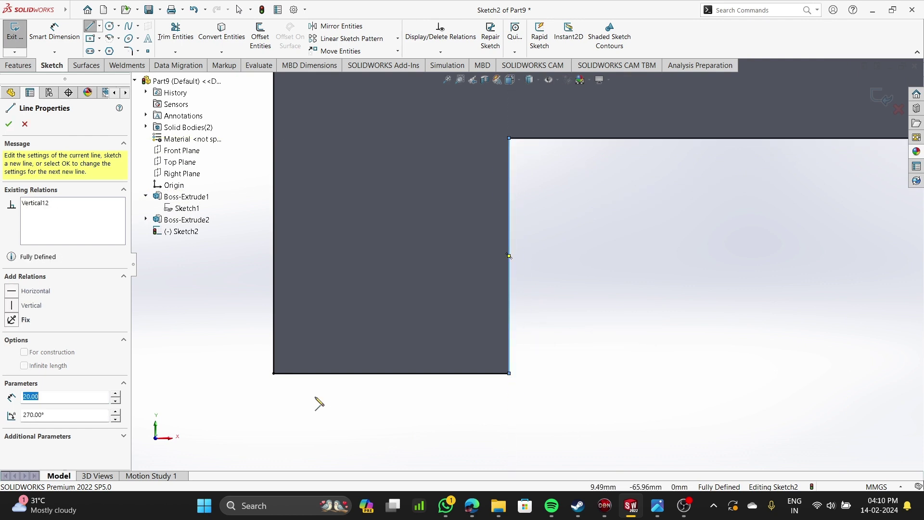
left_click(274, 373)
scroll(277, 375, "up", 6)
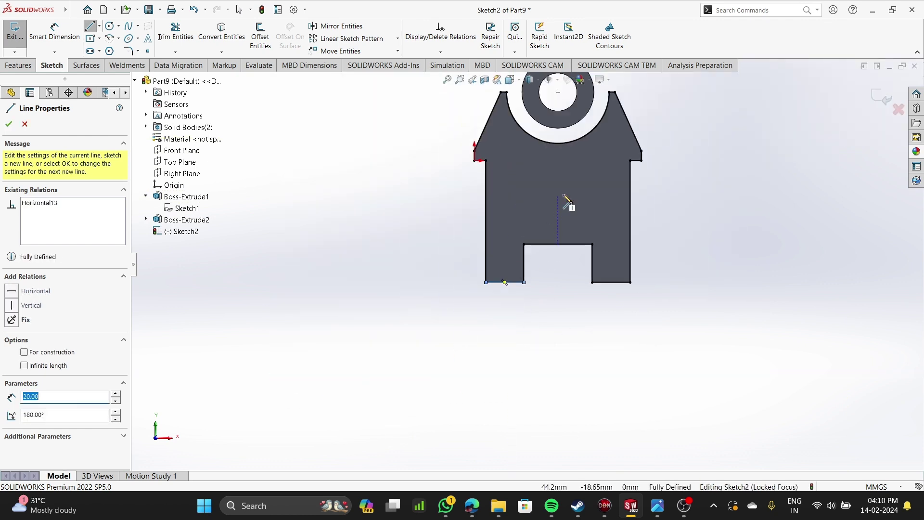
- Try the traced region as the selected contour of an Up To Surface boss extrusion, and clear that selection
left_click(18, 65)
left_click(19, 37)
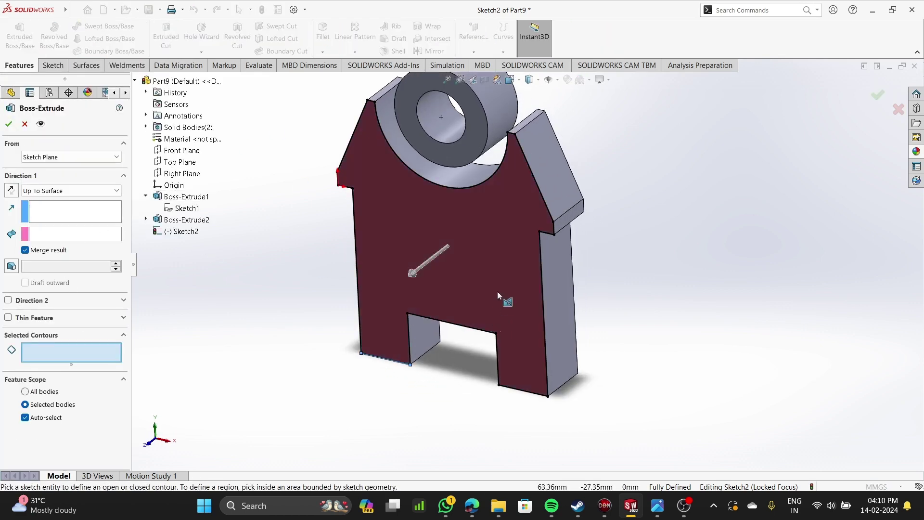
left_click(499, 295)
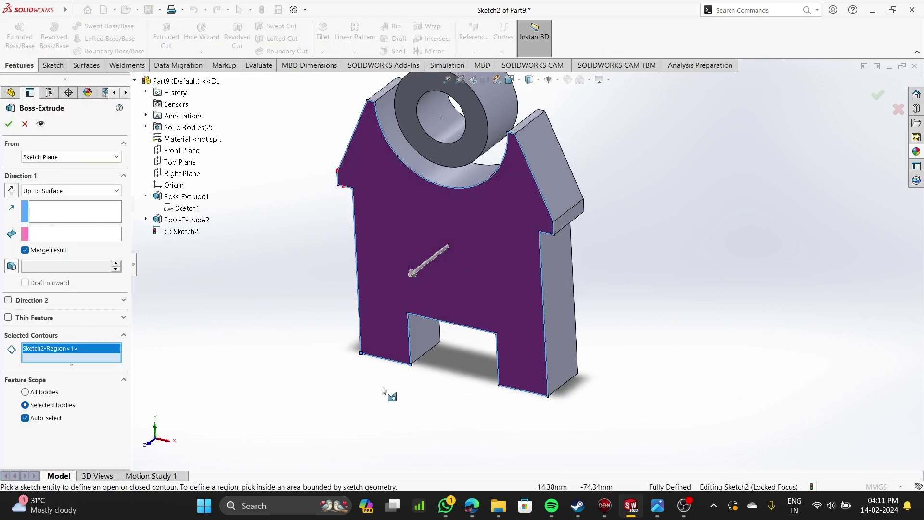
middle_click_drag(382, 387, 388, 352)
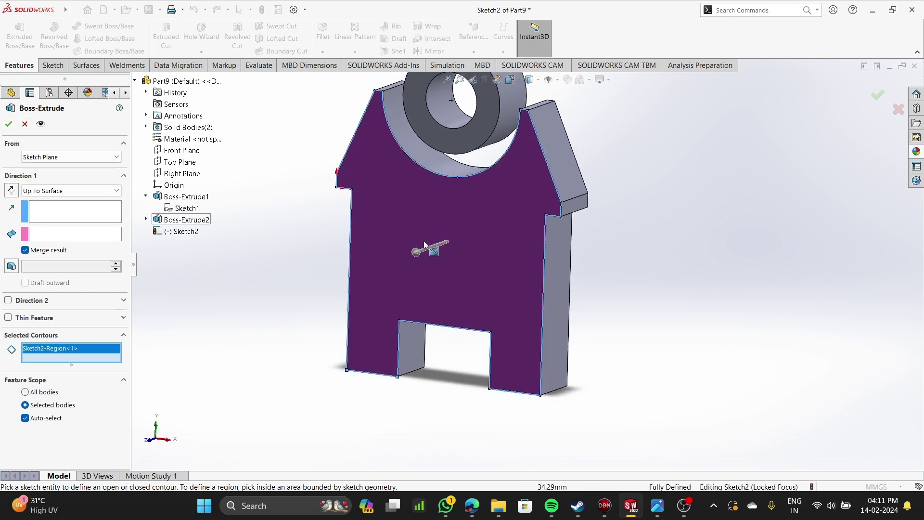
left_click(352, 219)
right_click(63, 356)
left_click(89, 377)
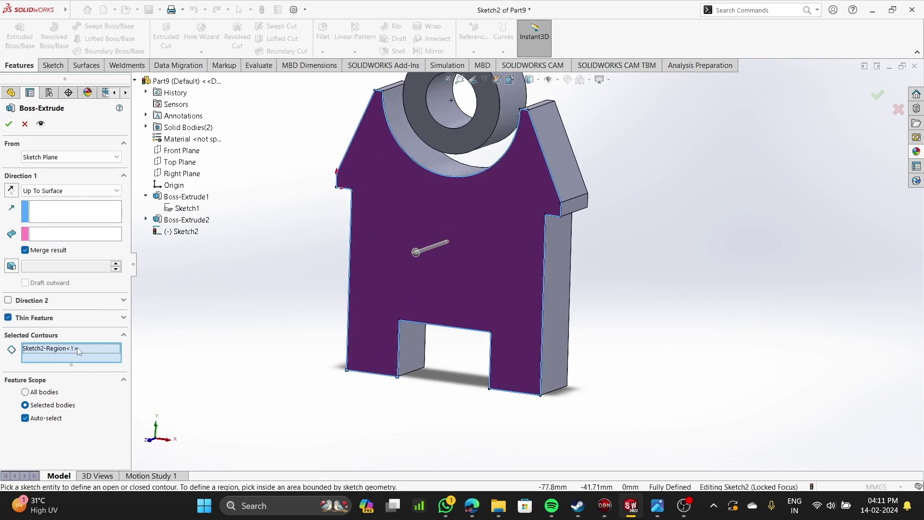
right_click(77, 349)
left_click(103, 368)
- Try a blind 20 mm boss extrusion with the plate's front face as its direction reference, and cancel it
left_click(79, 215)
left_click(452, 230)
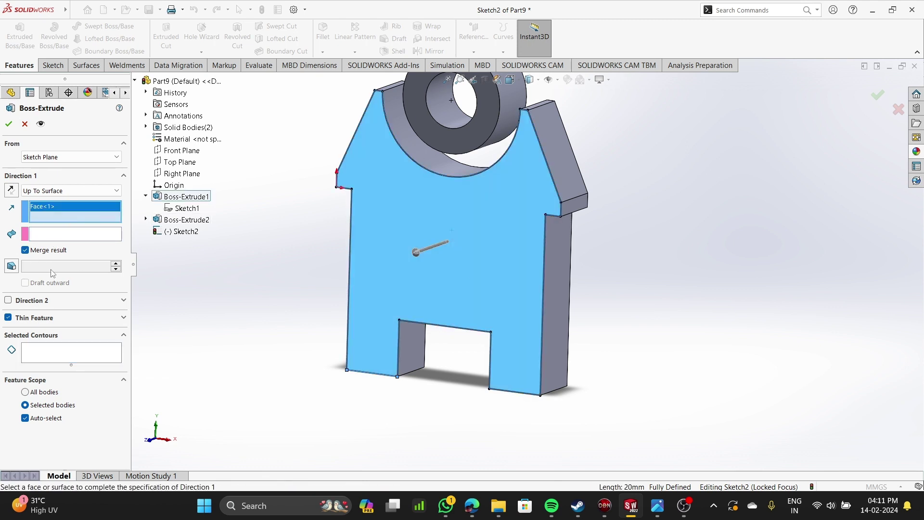
left_click(68, 191)
left_click(48, 198)
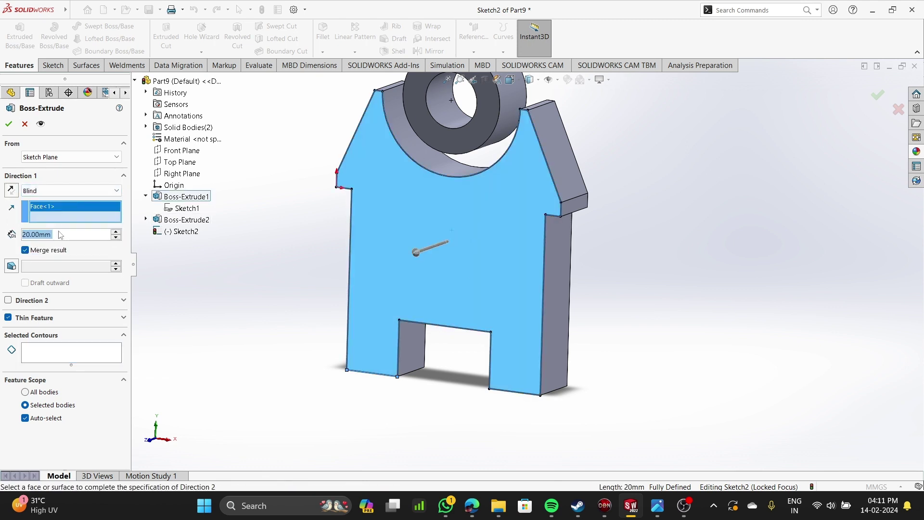
left_click(8, 125)
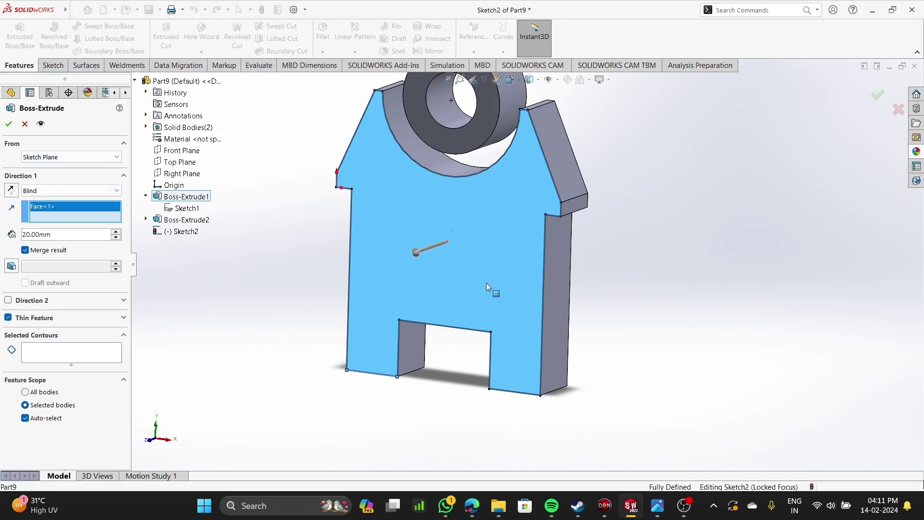
left_click(486, 289)
left_click(485, 290)
left_click(25, 125)
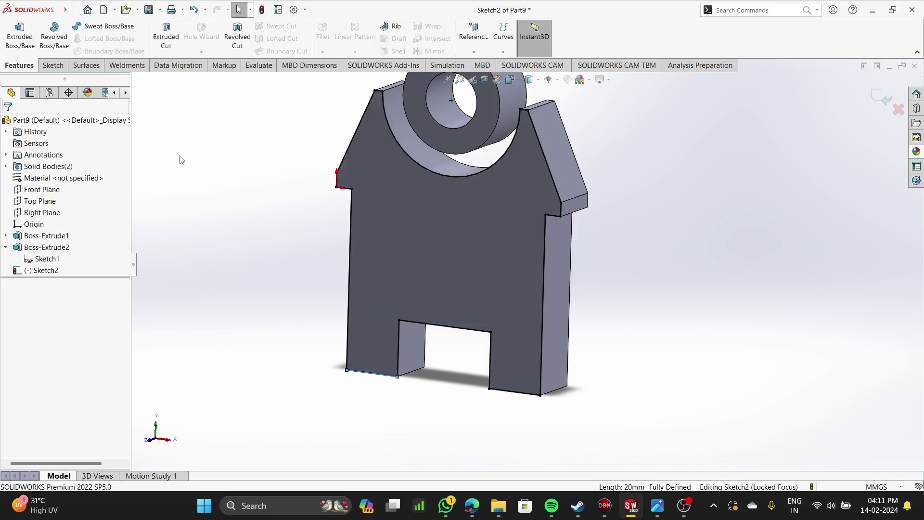
- Try to extrude the traced sketch as a blind boss 20 mm deep without a direction reference
scroll(492, 397, "down", 5)
scroll(423, 367, "up", 8)
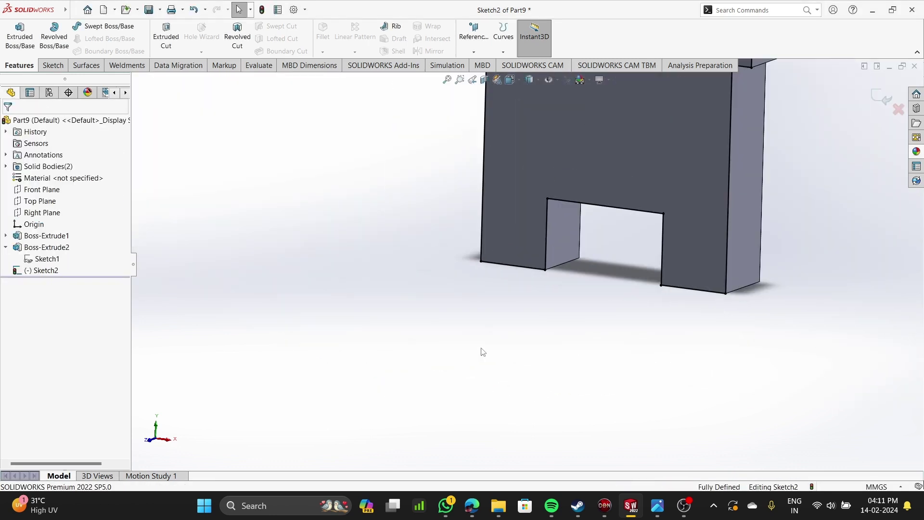
left_click(20, 37)
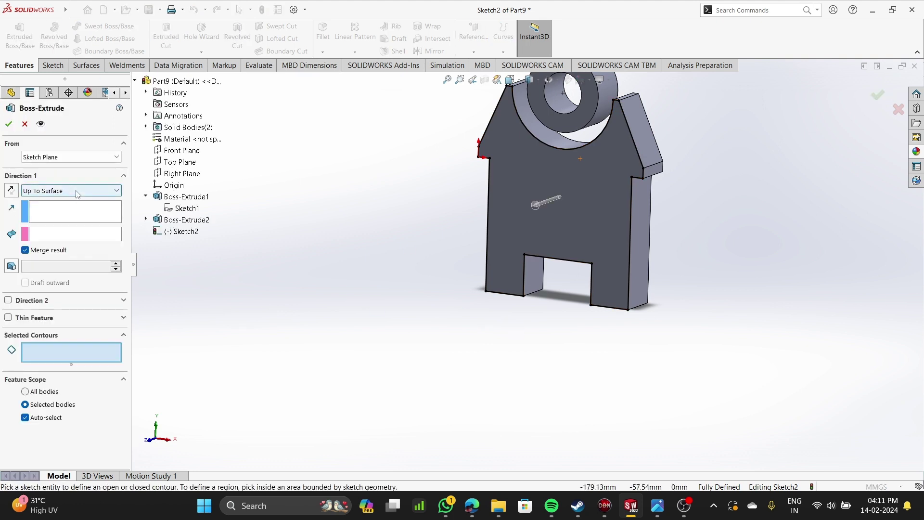
left_click(75, 191)
left_click(79, 202)
left_click(7, 125)
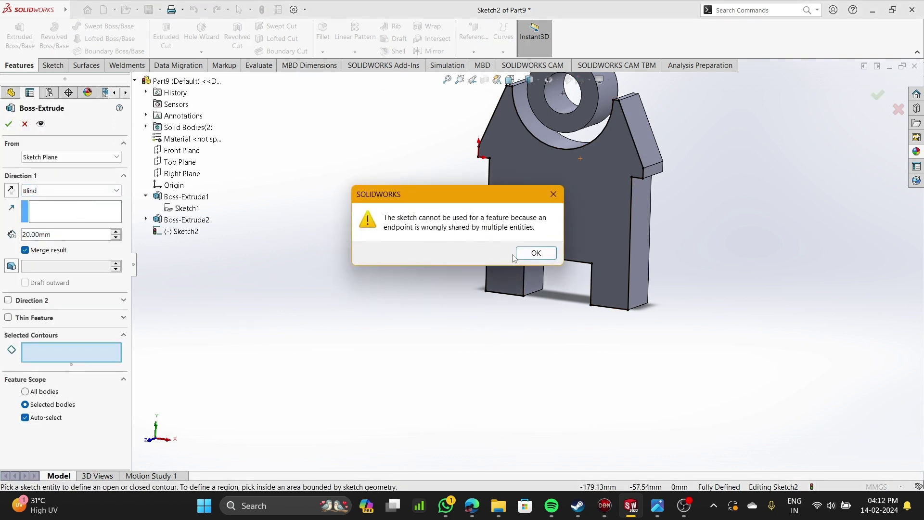
left_click(536, 254)
scroll(526, 310, "down", 6)
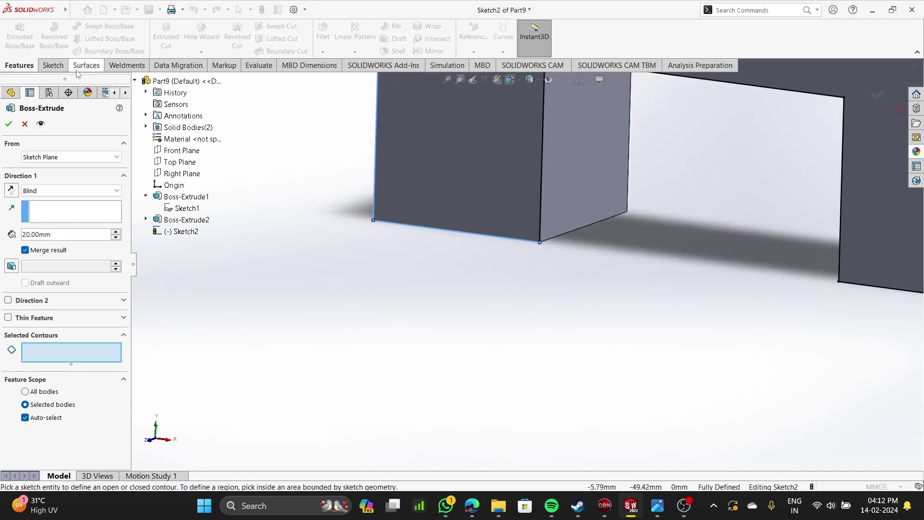
key("Escape")
- Delete the duplicate line along the left leg's bottom edge from the sketch
left_click(64, 66)
left_click(459, 232)
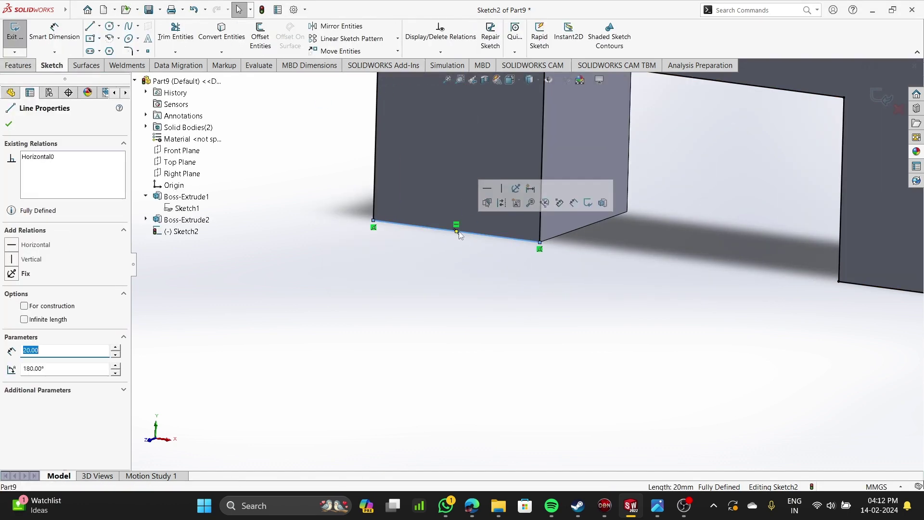
key("Delete")
- Extrude the traced profile as a blind boss from the plate's front face
scroll(418, 279, "up", 7)
left_click(19, 65)
left_click(19, 37)
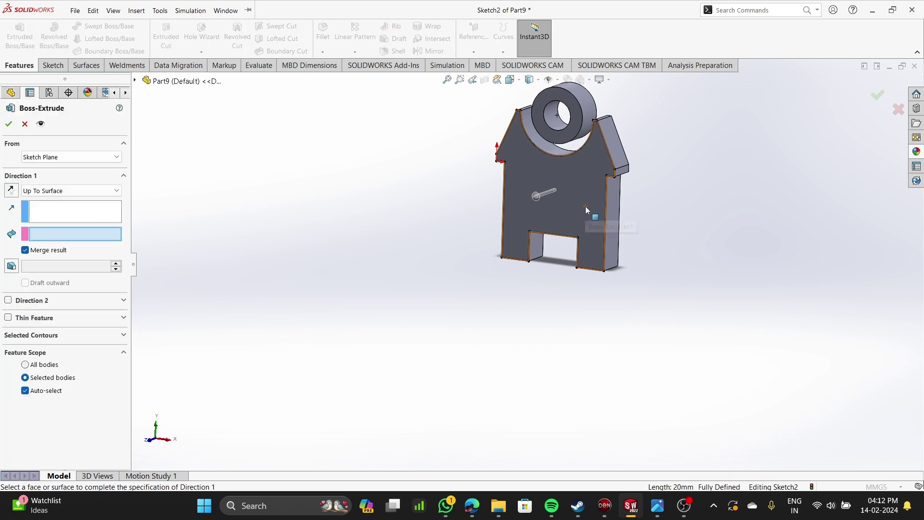
scroll(586, 210, "down", 3)
left_click(484, 226)
left_click(48, 191)
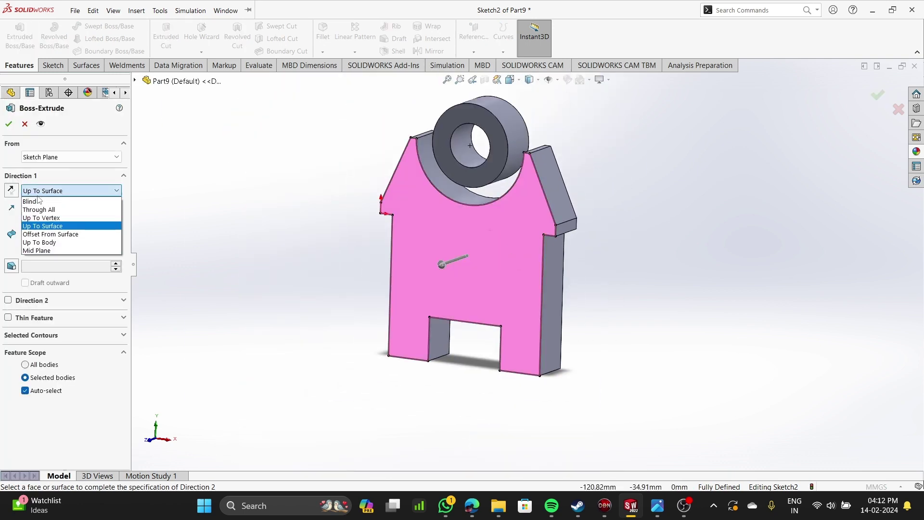
left_click(44, 200)
left_click(8, 124)
scroll(527, 172, "down", 3)
left_click(604, 215)
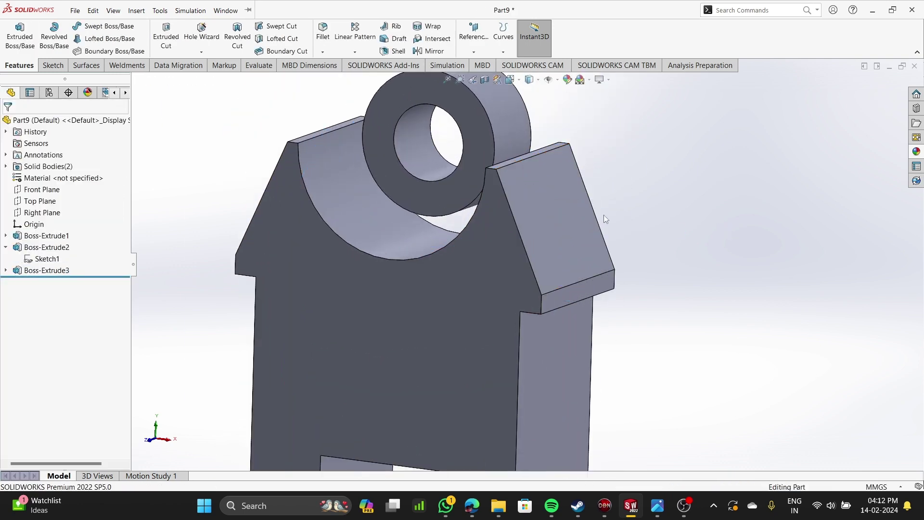
- Start a sketch on the ring's front face and trace the plate's semicircular cutout with a 27 mm radius centre-point arc
scroll(584, 289, "up", 2)
key("space")
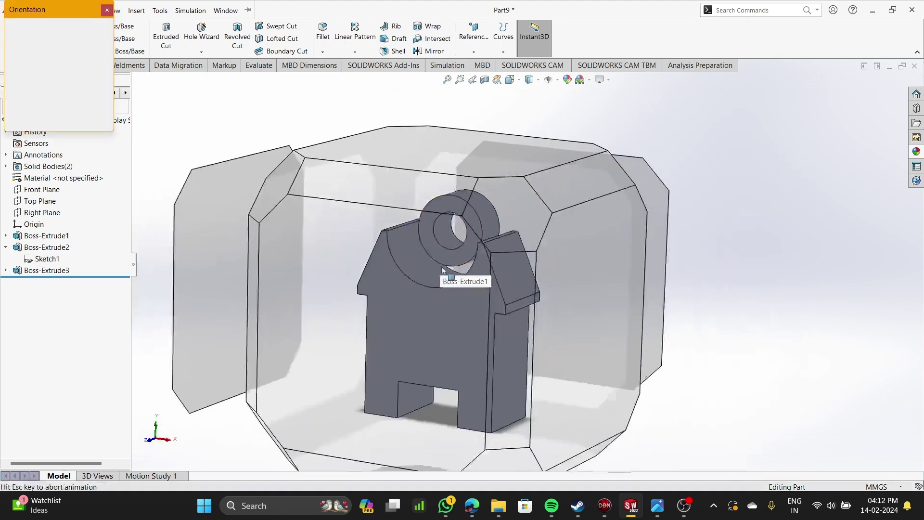
left_click(507, 228)
scroll(502, 203, "down", 3)
left_click(63, 65)
left_click(109, 38)
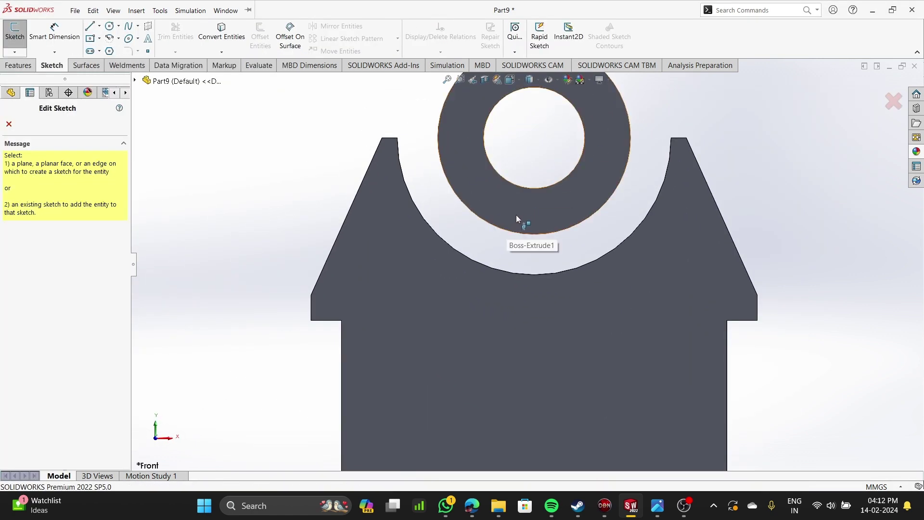
left_click(538, 207)
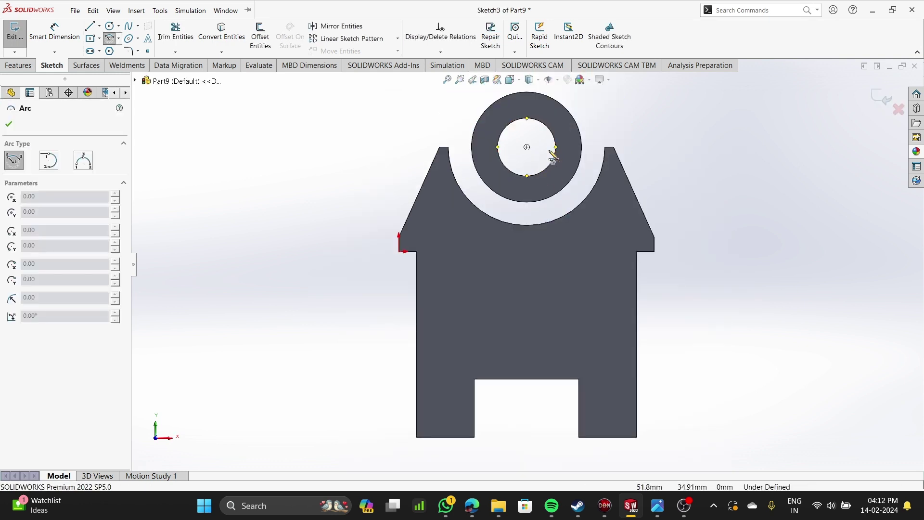
left_click(527, 147)
scroll(484, 154, "down", 3)
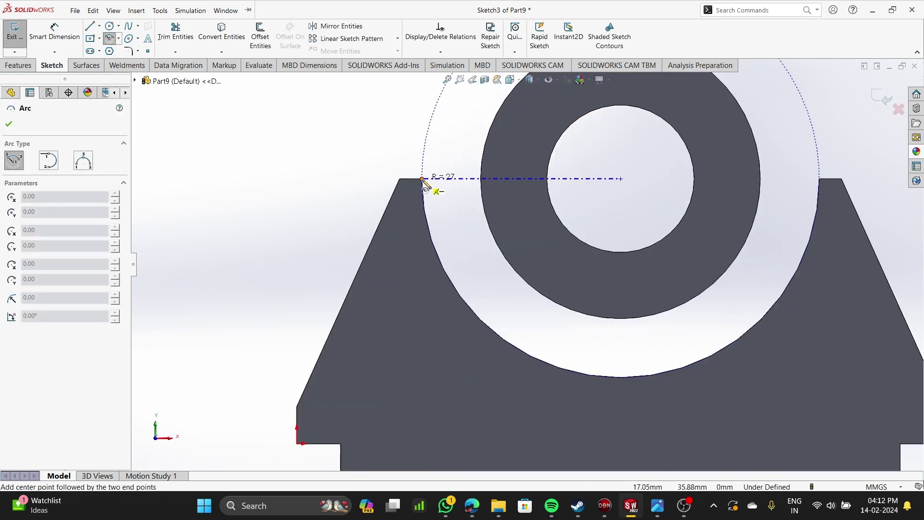
left_click(820, 180)
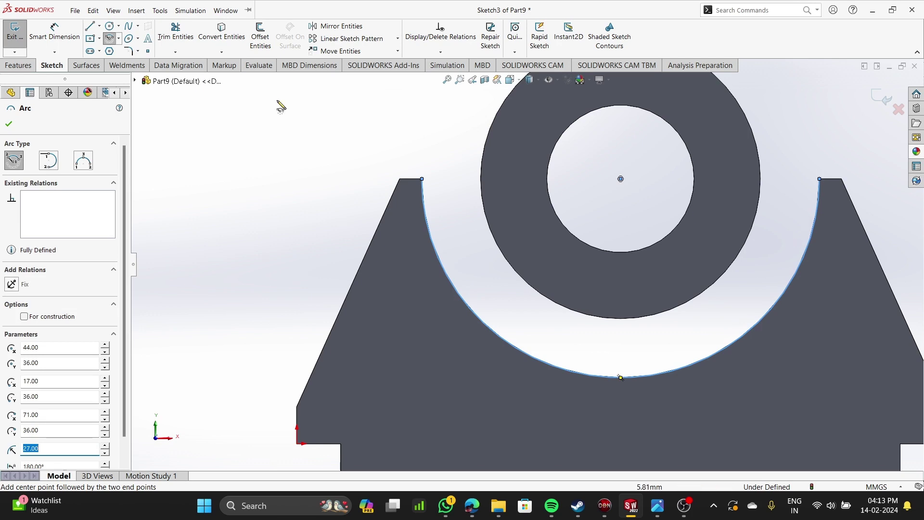
- Sketch two horizontal lines, each about 8 mm long, from the arc's endpoints inward to the ring's outer edge
key("l")
left_click(423, 179)
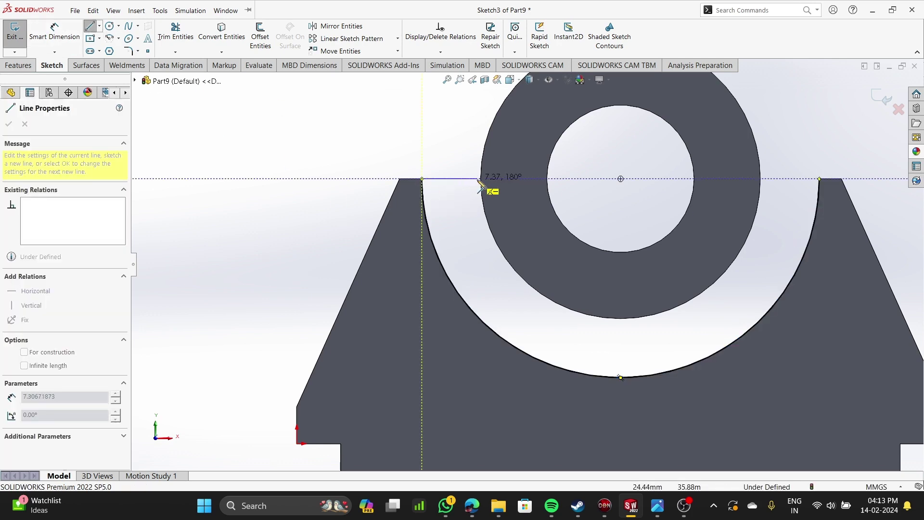
left_click(480, 180)
key("Escape")
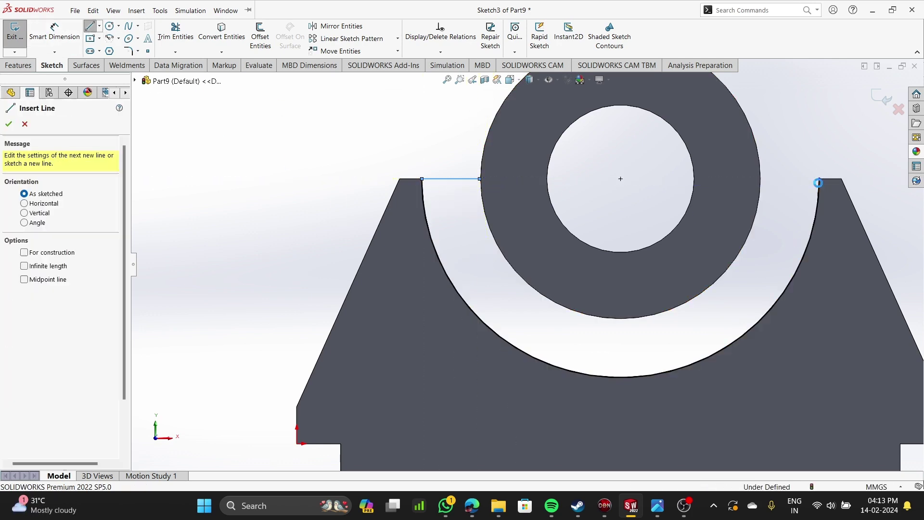
key("Escape")
left_click(89, 26)
left_click(820, 179)
left_click(761, 179)
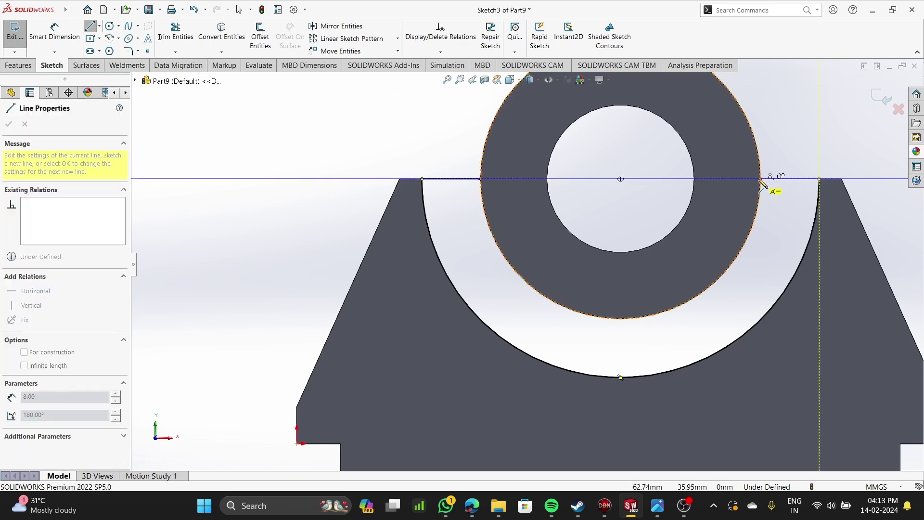
- Try to close the profile with a lower semicircular centre-point arc between the two lines' inner endpoints
left_click(109, 38)
left_click(621, 179)
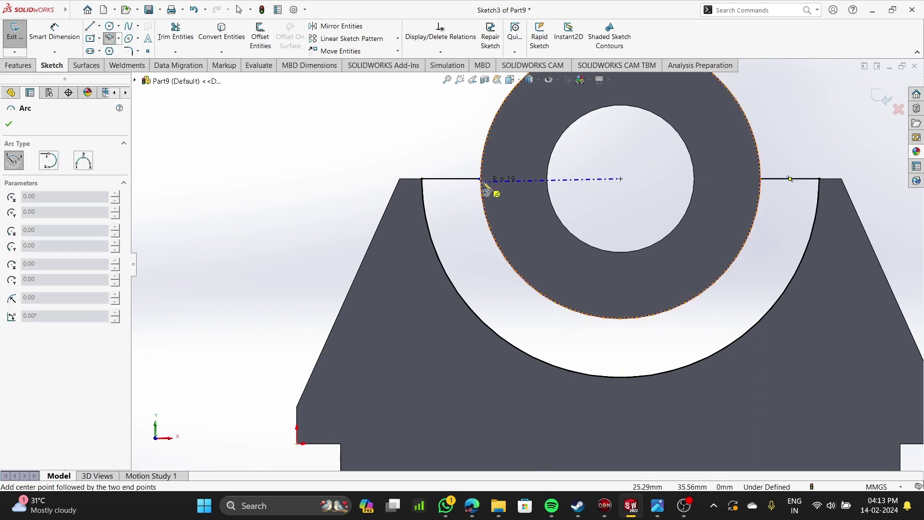
left_click(481, 179)
left_click(761, 179)
scroll(770, 240, "down", 6)
scroll(760, 250, "up", 6)
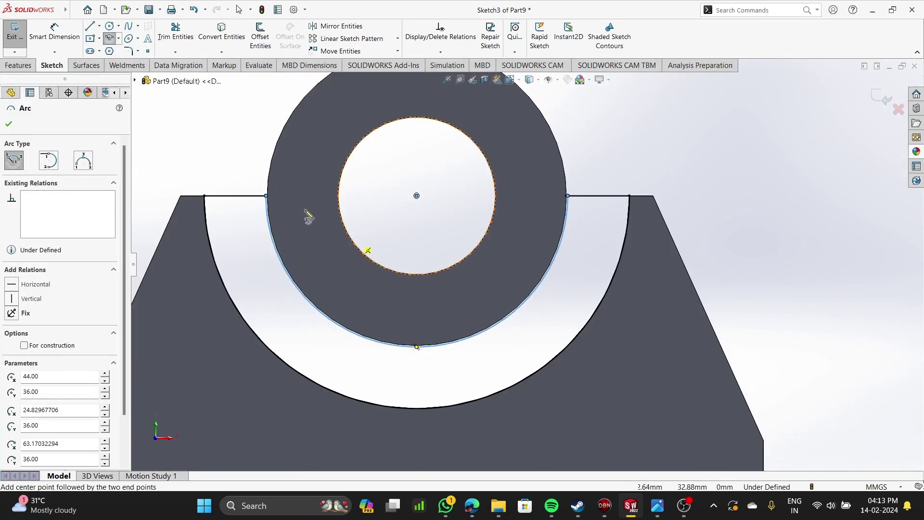
scroll(231, 197, "down", 8)
- Try to make the inner arc's left endpoint coincident with the ring's outer edge, and undo the relation and the arc
left_click(110, 38)
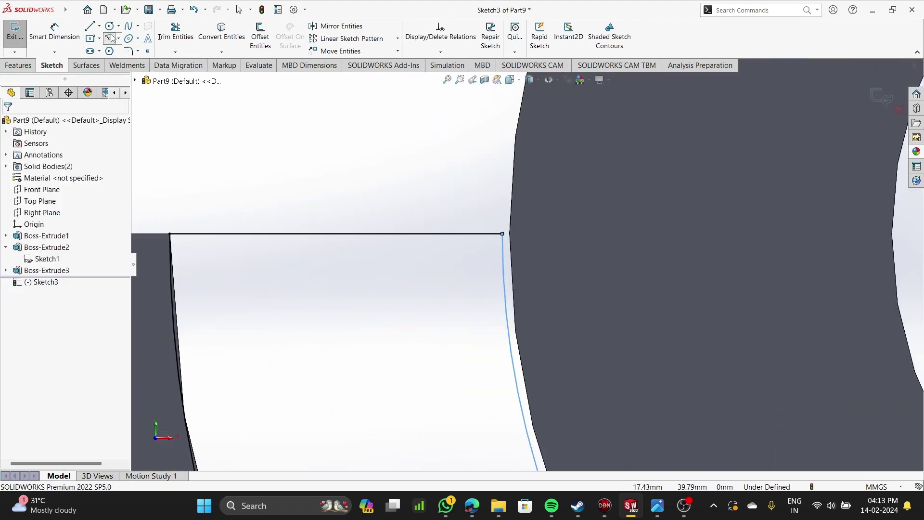
left_click(502, 234)
left_click(512, 240, "ctrl")
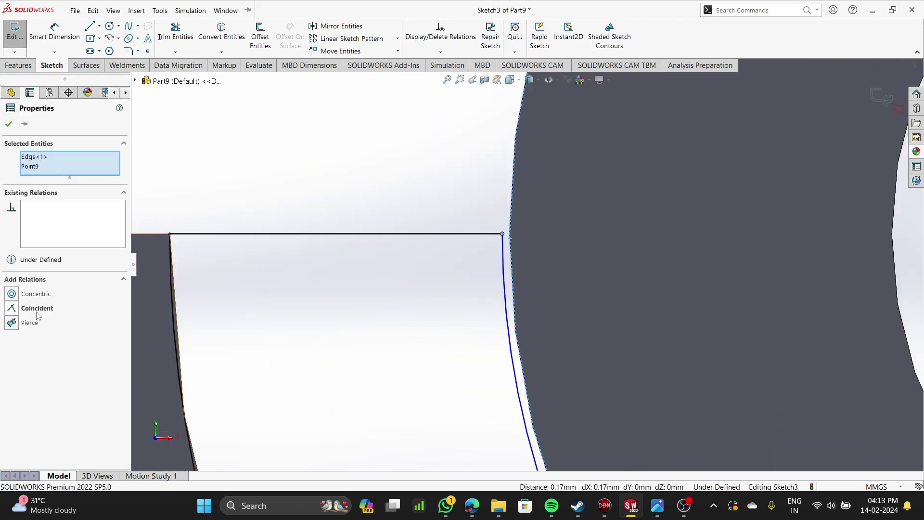
left_click(37, 306)
key("ctrl+z")
key("ctrl+z")
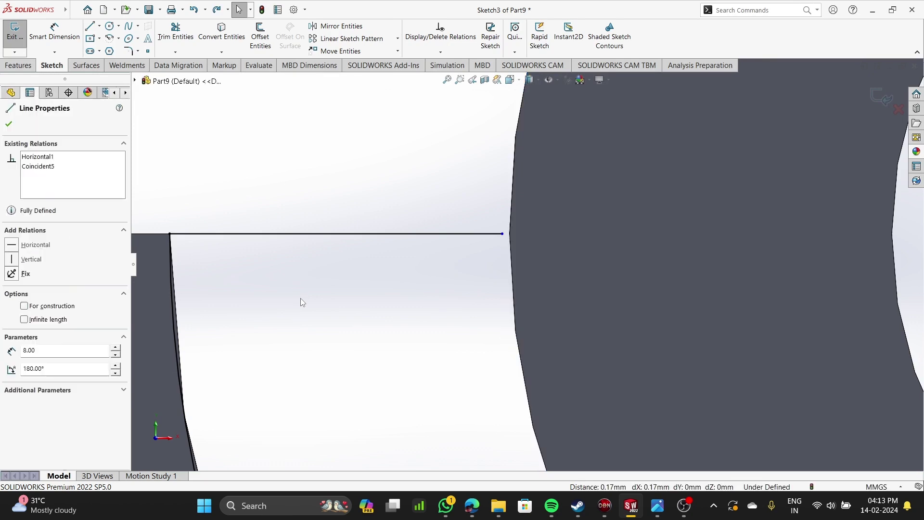
- Extend the left horizontal line so its inner endpoint is coincident with the ring's outer edge
scroll(300, 298, "up", 8)
scroll(536, 262, "down", 5)
left_click(436, 262)
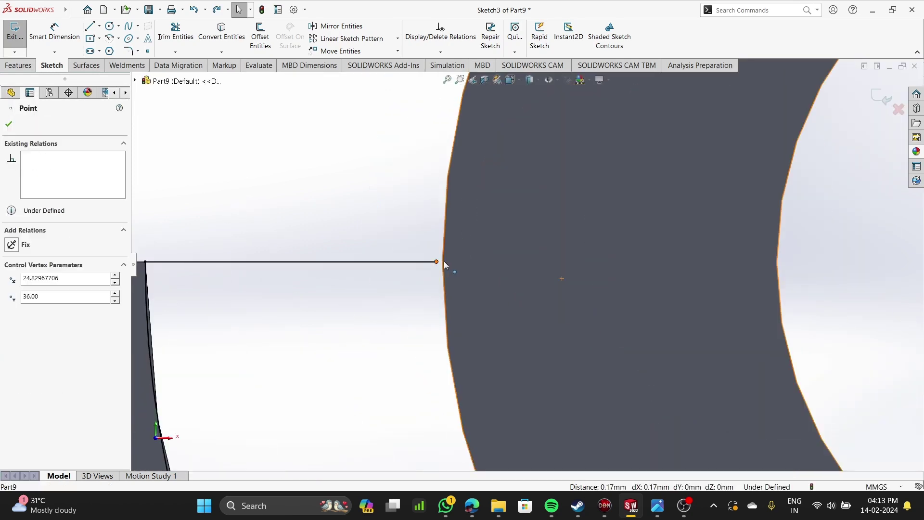
scroll(444, 261, "down", 3)
left_click_drag(490, 272, 509, 273)
scroll(509, 273, "up", 10)
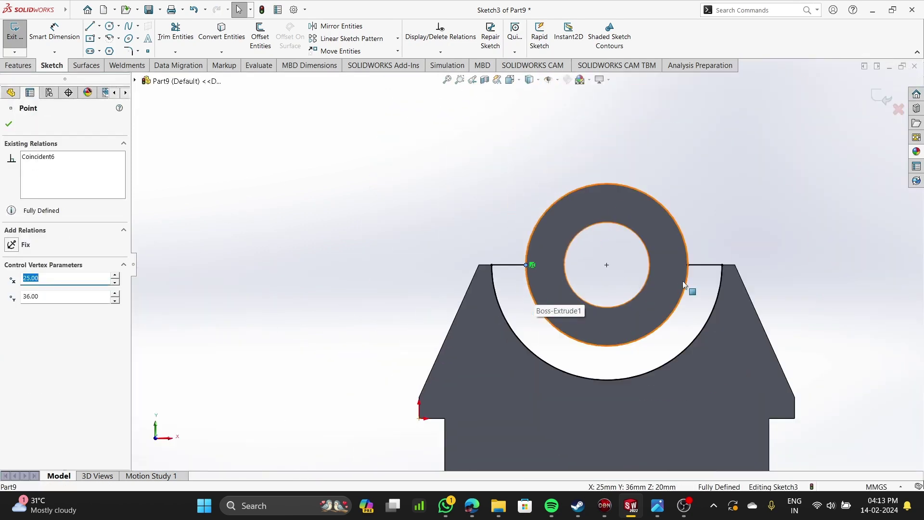
scroll(693, 271, "down", 8)
scroll(551, 270, "up", 10)
- Sketch a 19 mm radius, 180° centre-point arc over the ring's upper half, joining the two lines' inner endpoints
left_click(109, 38)
scroll(144, 99, "down", 3)
key("f")
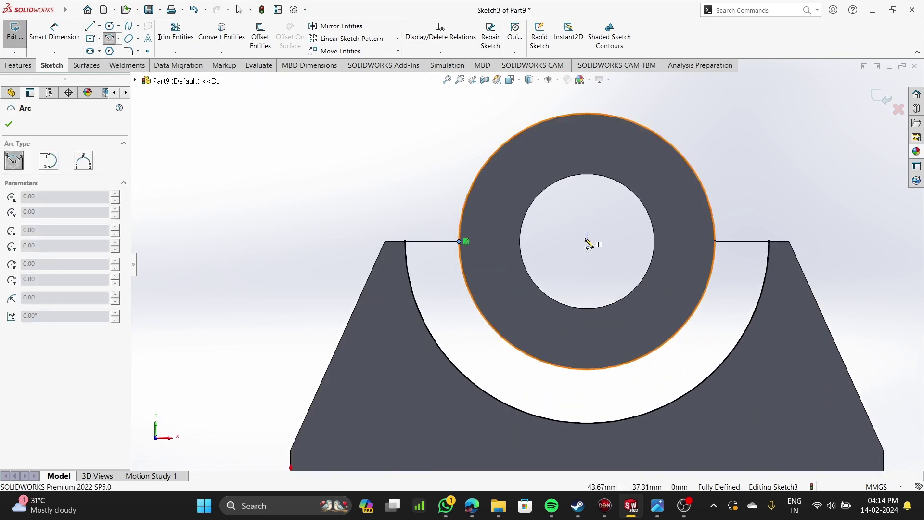
left_click(587, 241)
left_click(459, 241)
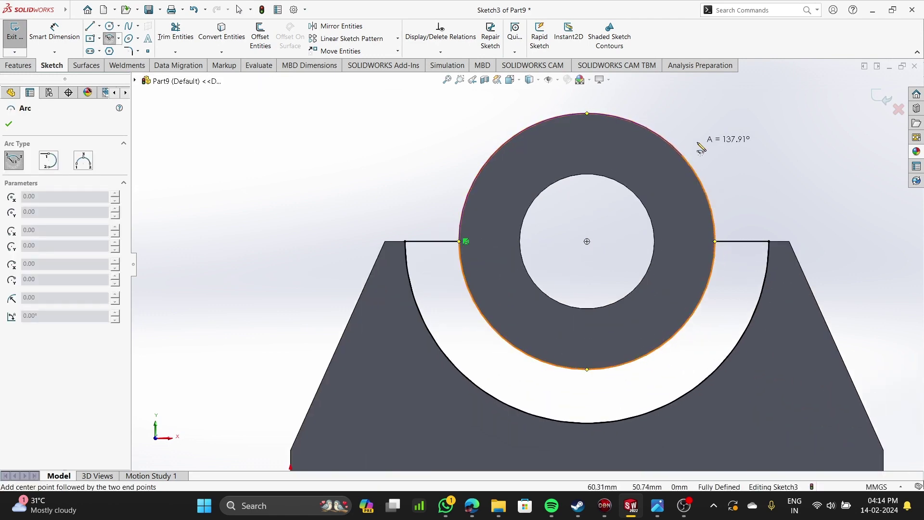
left_click(719, 247)
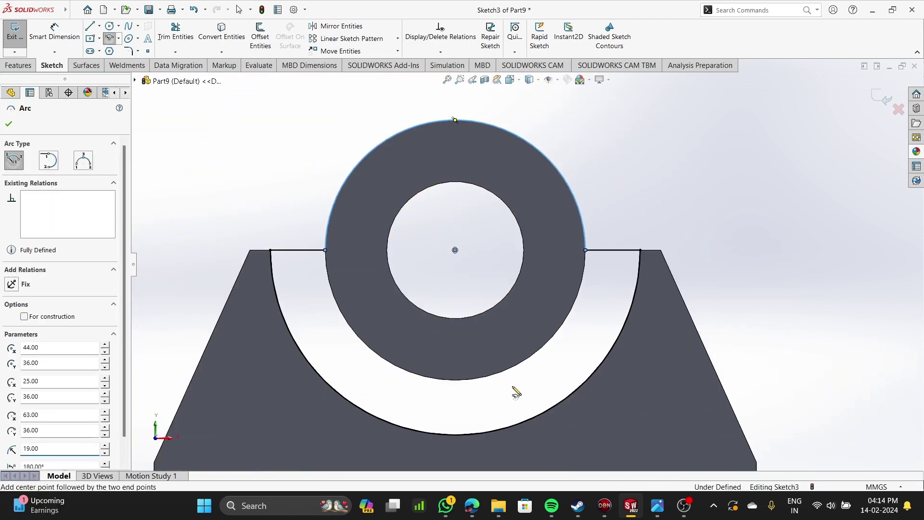
- Begin a boss extrusion of the crescent region between ring and cutout, with a blind depth of 10 mm
middle_click_drag(515, 388, 478, 391)
left_click(19, 65)
left_click(19, 36)
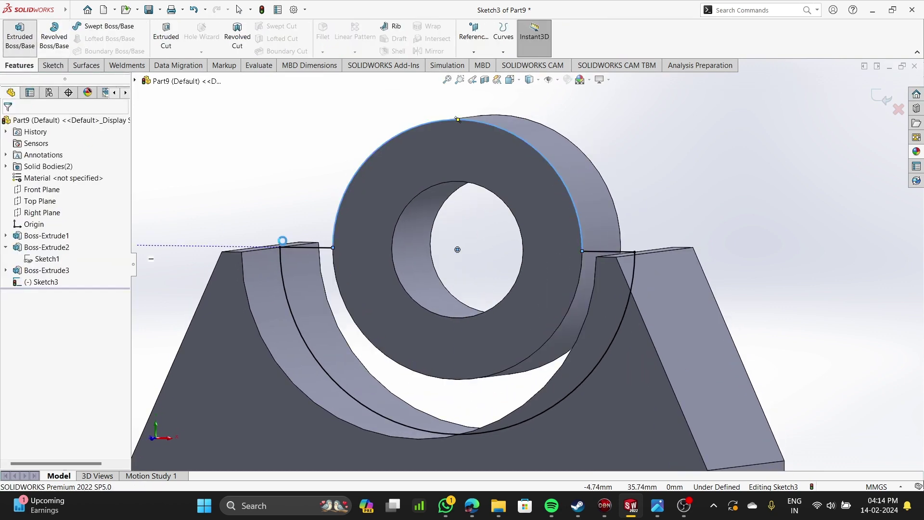
scroll(316, 306, "up", 1)
left_click(413, 300)
double_click(58, 238)
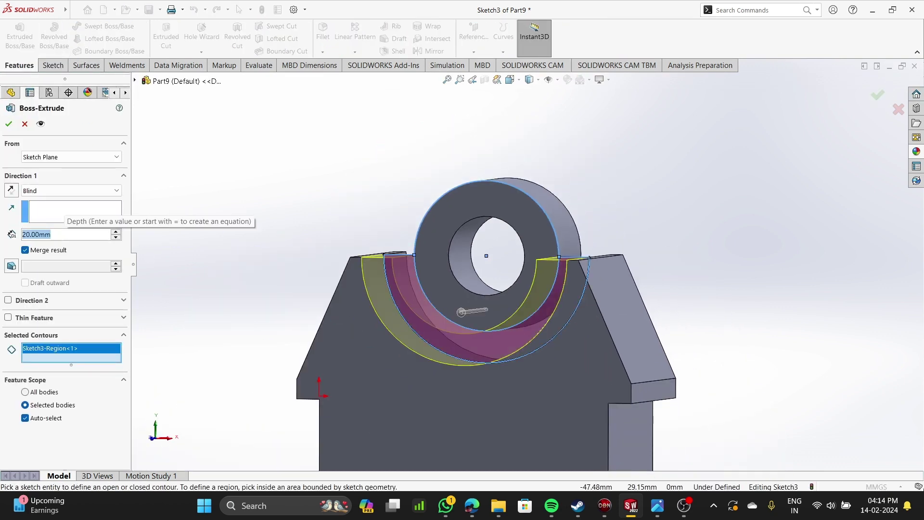
type("10")
key("Return")
- Add a second blind direction of 20 mm to the crescent boss and complete the extrusion
middle_click_drag(194, 283, 285, 416)
left_click(8, 300)
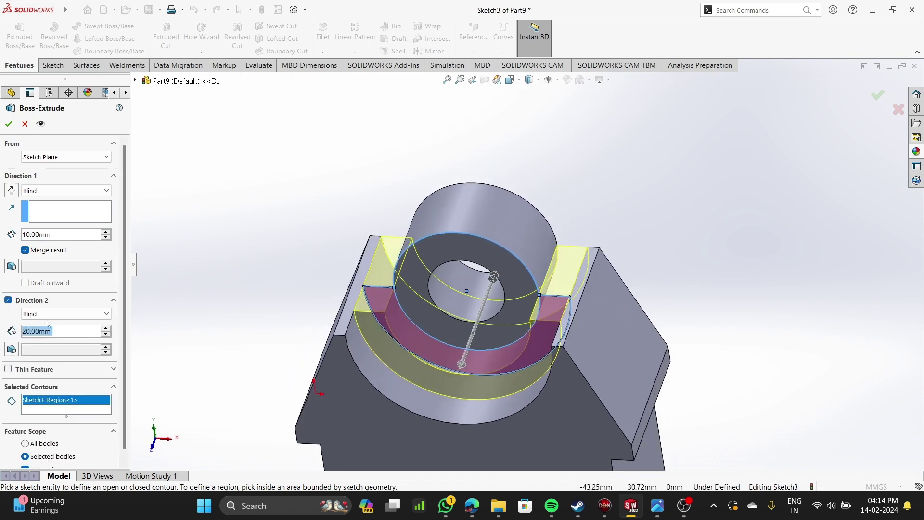
key("Return")
mouse_move(240, 369)
middle_mouse_down()
mouse_move(266, 324)
mouse_move(332, 424)
mouse_move(531, 356)
middle_mouse_up()
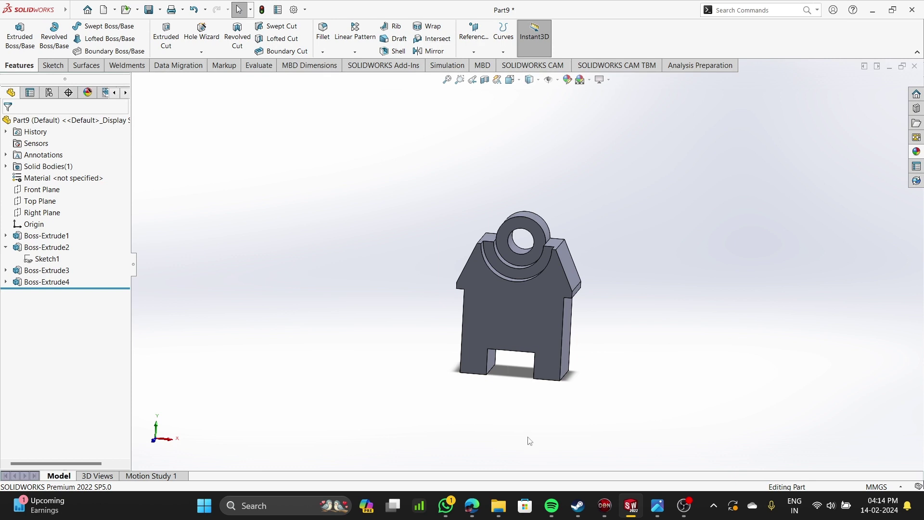
middle_click_drag(530, 441, 504, 441)
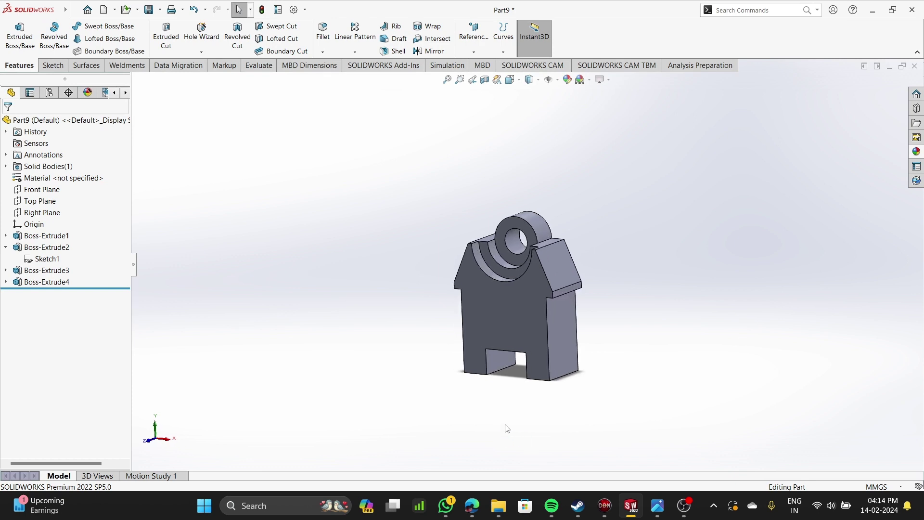
- Create a reference plane offset 10 mm above the Top Plane
left_click(474, 30)
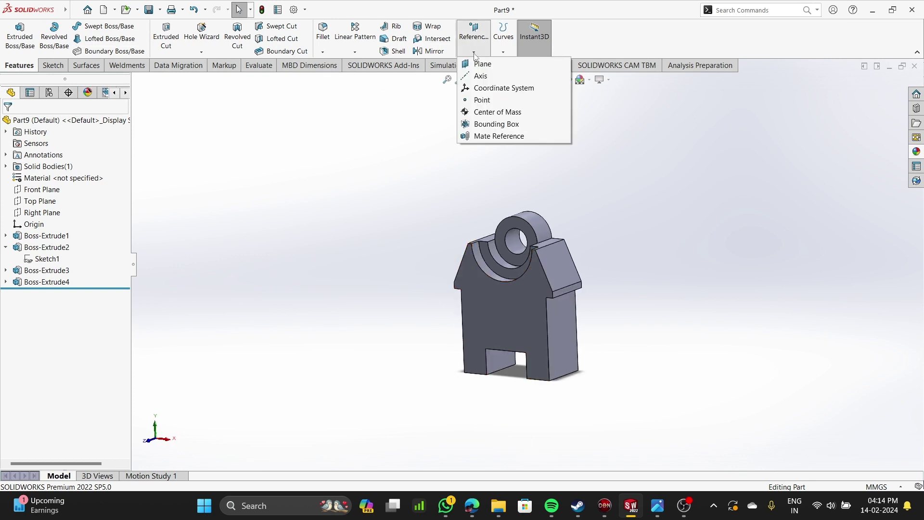
left_click(482, 64)
left_click(136, 81)
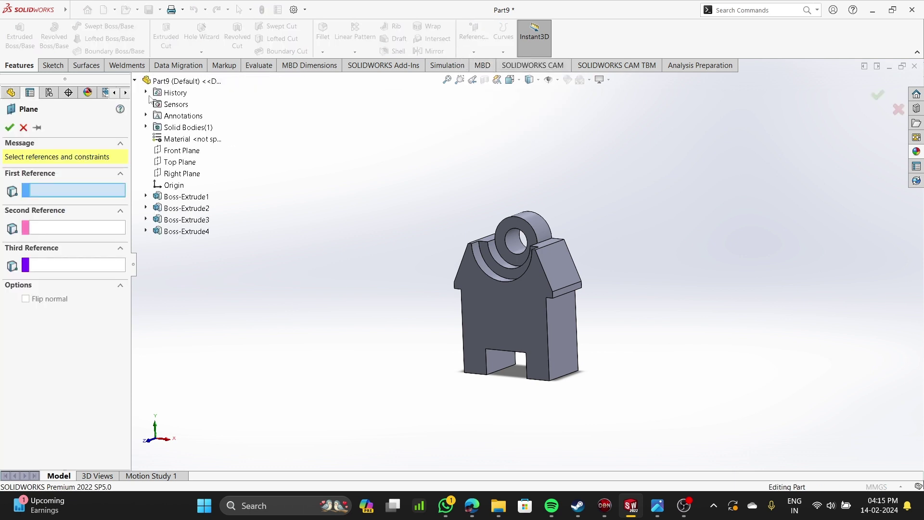
left_click(179, 162)
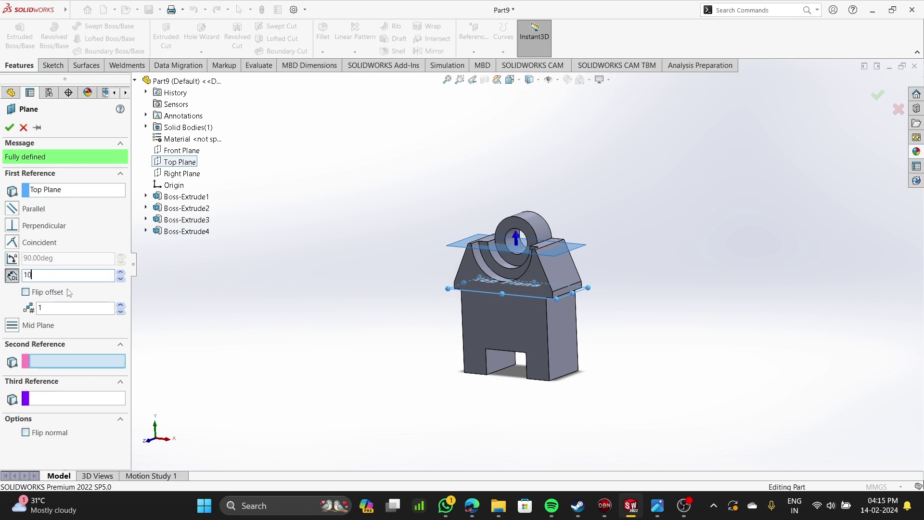
key("Return")
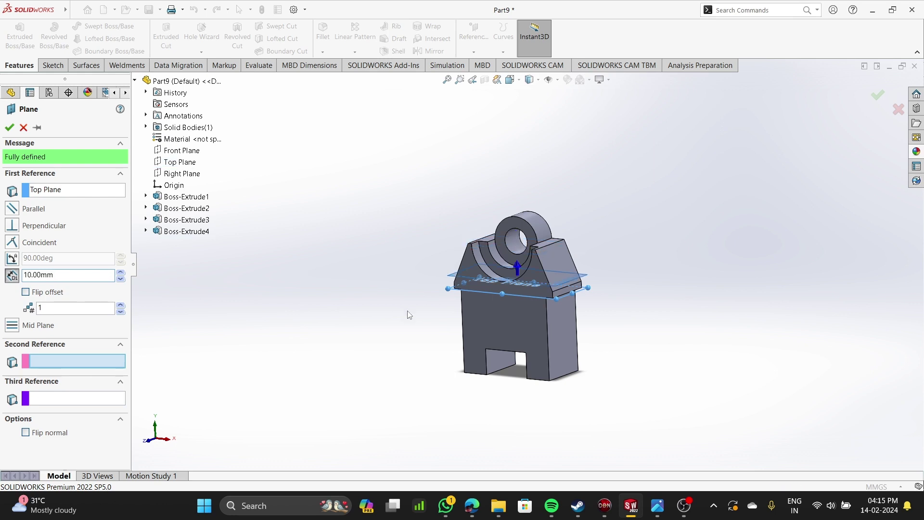
left_click(9, 128)
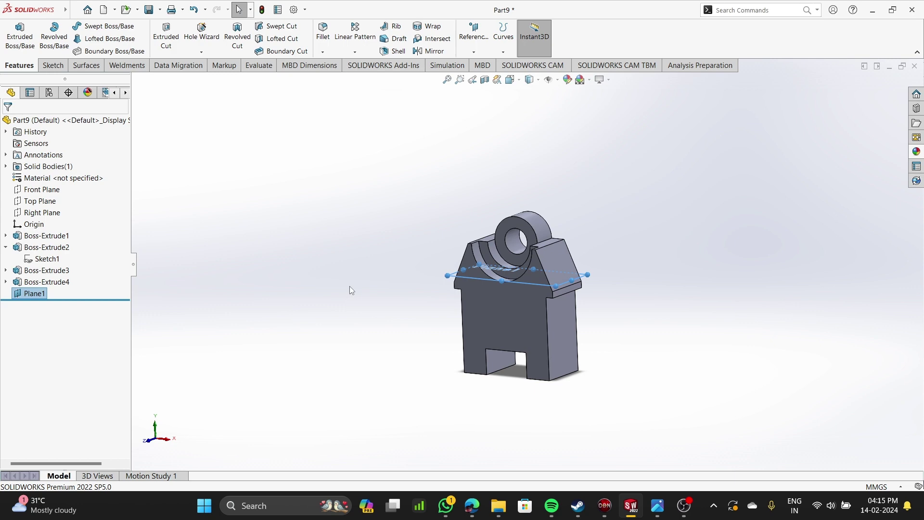
- Start a sketch on the new offset plane and draw a horizontal centreline across the plate's full width at mid-depth
key("space")
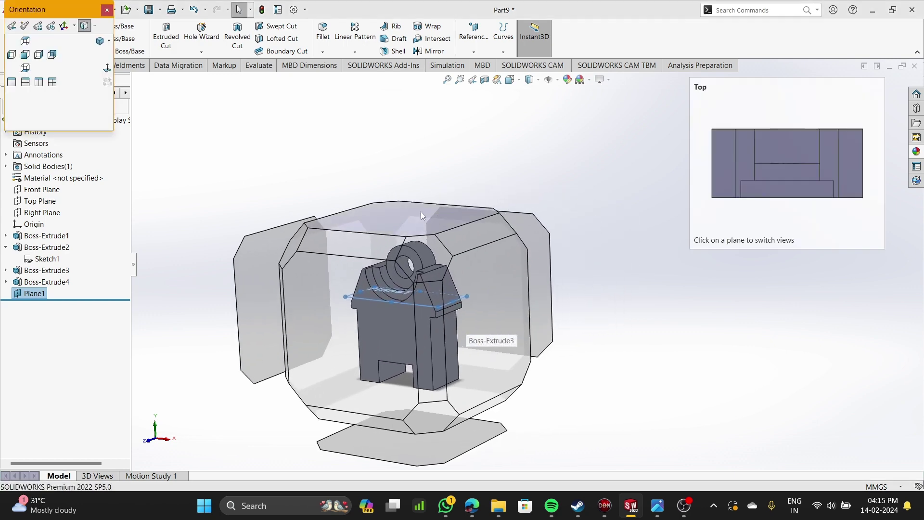
left_click(421, 212)
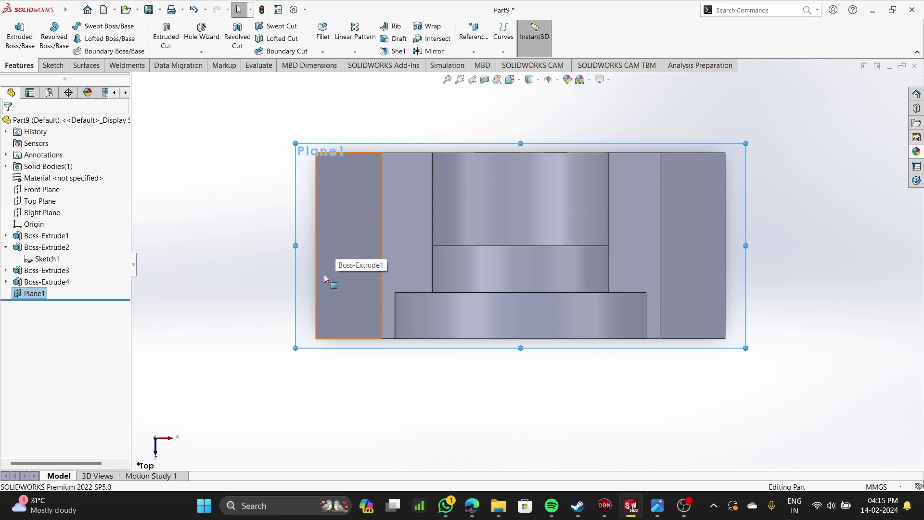
left_click(46, 68)
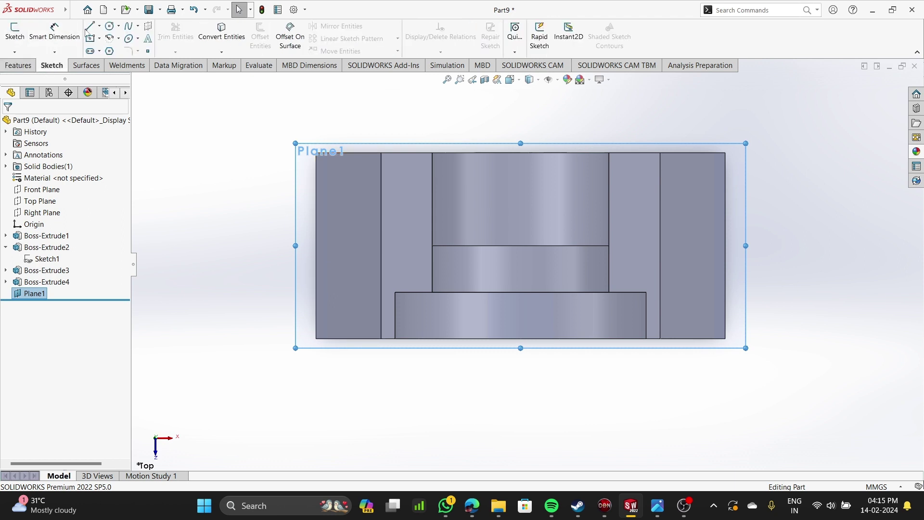
left_click(108, 27)
left_click(99, 26)
left_click(110, 50)
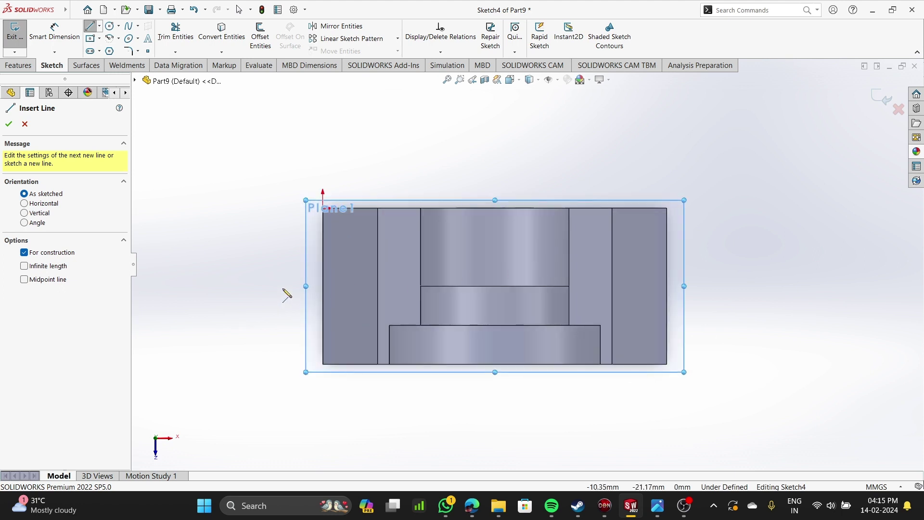
left_click(322, 286)
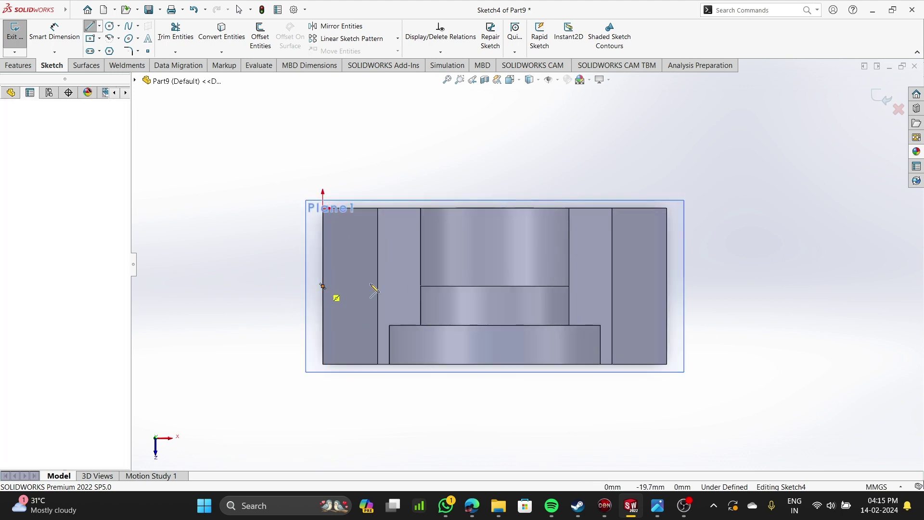
left_click(667, 286)
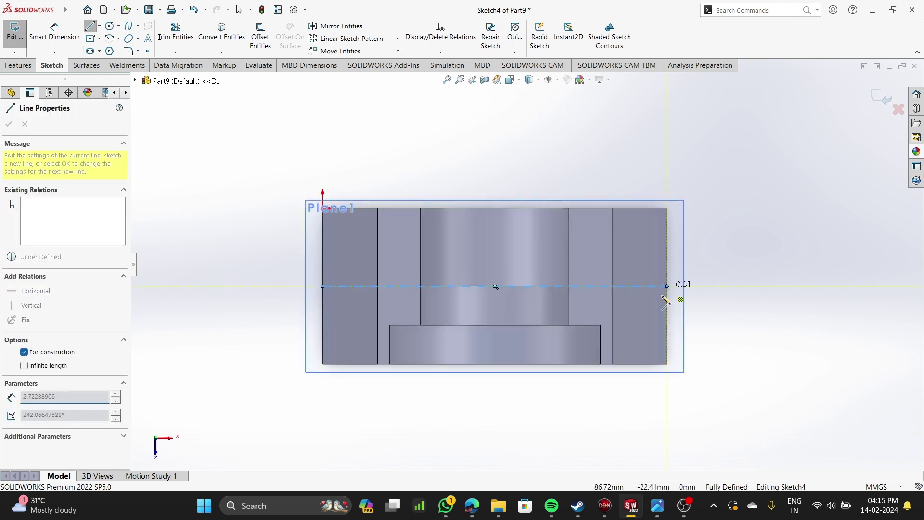
left_click(88, 28)
left_click(322, 286)
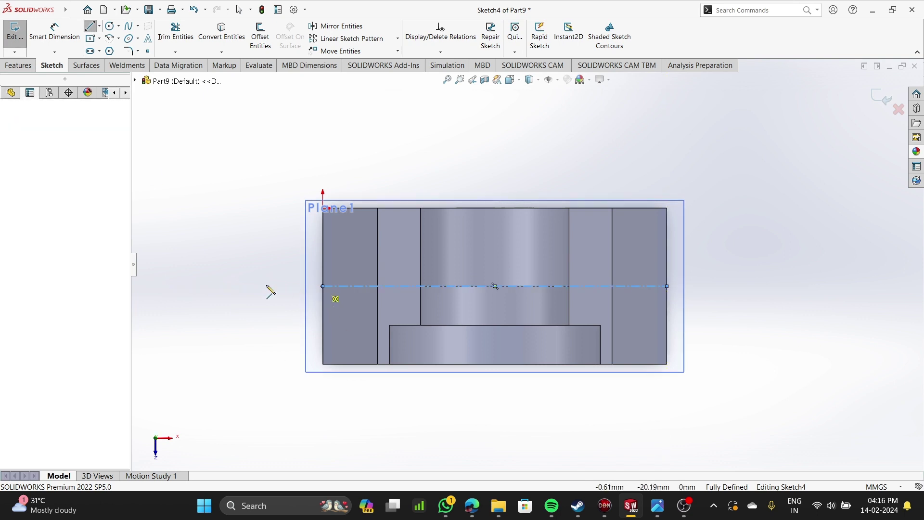
left_click(219, 291)
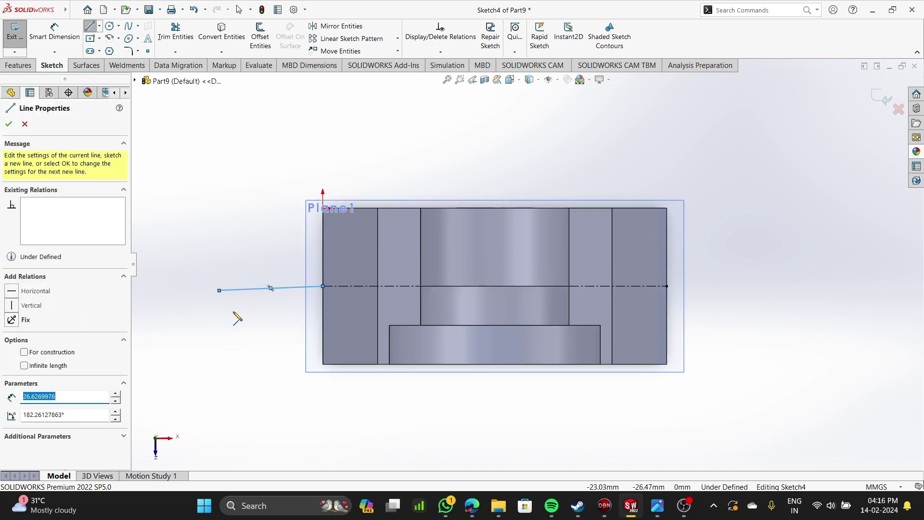
key("ctrl+z")
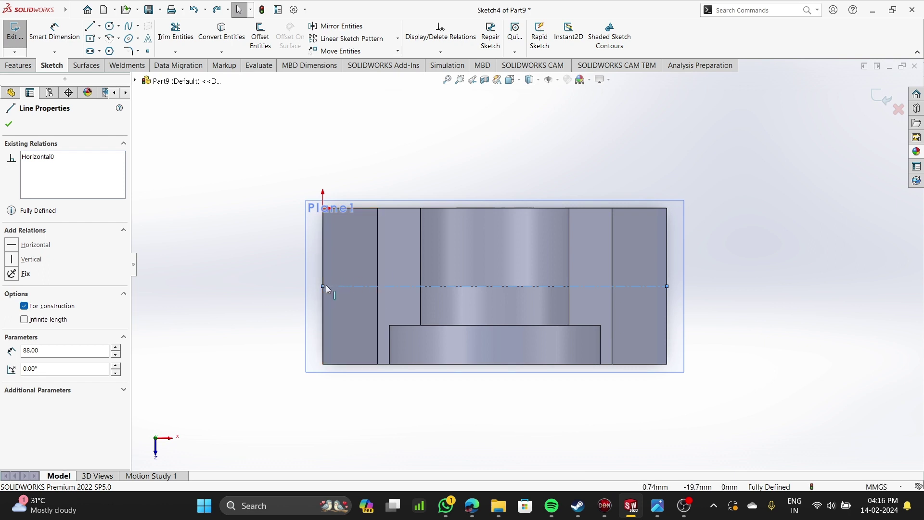
mouse_move(323, 286)
left_mouse_down()
mouse_move(259, 285)
mouse_move(324, 297)
left_mouse_up()
left_click(250, 301)
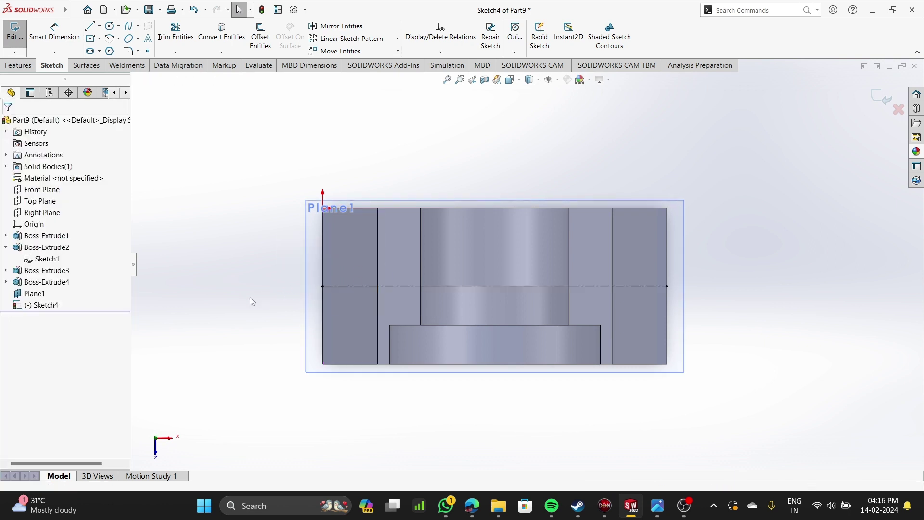
- Draw two concentric circles left of the plate, centred in line with the horizontal centreline, with radii of about 5.4 mm and 10.6 mm
scroll(455, 306, "down", 2)
key("c")
scroll(566, 280, "up", 5)
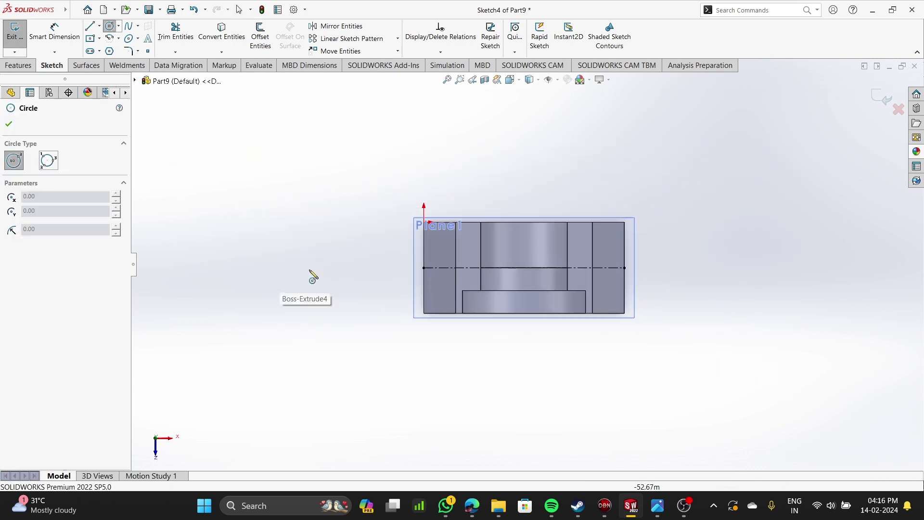
left_click(390, 268)
left_click(392, 282)
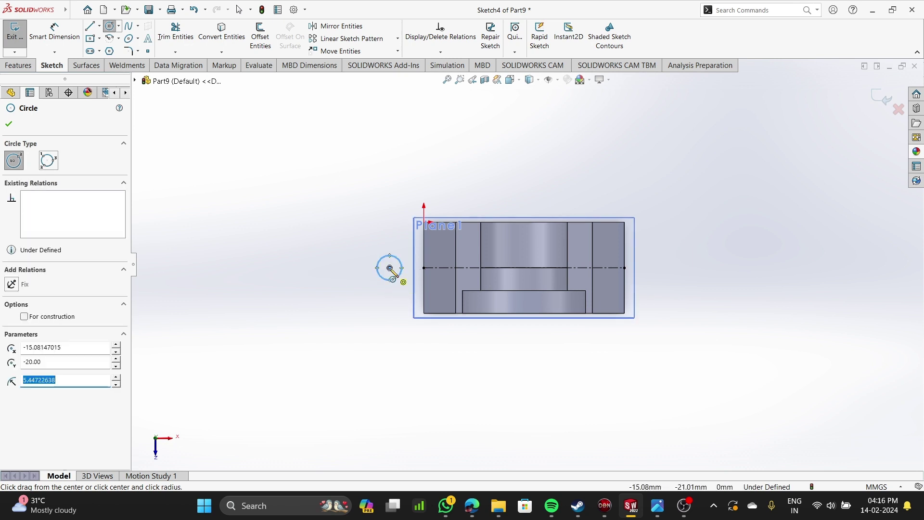
left_click(390, 267)
left_click(385, 291)
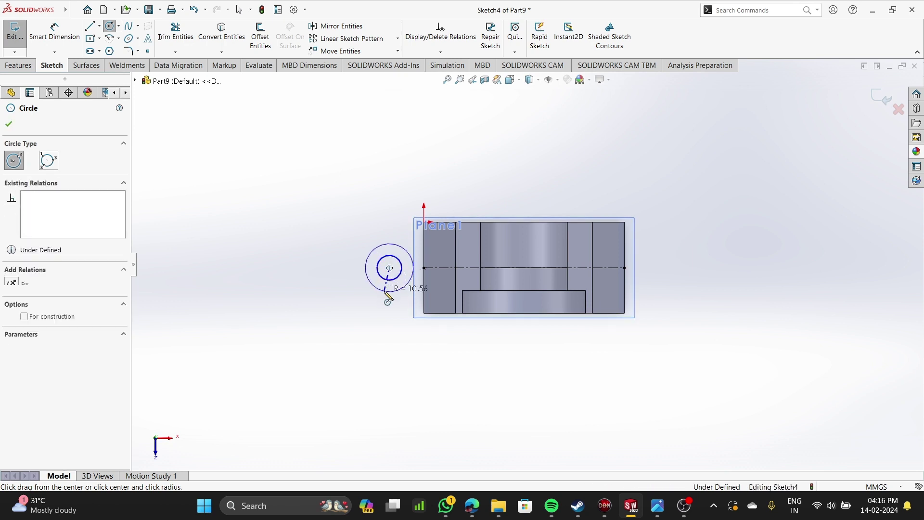
- Draw two concentric circles right of the plate, level with the horizontal centreline, with radii of about 8.8 mm and 13.7 mm
left_click(679, 268)
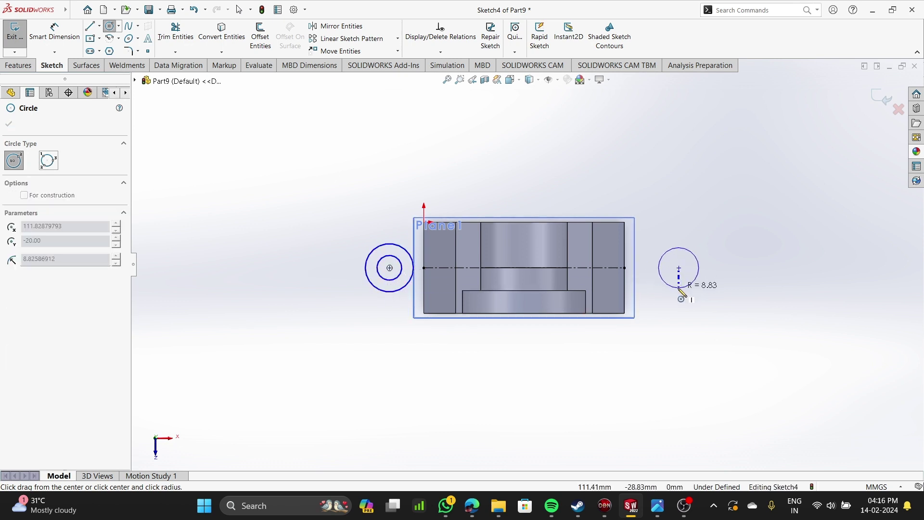
left_click(680, 289)
left_click(679, 268)
left_click(689, 297)
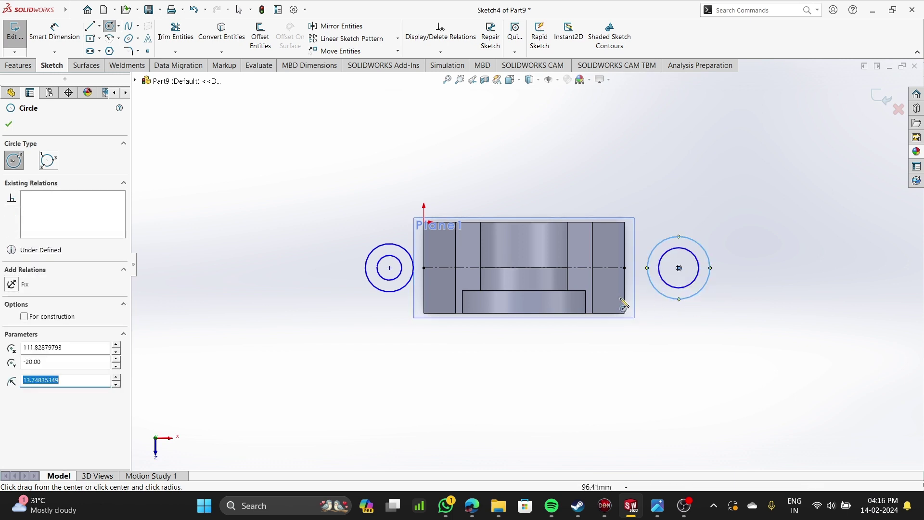
- Draw a vertical centreline from the midpoint of the horizontal centreline down past the plate's lower edge
left_click(99, 26)
left_click(112, 51)
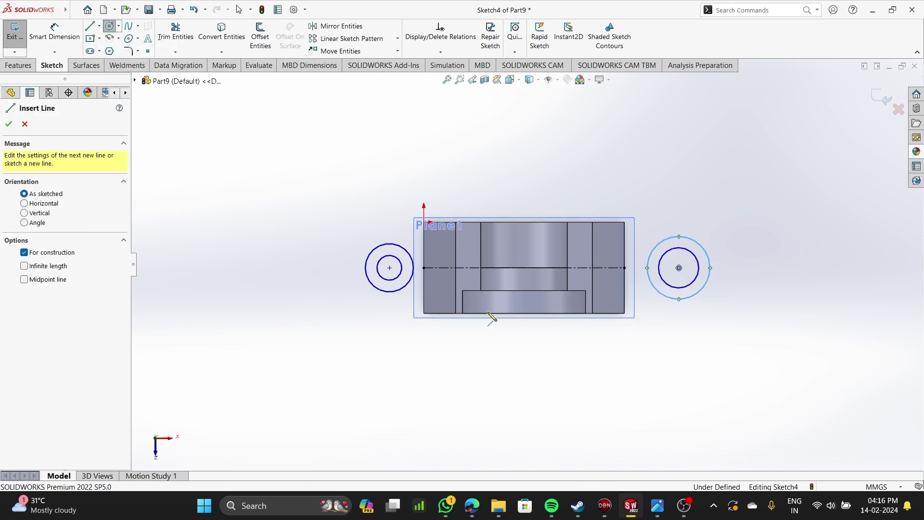
left_click(524, 268)
left_click(524, 361)
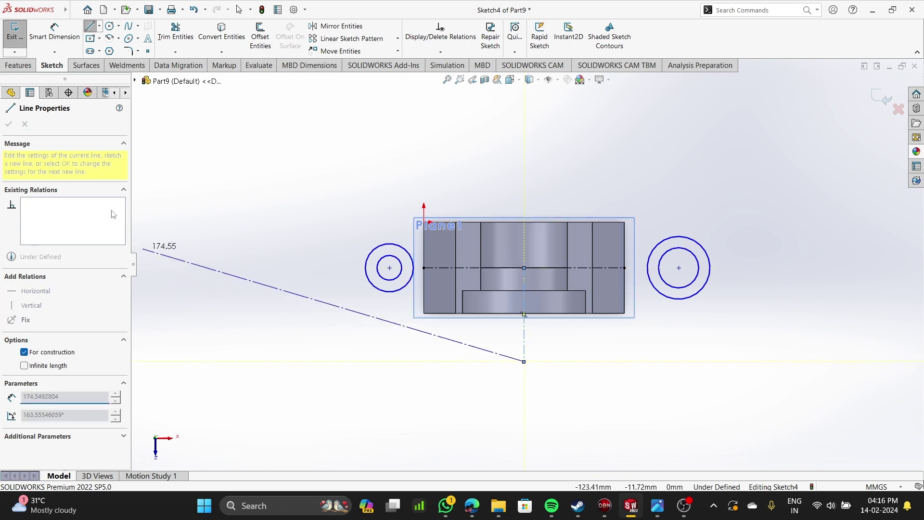
- Dimension the distance between the centres of the left and right circle pairs as 126 mm
left_click(50, 45)
left_click(390, 268)
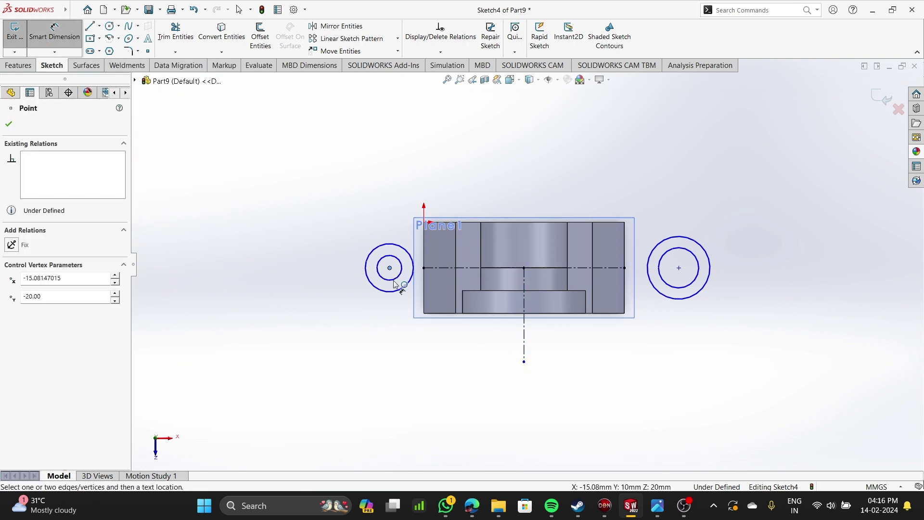
left_click(679, 268)
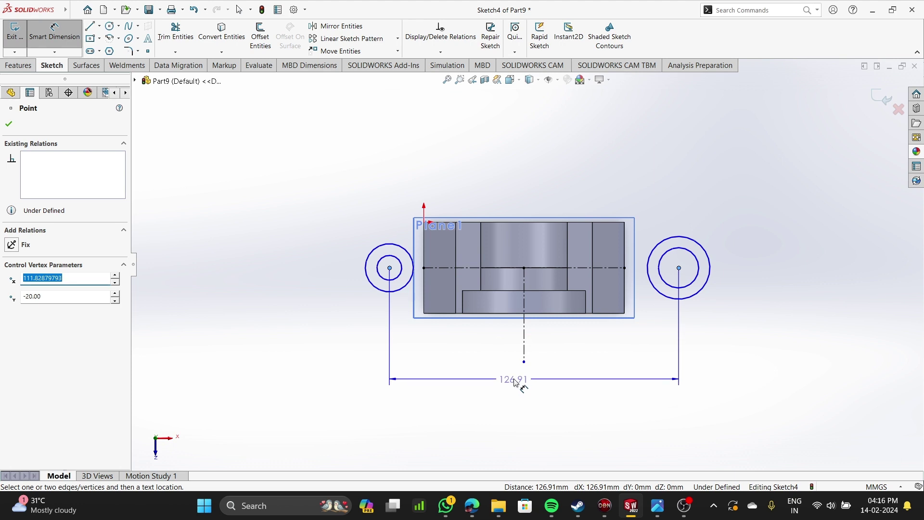
left_click(515, 382)
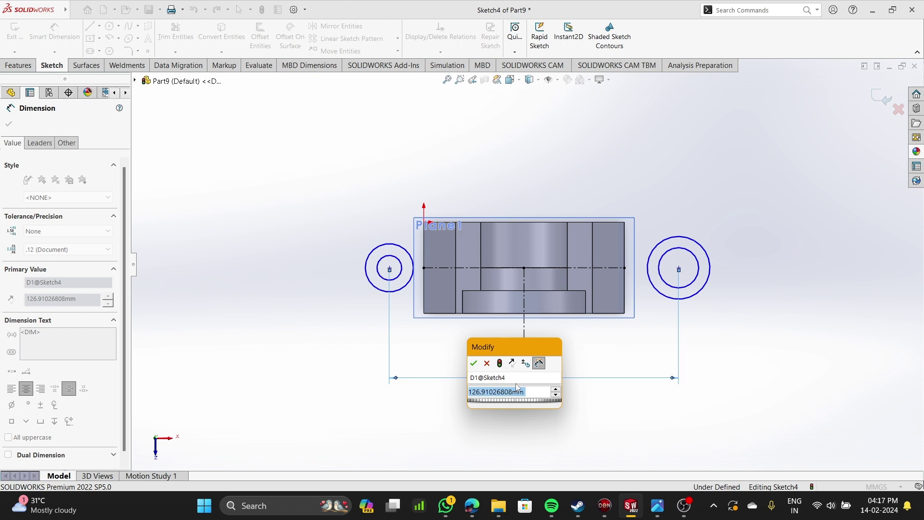
type("126")
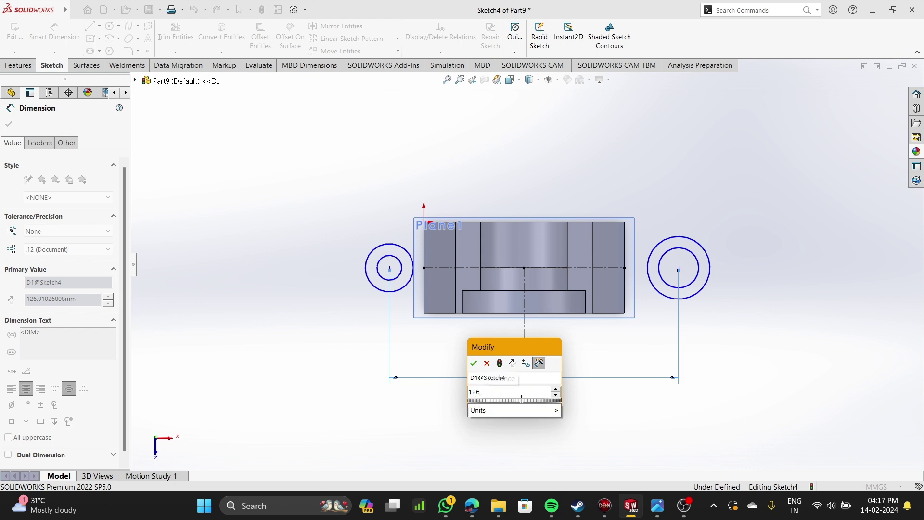
key("Return")
- Set the distance from the left circles' centre to the vertical centreline to 126/2 (63 mm)
scroll(539, 334, "down", 4)
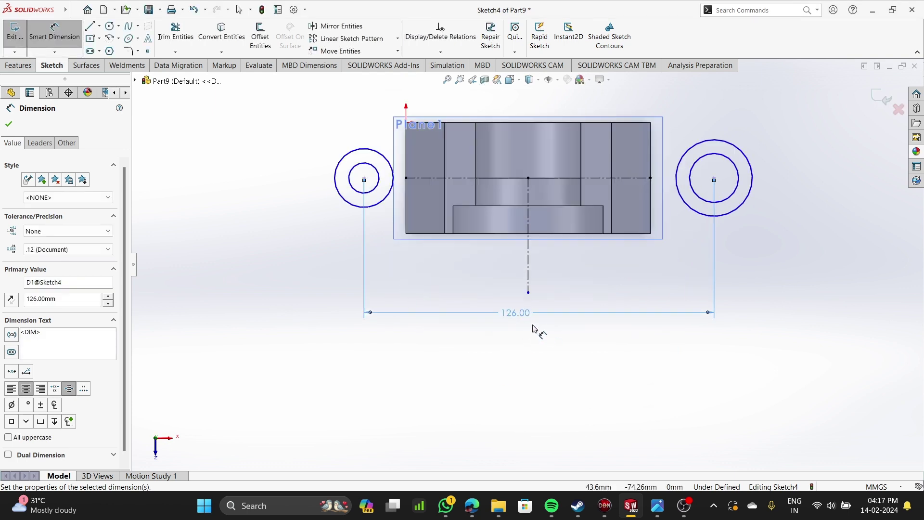
left_click(364, 179)
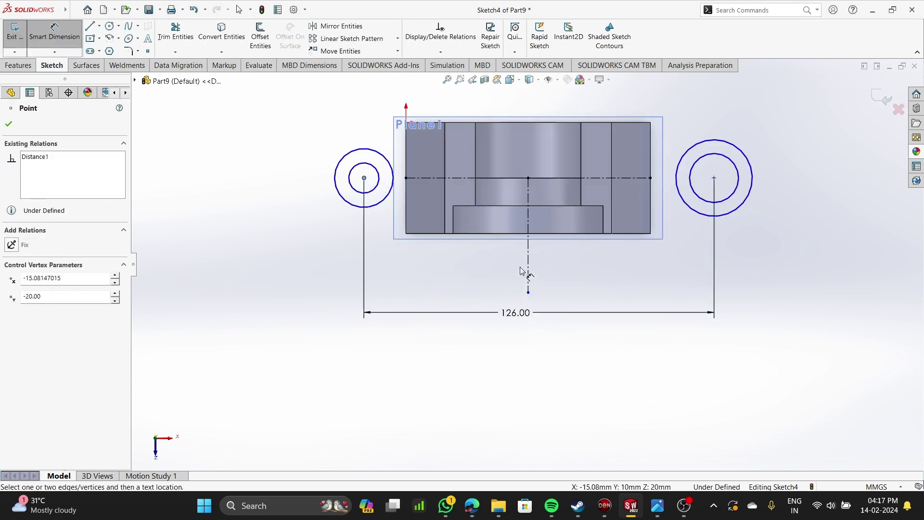
left_click(529, 271)
left_click(473, 294)
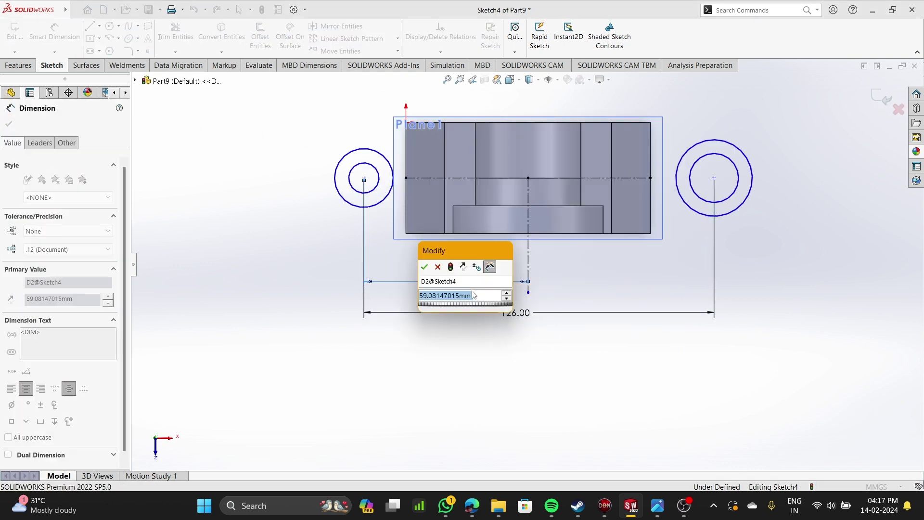
type("63")
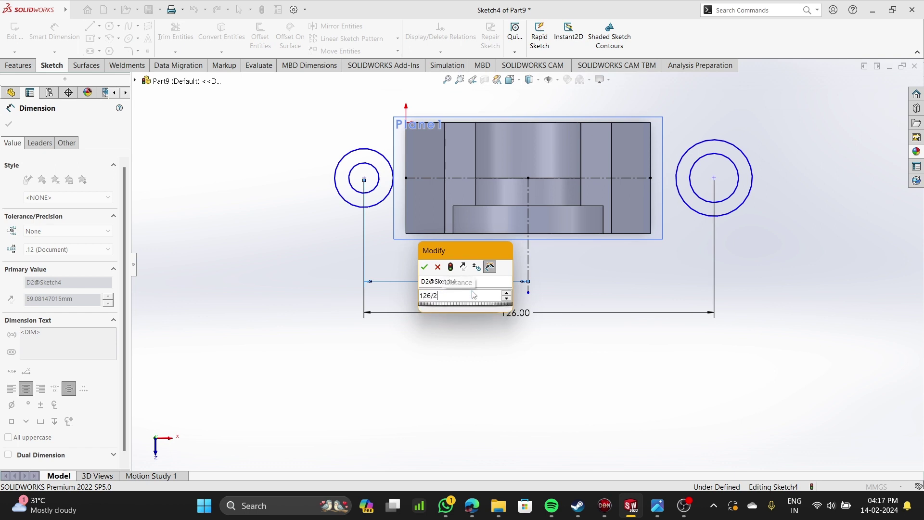
key("Return")
scroll(517, 250, "up", 3)
scroll(532, 214, "down", 2)
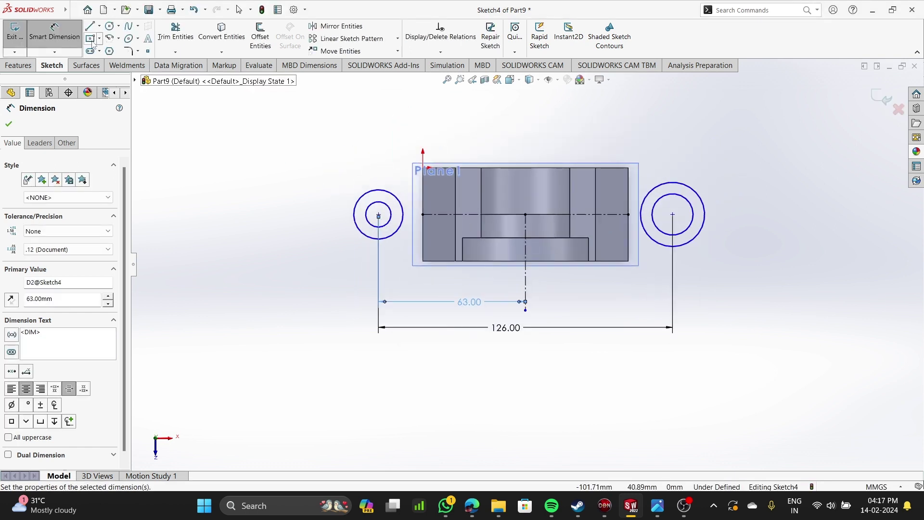
key("Escape")
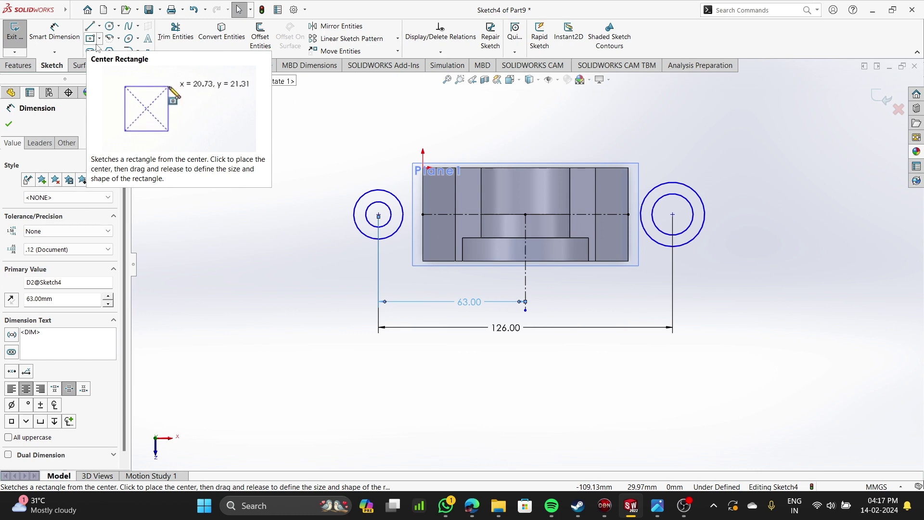
- Set the left outer circle's diameter to 20 mm and dimension its centre 20 mm from the plate's lower edge
left_click(54, 32)
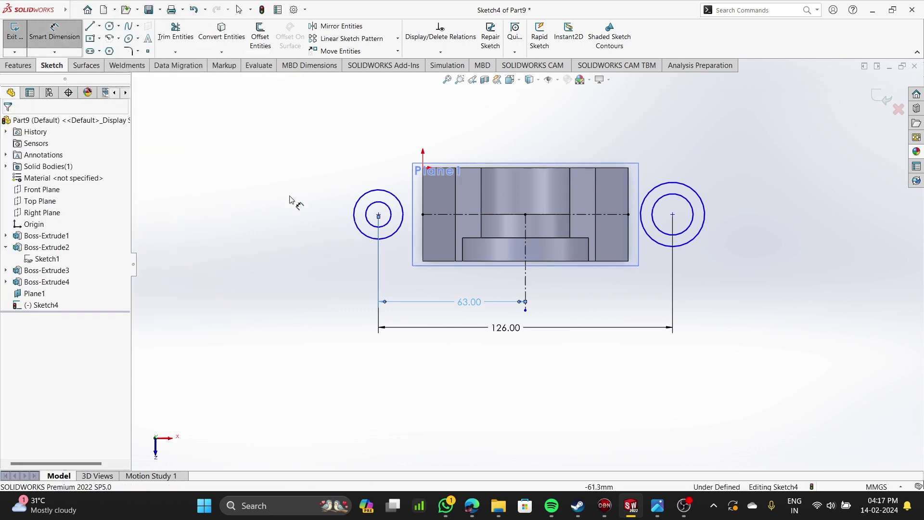
left_click(367, 242)
left_click(282, 212)
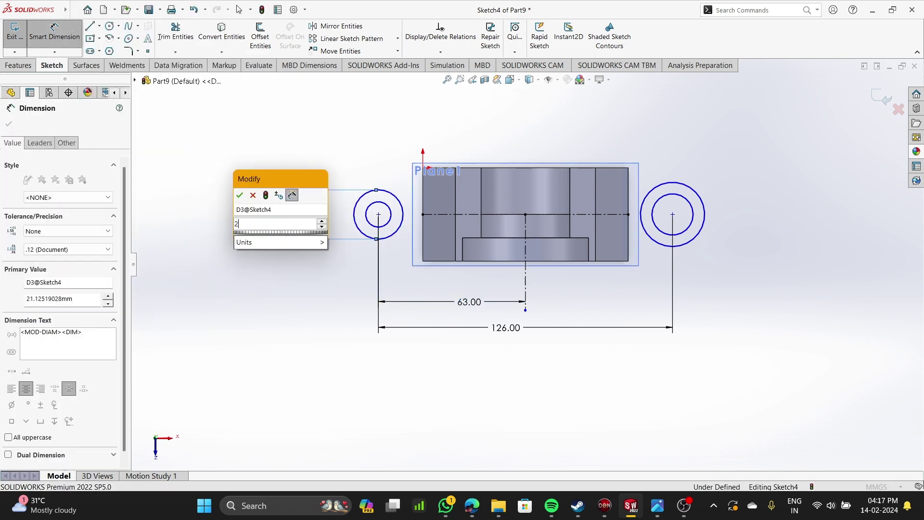
key("Return")
left_click(424, 261)
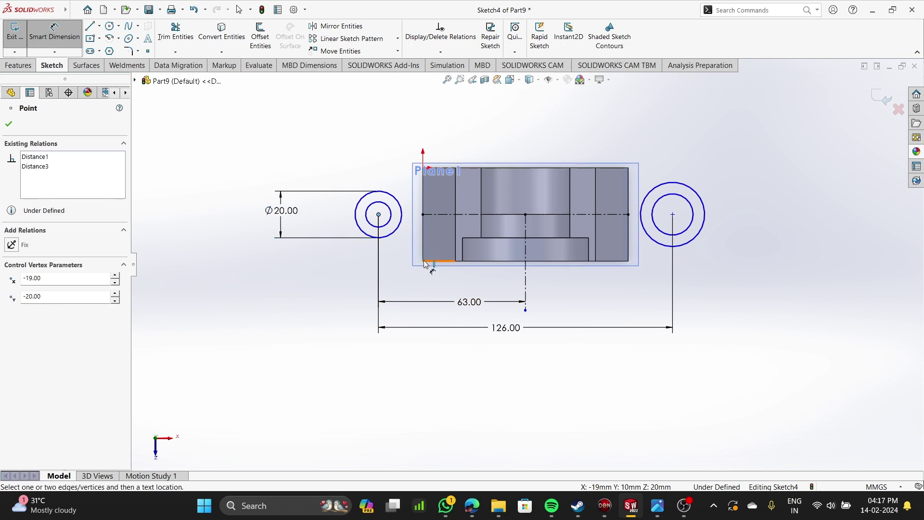
left_click(335, 251)
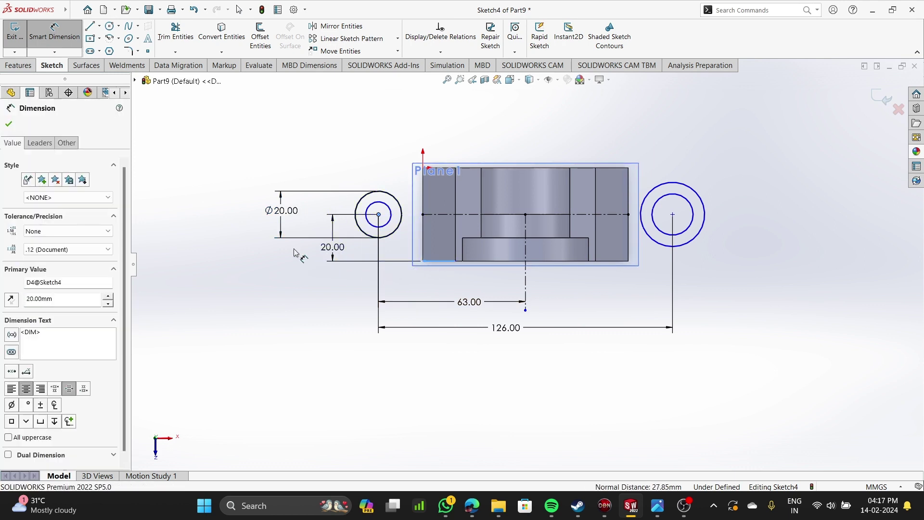
key("Return")
- Set the diameter of the outer circle right of the plate to 20 mm
scroll(757, 275, "up", 2)
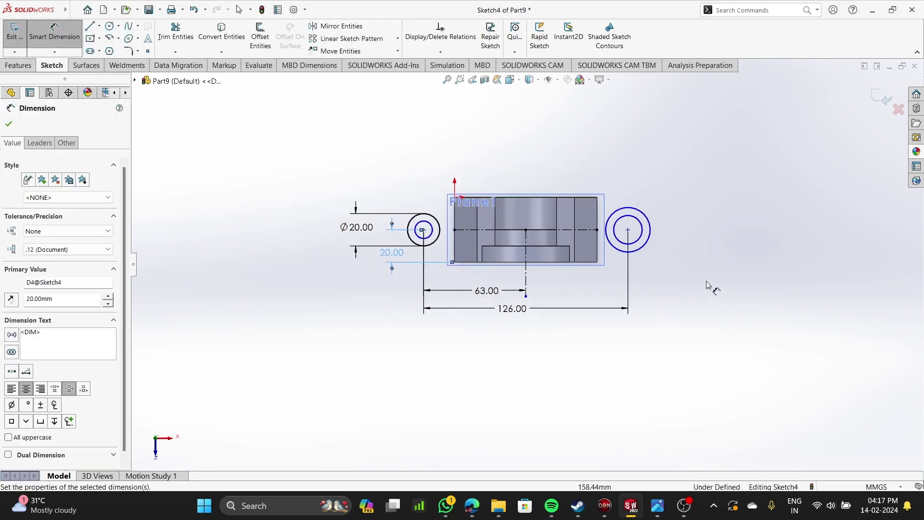
scroll(707, 282, "down", 4)
scroll(503, 217, "up", 3)
left_click(533, 216)
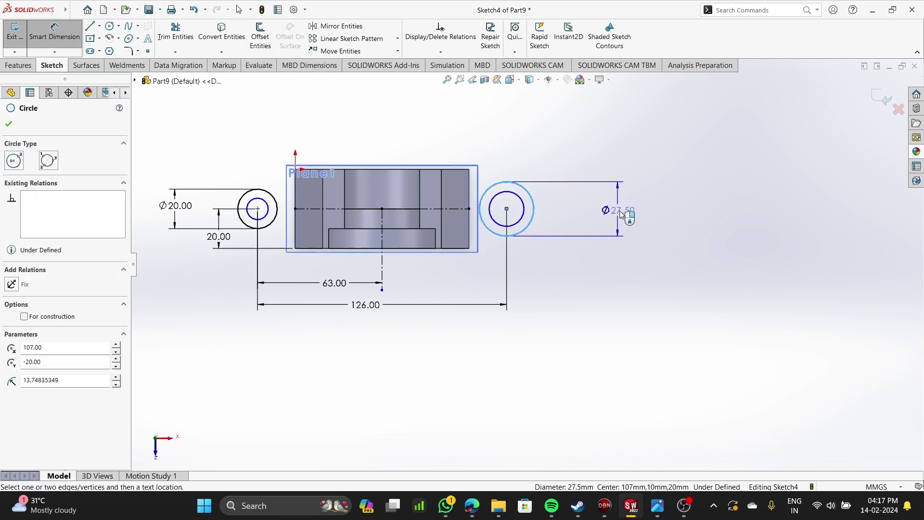
left_click(624, 216)
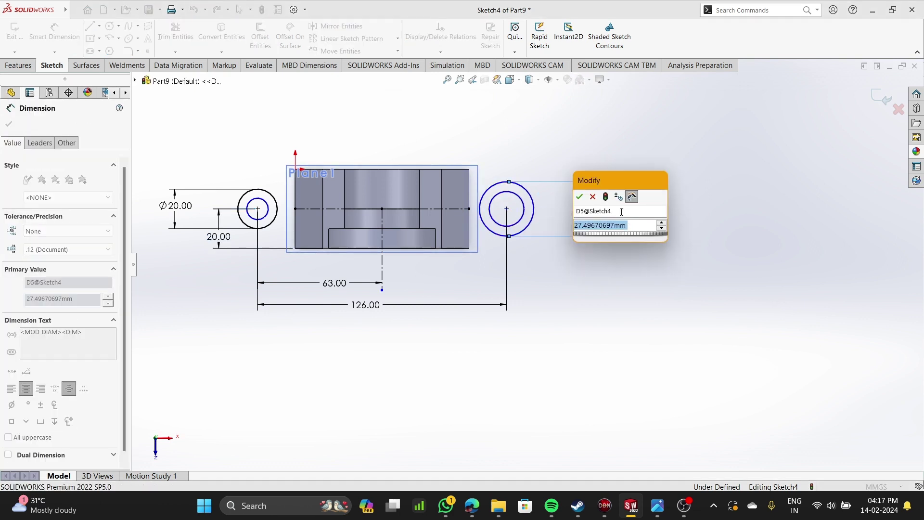
type("1")
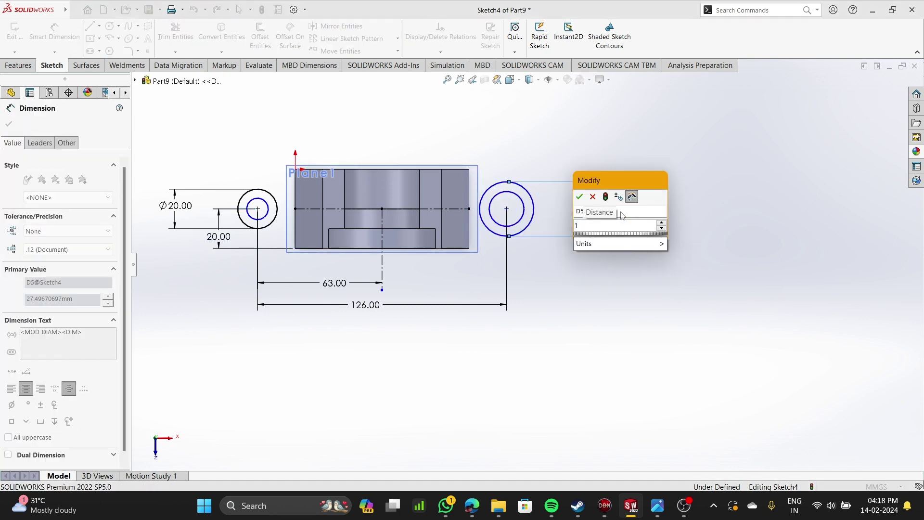
key("BackSpace")
type("20")
key("Return")
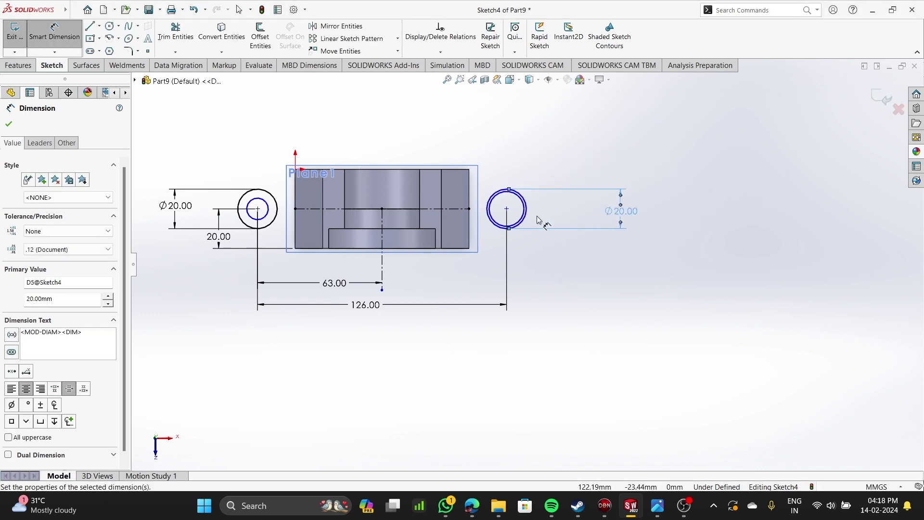
- Set the diameter of the inner circle right of the plate to 10 mm
scroll(529, 231, "down", 5)
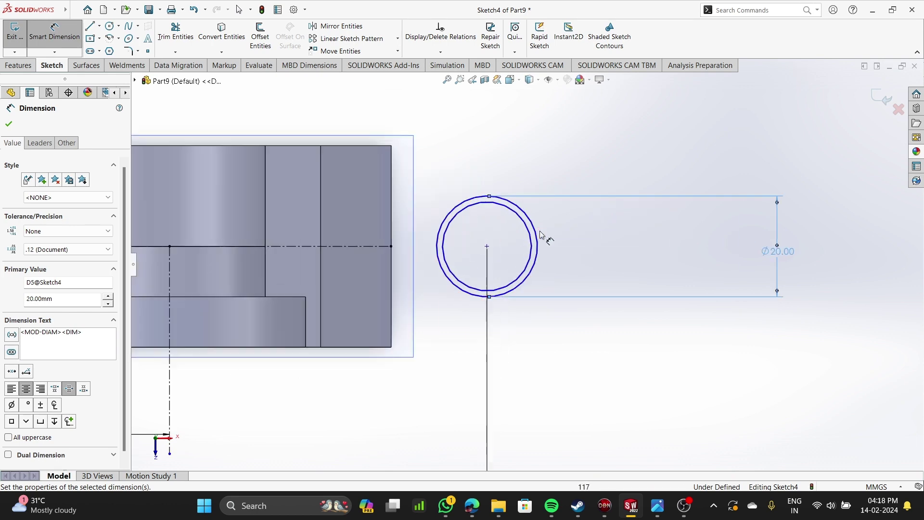
left_click(531, 260)
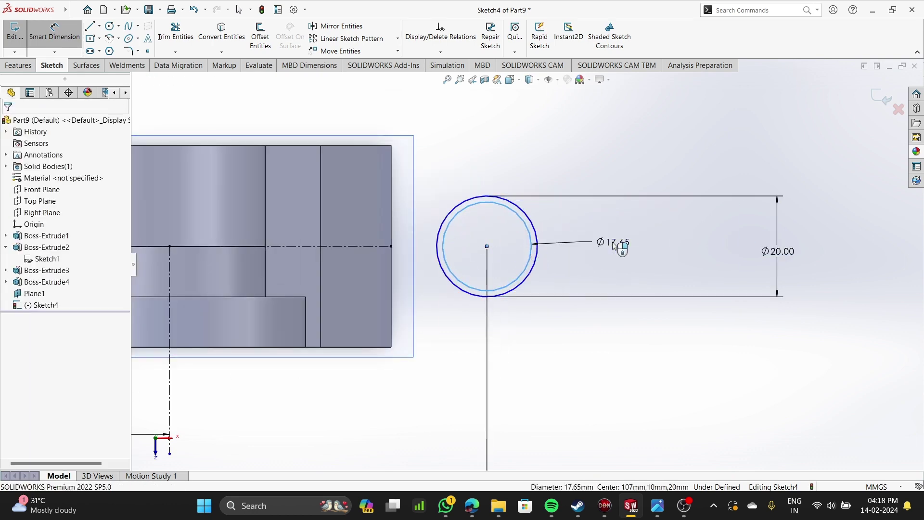
left_click(613, 242)
type("10")
key("Return")
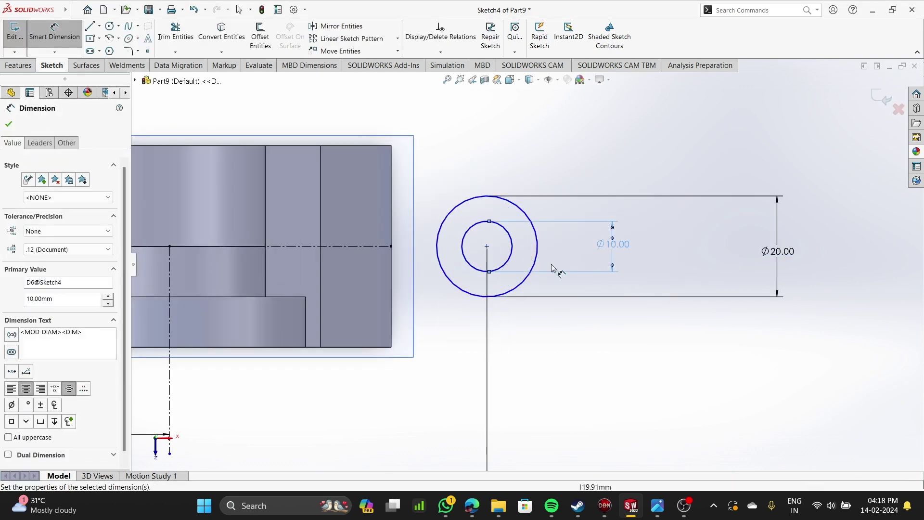
- Set the diameter of the inner circle left of the plate to 10 mm
scroll(554, 269, "up", 5)
scroll(440, 273, "down", 3)
scroll(440, 273, "down", 3)
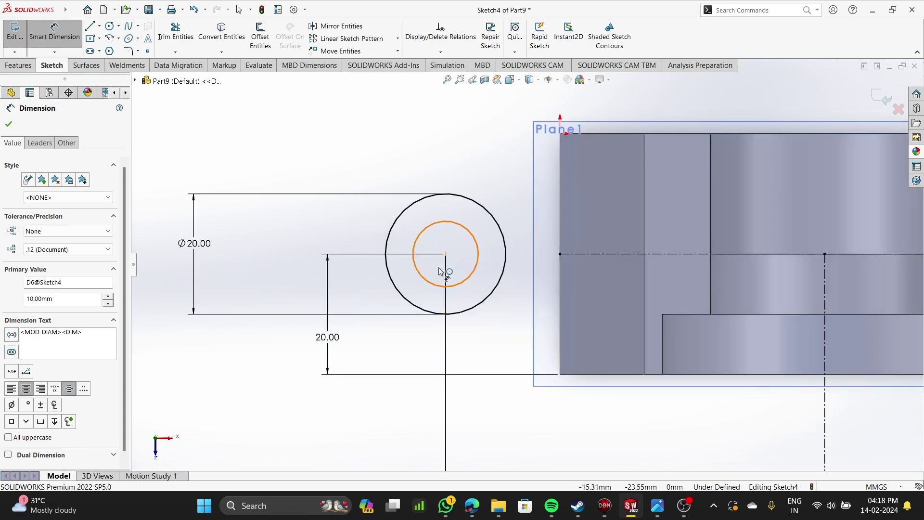
left_click(445, 271)
left_click(269, 259)
type("10")
key("Return")
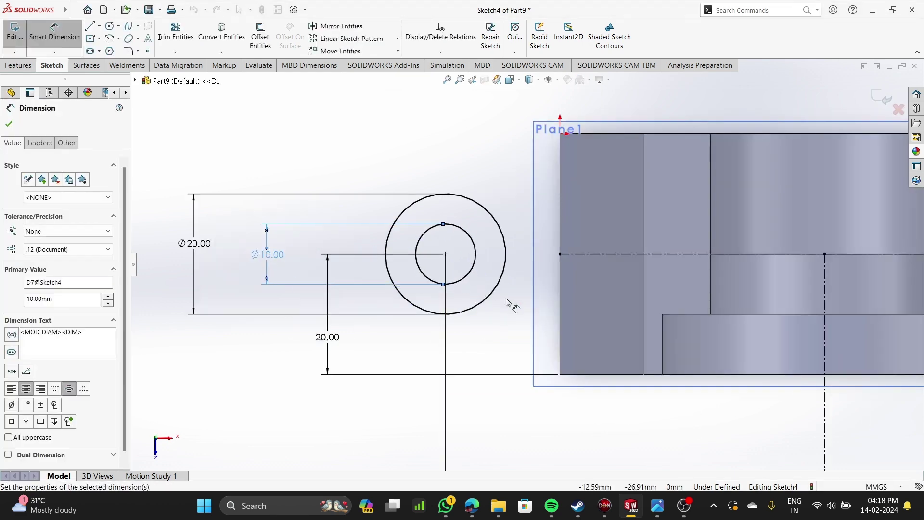
- Dimension the centre of the circles right of the plate 20 mm from the plate's lower edge
scroll(515, 289, "up", 5)
scroll(582, 337, "down", 3)
scroll(643, 185, "down", 2)
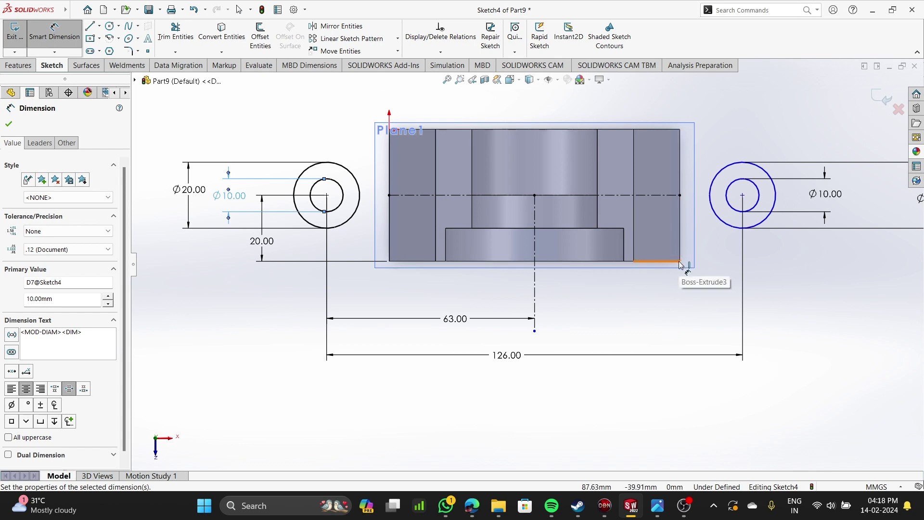
left_click(743, 195)
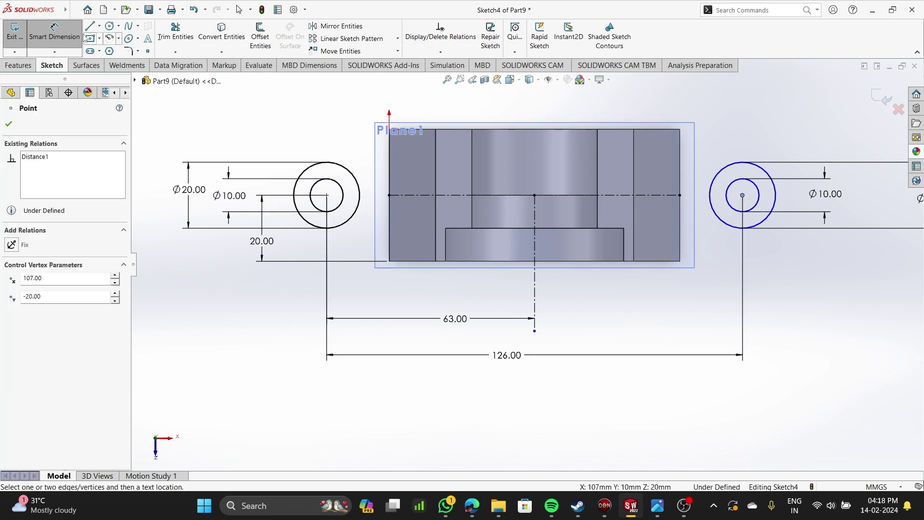
left_click(679, 262)
left_click(843, 226)
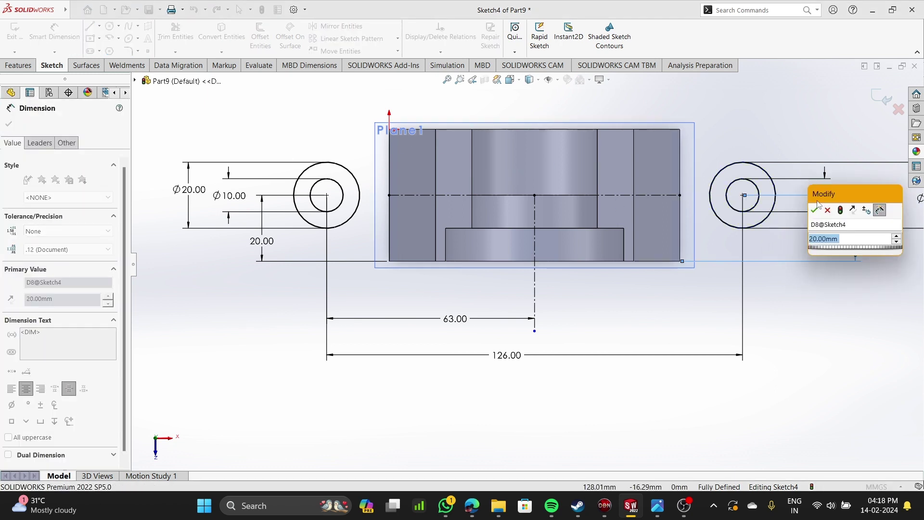
left_click(814, 210)
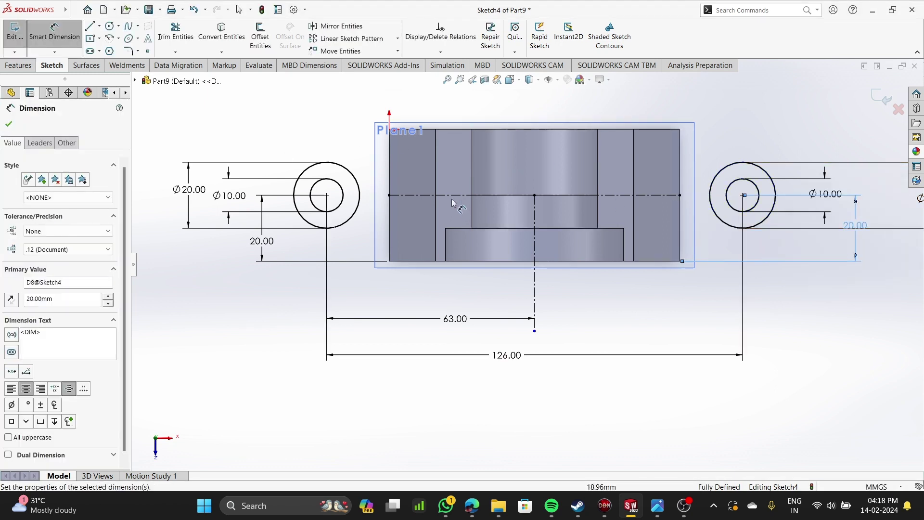
- Draw a three-line outline from the left outer circle's upper quadrant into the plate and back to its lower quadrant
key("f")
scroll(455, 202, "down", 3)
key("l")
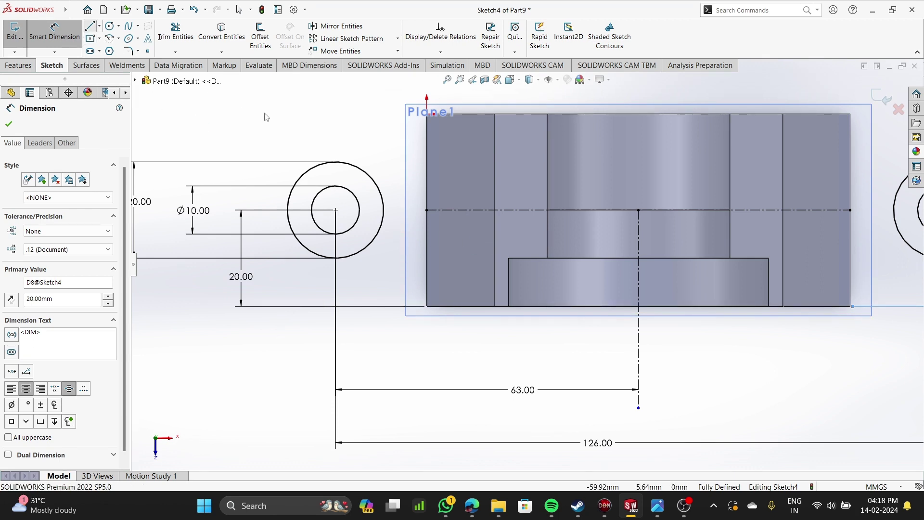
left_click(336, 162)
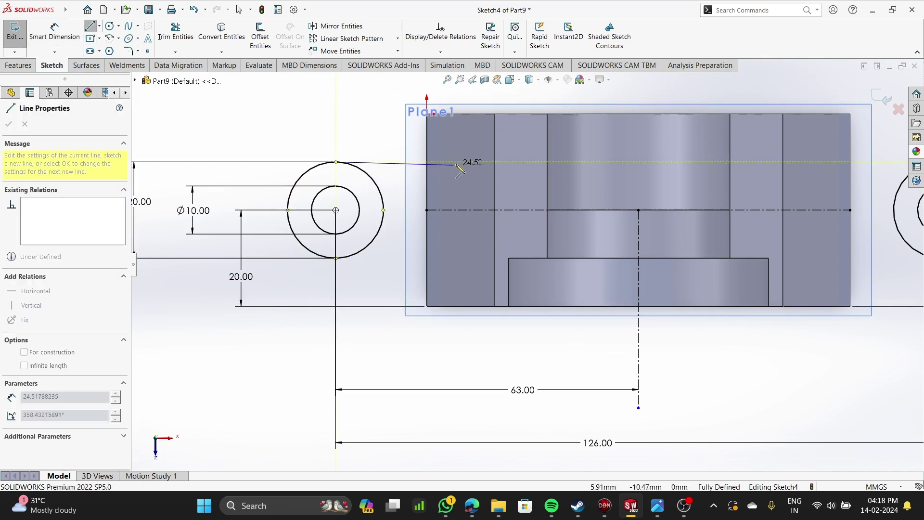
left_click(462, 161)
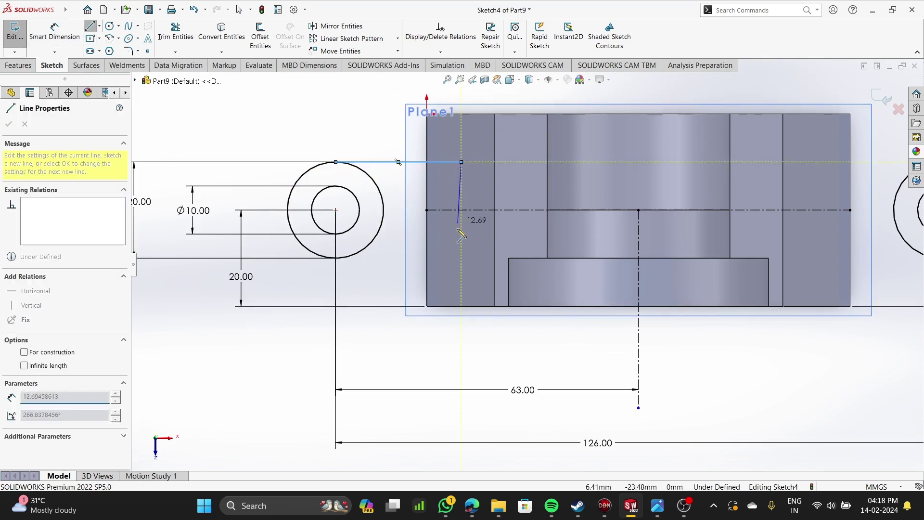
left_click(461, 258)
left_click(336, 258)
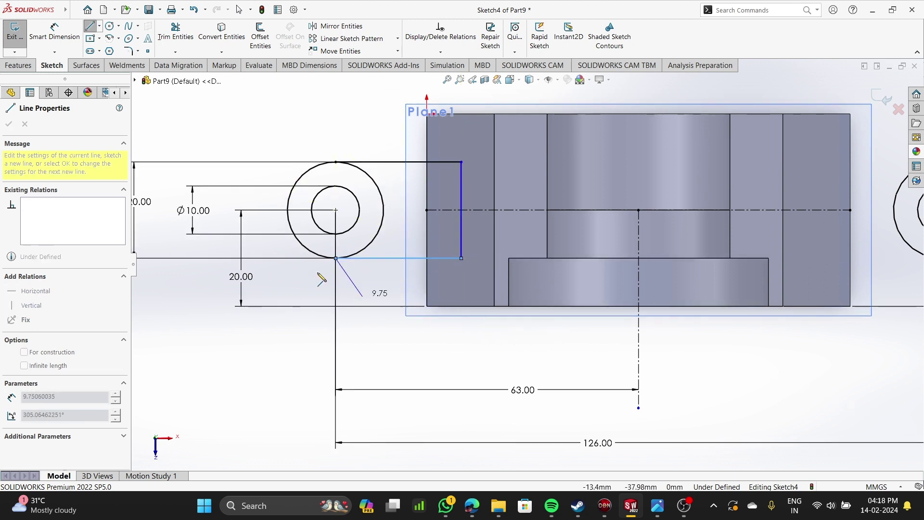
key("Escape")
- Draw the matching three-line outline from the opposite outer circle, extending about 25 mm into the plate, with the sketch viewed from the other side
left_click(90, 26)
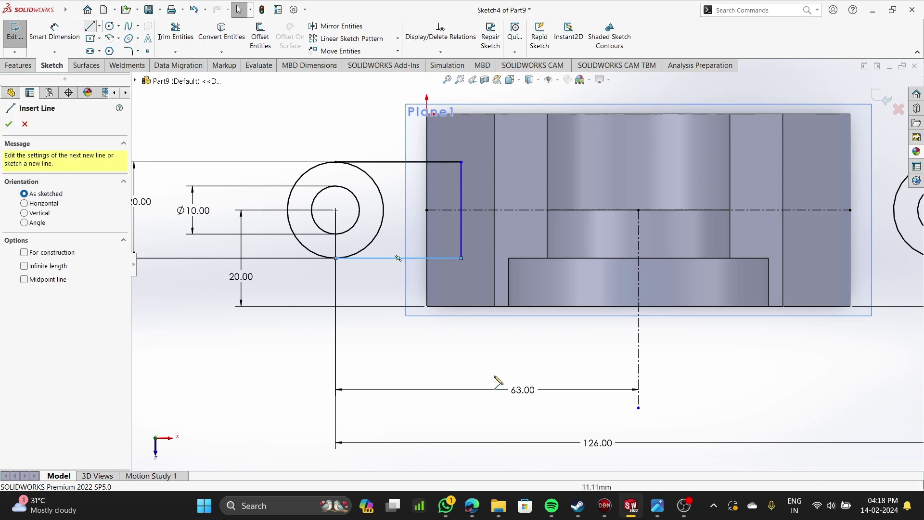
scroll(530, 375, "up", 5)
middle_click_drag(653, 371, 654, 240)
key("space")
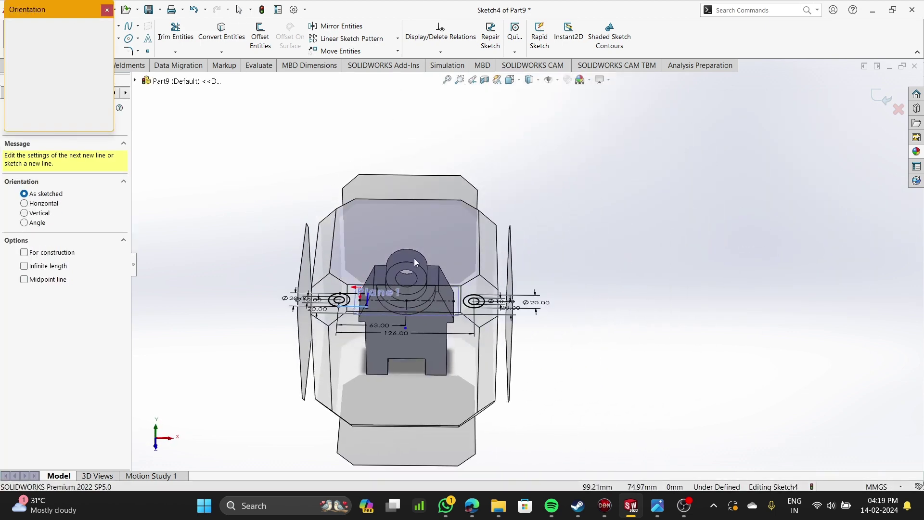
left_click(415, 260)
scroll(551, 349, "down", 5)
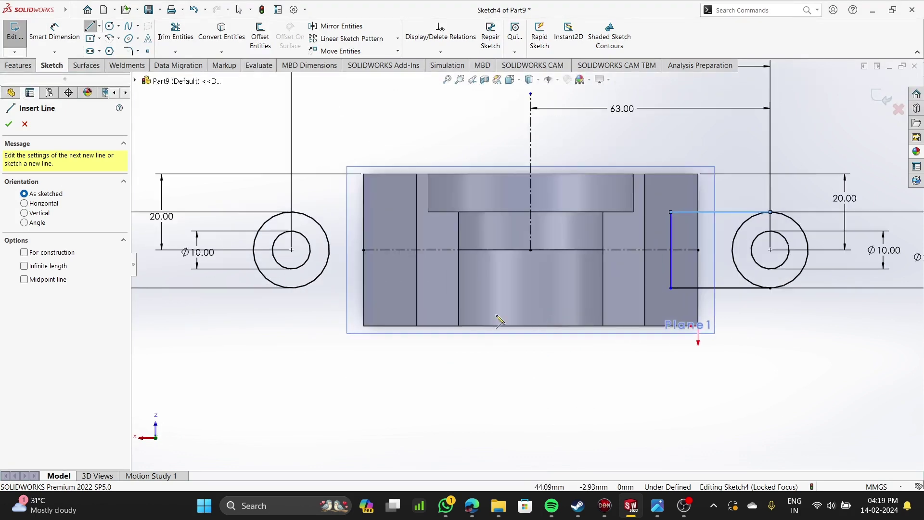
left_click(291, 211)
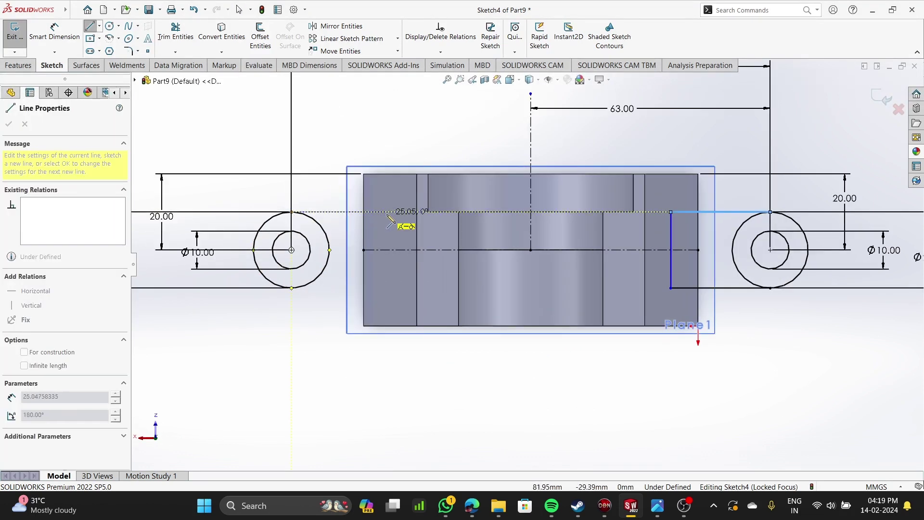
left_click(387, 212)
left_click(387, 288)
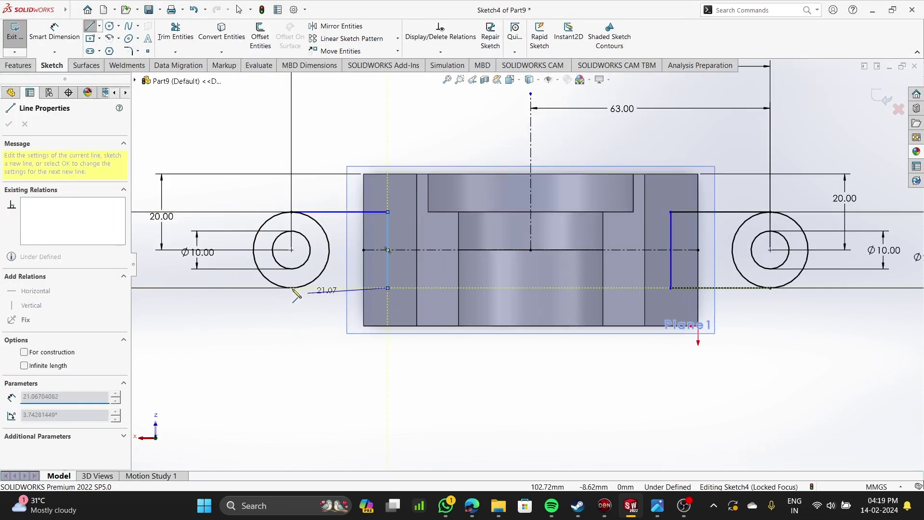
left_click(292, 288)
- Trim away the inner halves of both 20 mm circles using Trim to closest, leaving rounded lug profiles
scroll(559, 274, "up", 3)
scroll(558, 274, "down", 2)
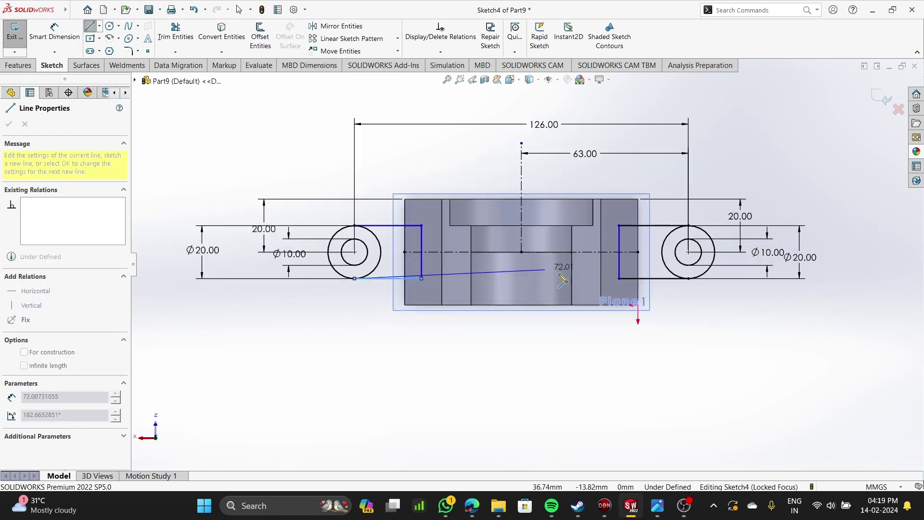
scroll(559, 274, "up", 1)
scroll(559, 274, "down", 2)
left_click(176, 33)
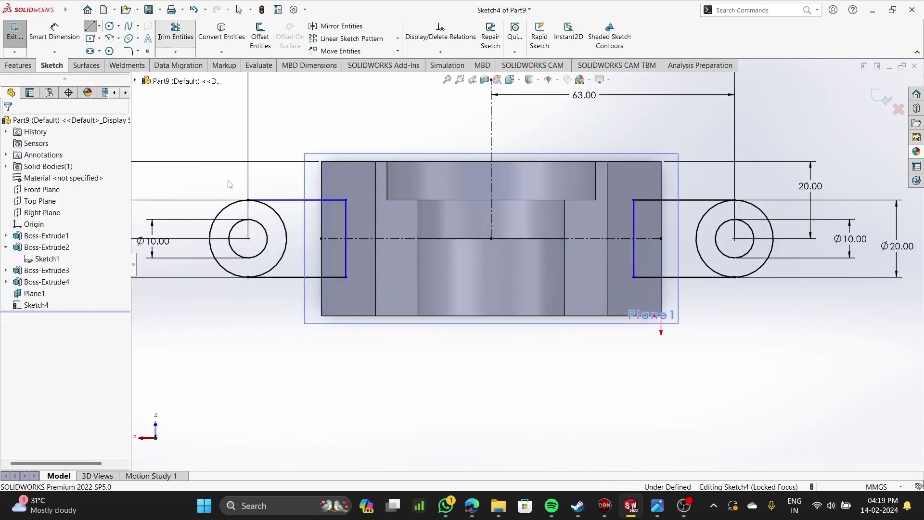
scroll(274, 278, "up", 2)
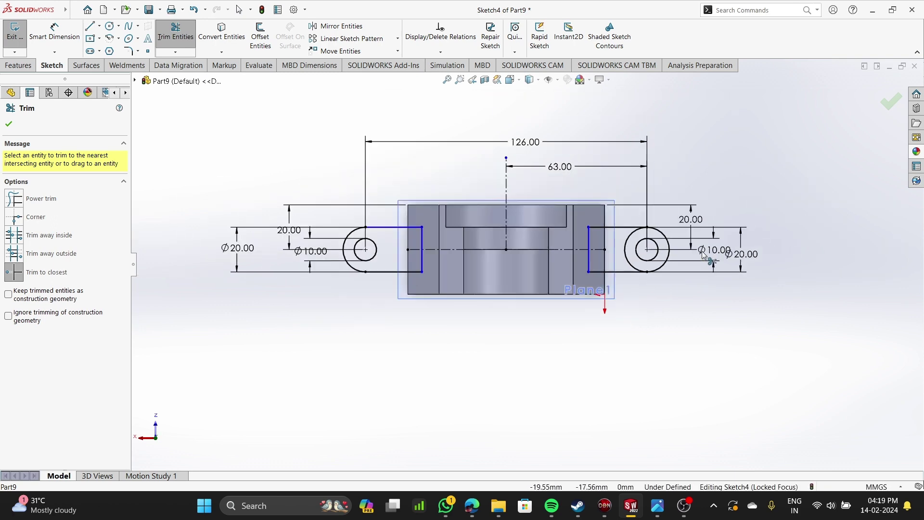
scroll(451, 263, "down", 3)
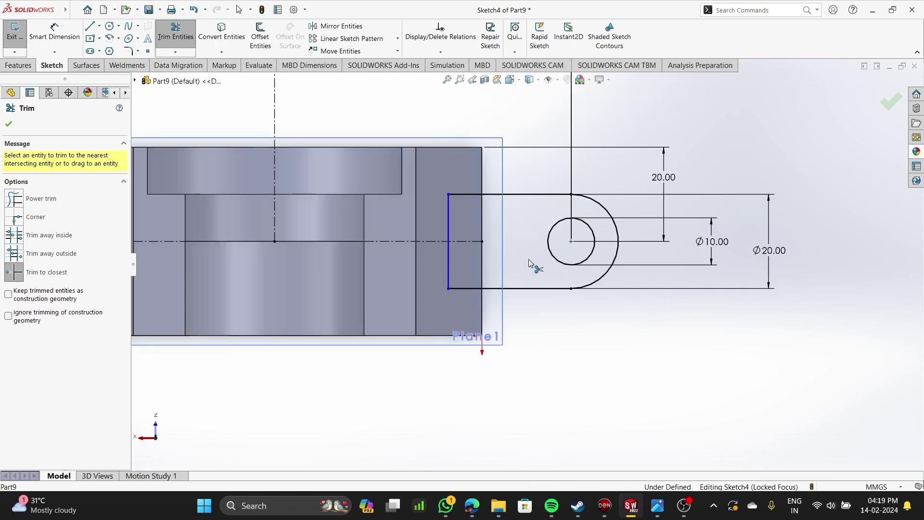
scroll(528, 263, "up", 4)
scroll(506, 272, "down", 2)
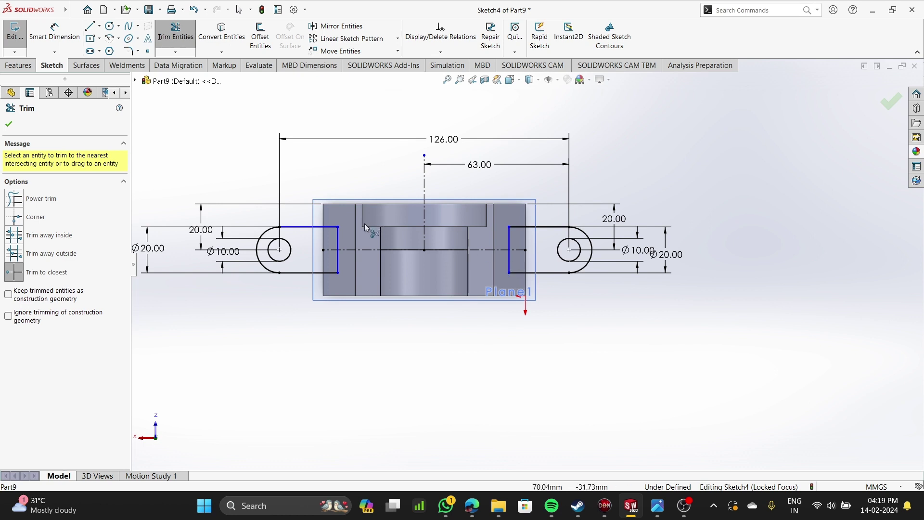
scroll(530, 313, "up", 2)
scroll(564, 340, "down", 2)
scroll(597, 314, "down", 1)
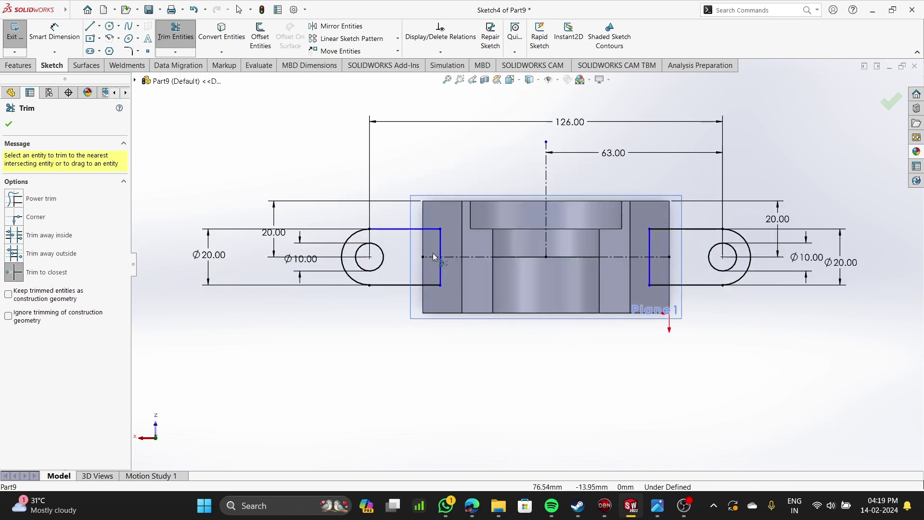
- Extrude both lug profiles 10 mm blind in the reversed direction, below the sketch plane, merged with the body
left_click(19, 66)
left_click(30, 41)
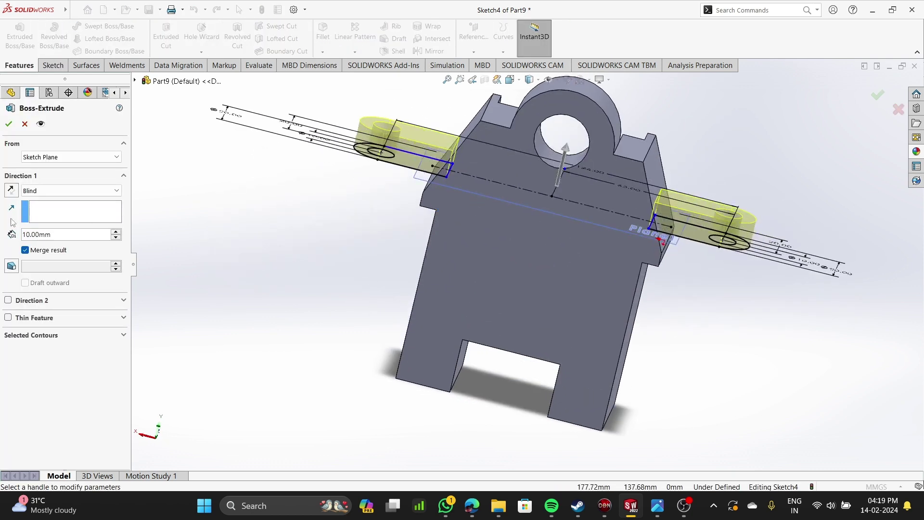
left_click(11, 190)
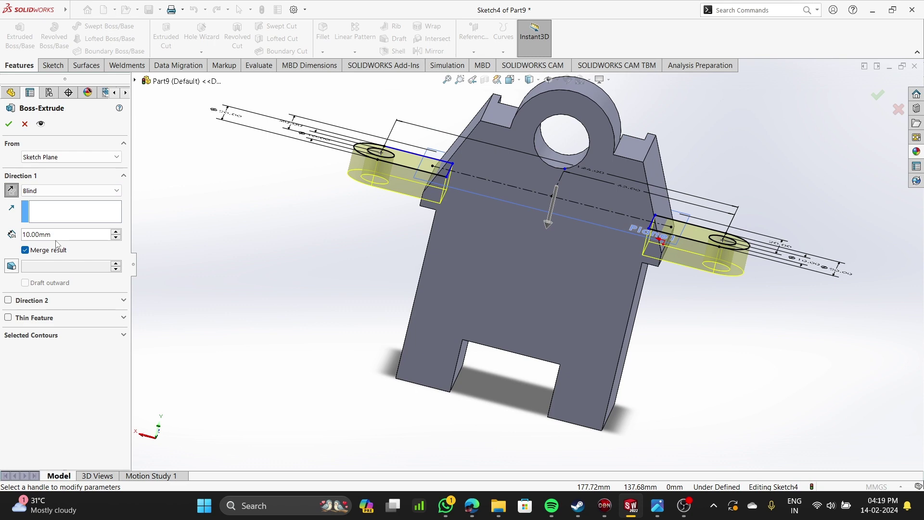
middle_click_drag(320, 346, 326, 311)
left_click(9, 124)
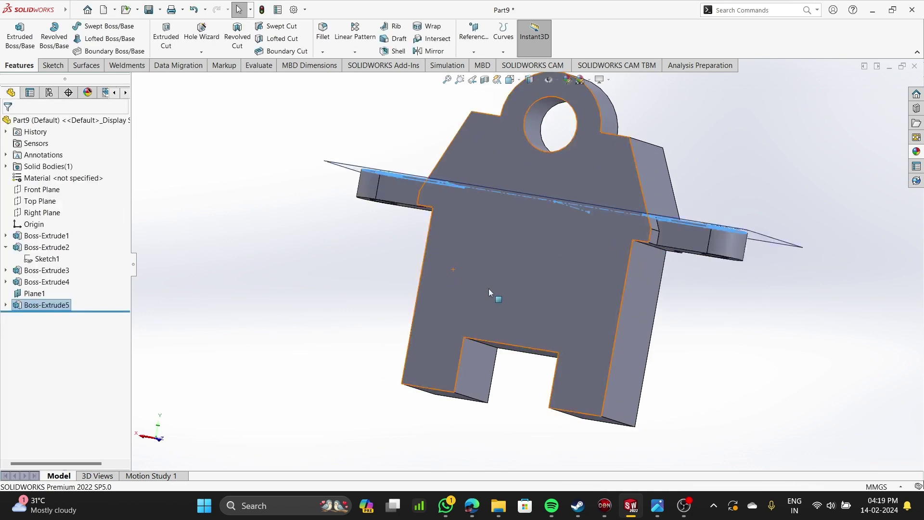
- Hide the offset reference plane running through the side lugs
middle_click_drag(489, 288, 335, 275)
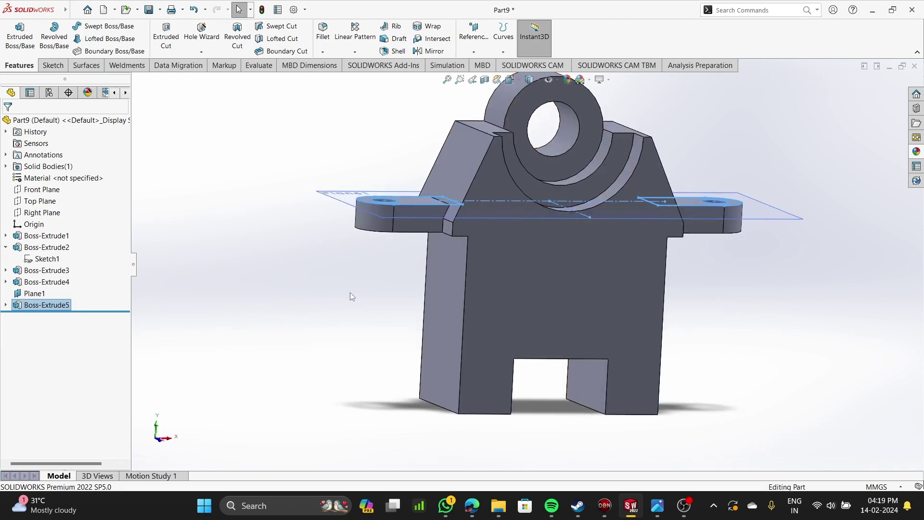
right_click(337, 195)
left_click(371, 183)
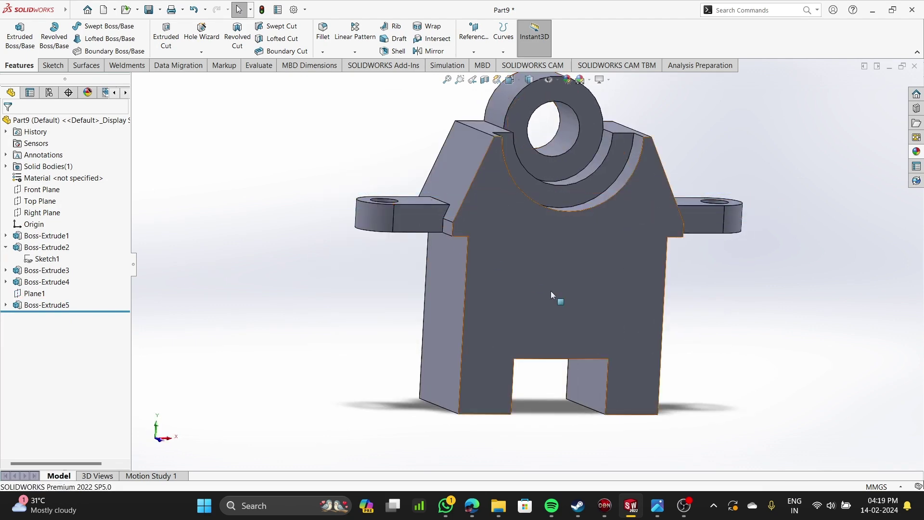
- Show the bracket in isometric view and place the reference drawing beside it for comparison
key("space")
left_click(363, 249)
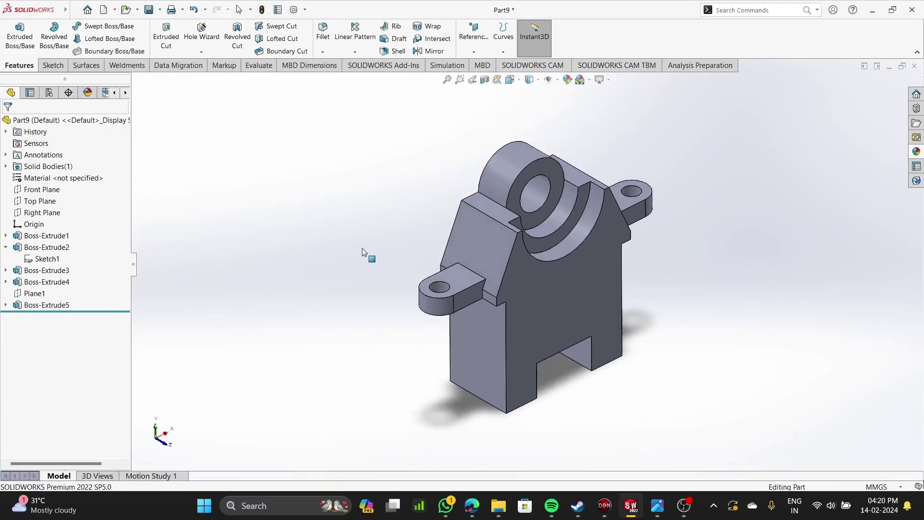
left_click(658, 506)
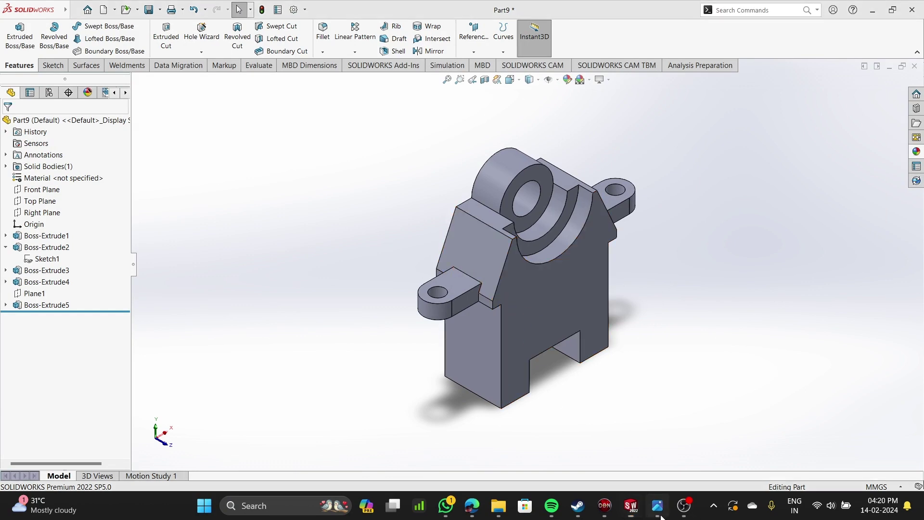
mouse_move(767, 33)
left_mouse_down()
mouse_move(711, 85)
mouse_move(453, 85)
mouse_move(264, 64)
left_mouse_up()
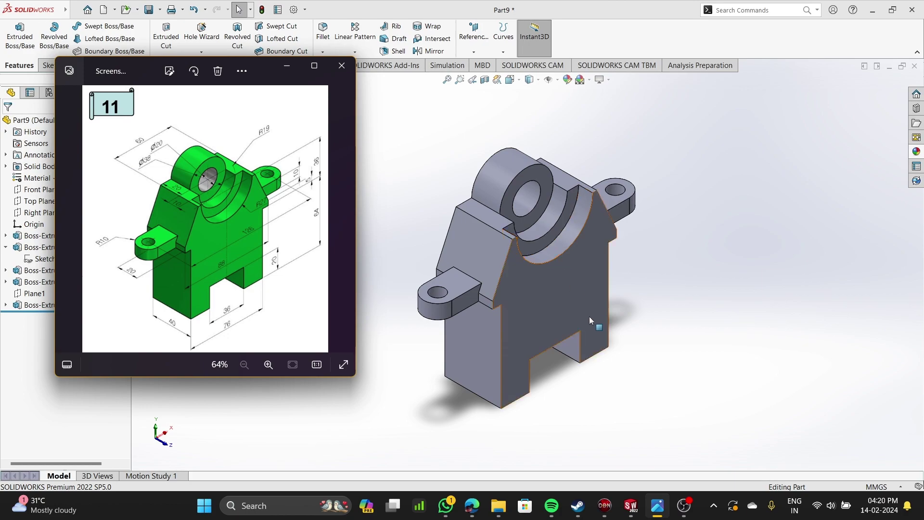